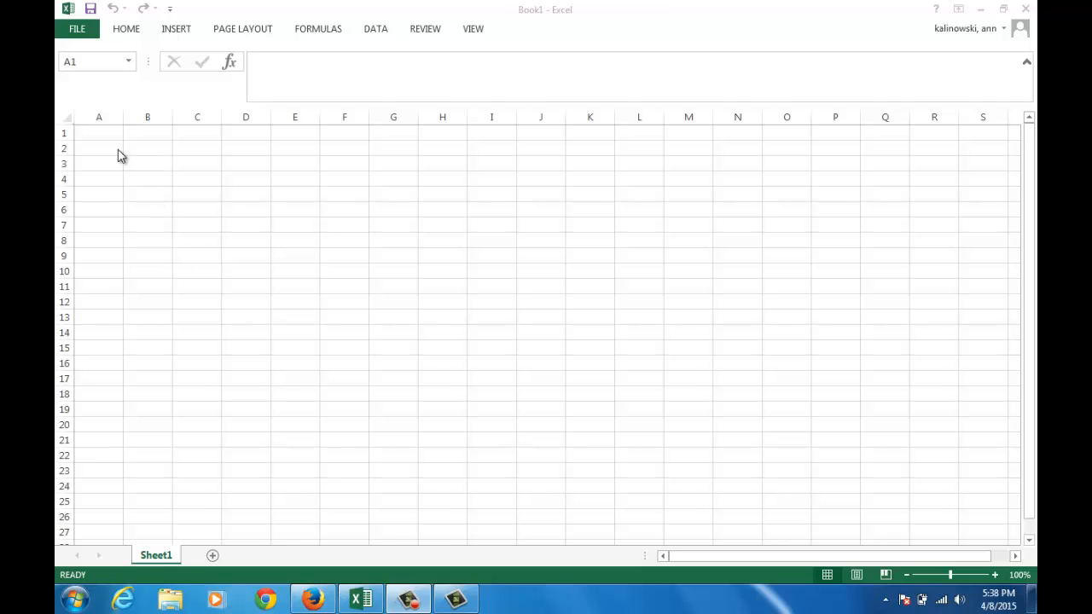
# Step: Enter the headings Club Sandwiches in B1 and Turkey Sandwiches in C1, and widen columns B and C to fit them
pyautogui.click(160, 134)
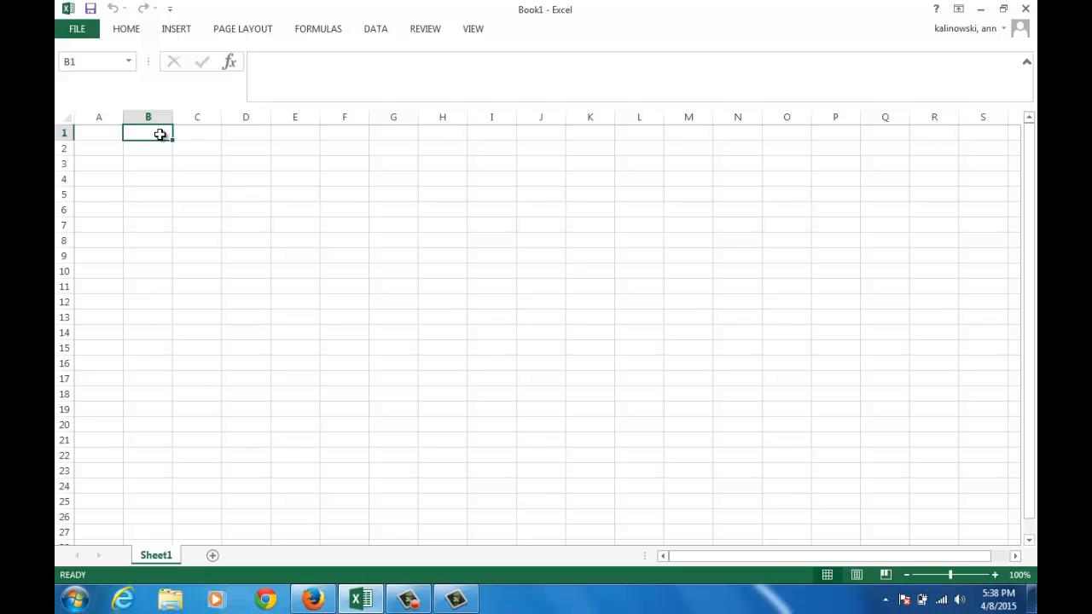
pyautogui.write('Clu')
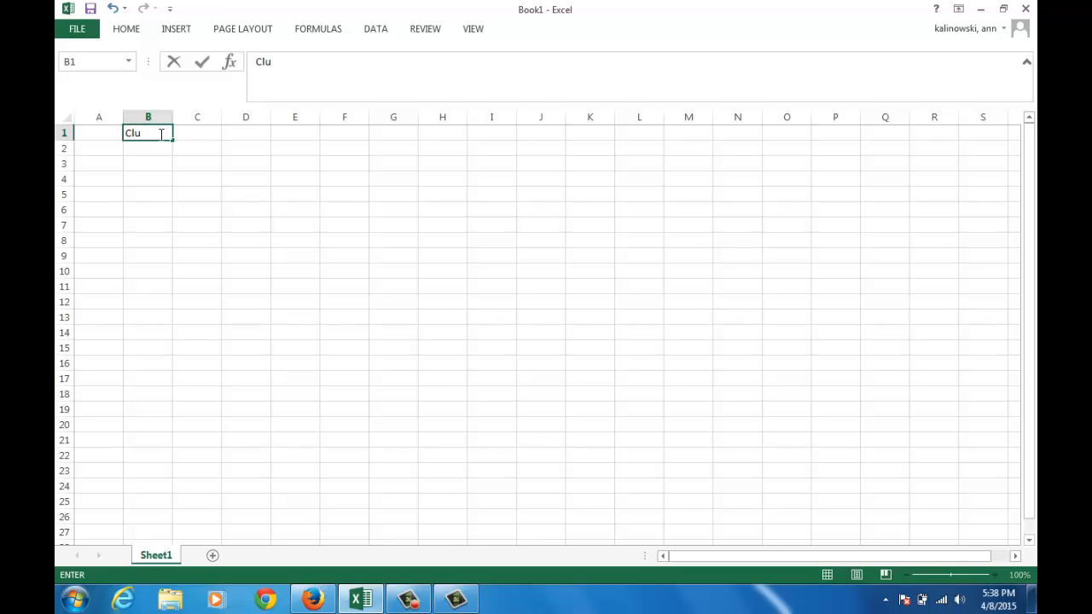
pyautogui.write('b Sandwich')
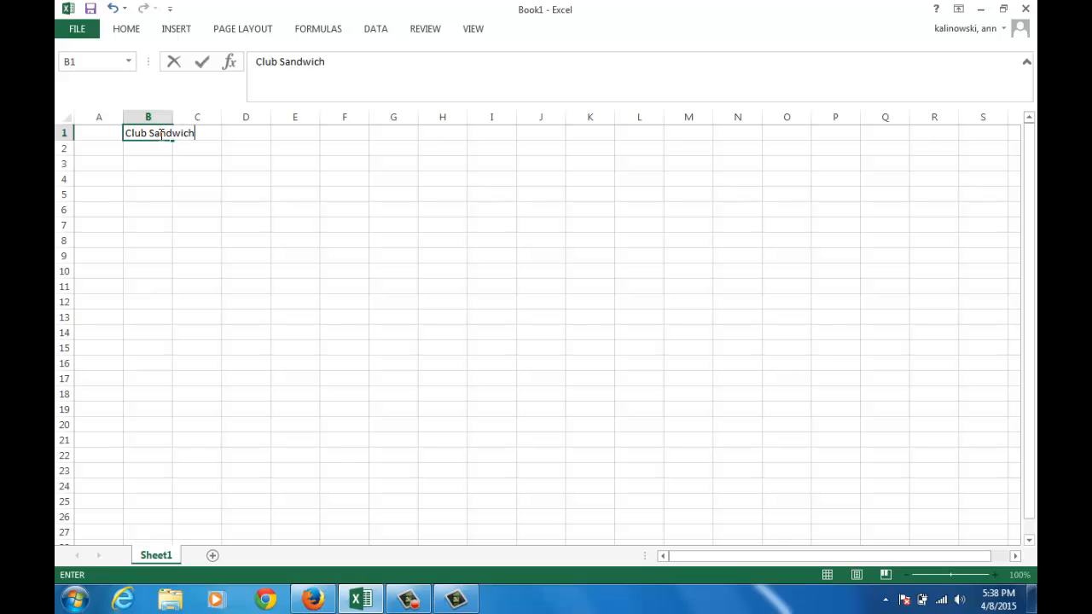
pyautogui.write('es')
pyautogui.press('Tab')
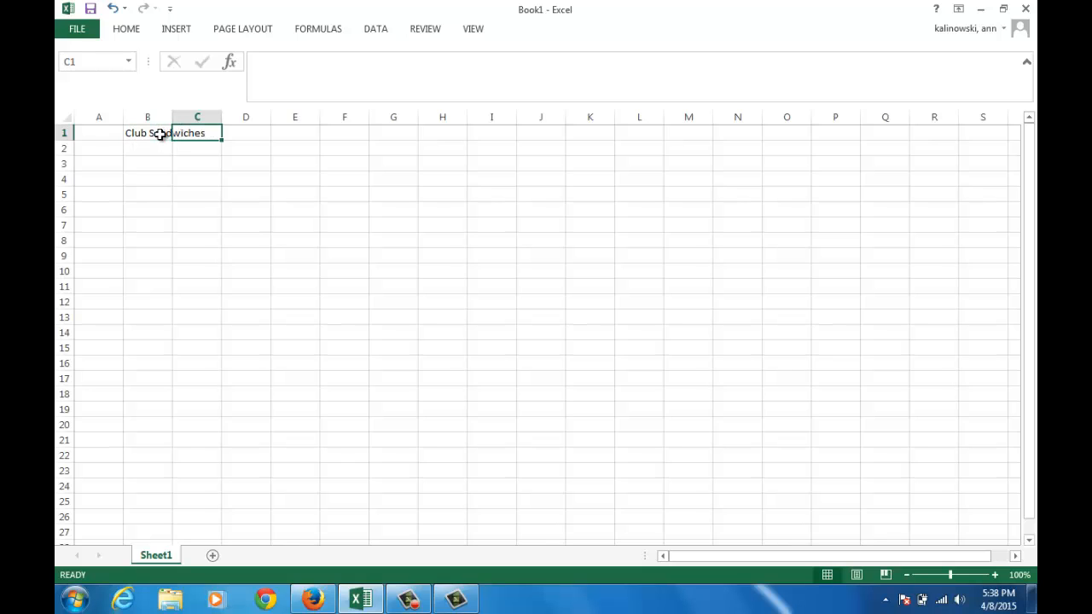
pyautogui.write('Turkey S')
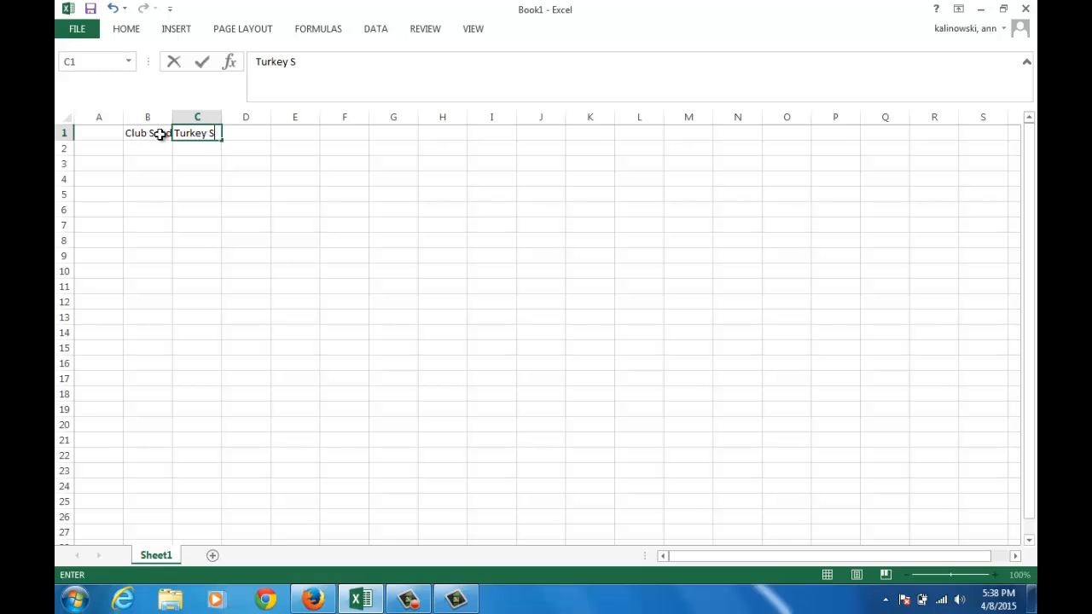
pyautogui.write('andwiches')
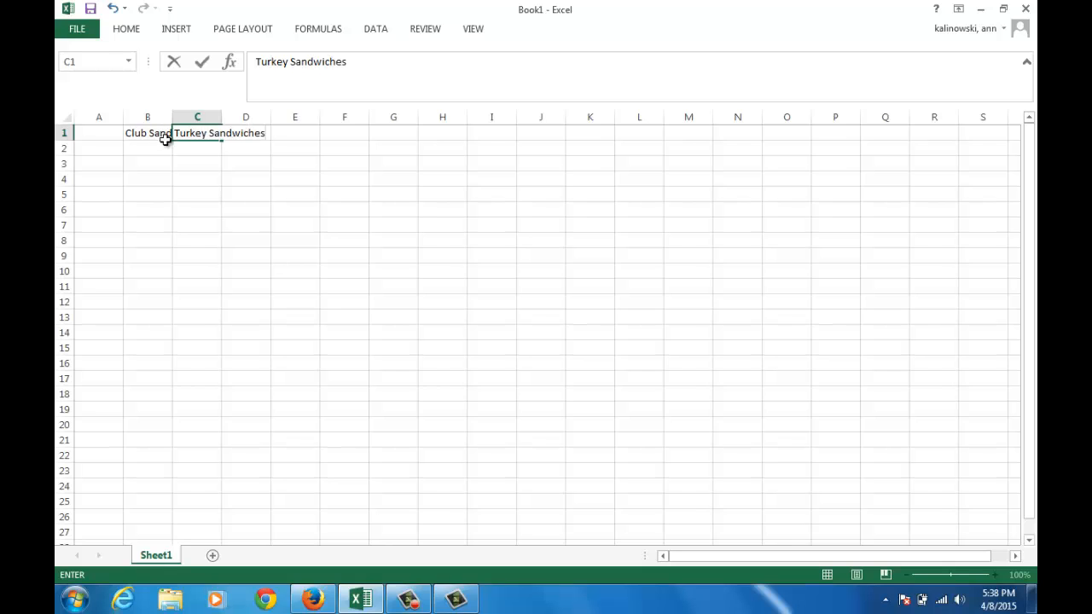
pyautogui.moveTo(167, 117); pyautogui.dragTo(214, 128)
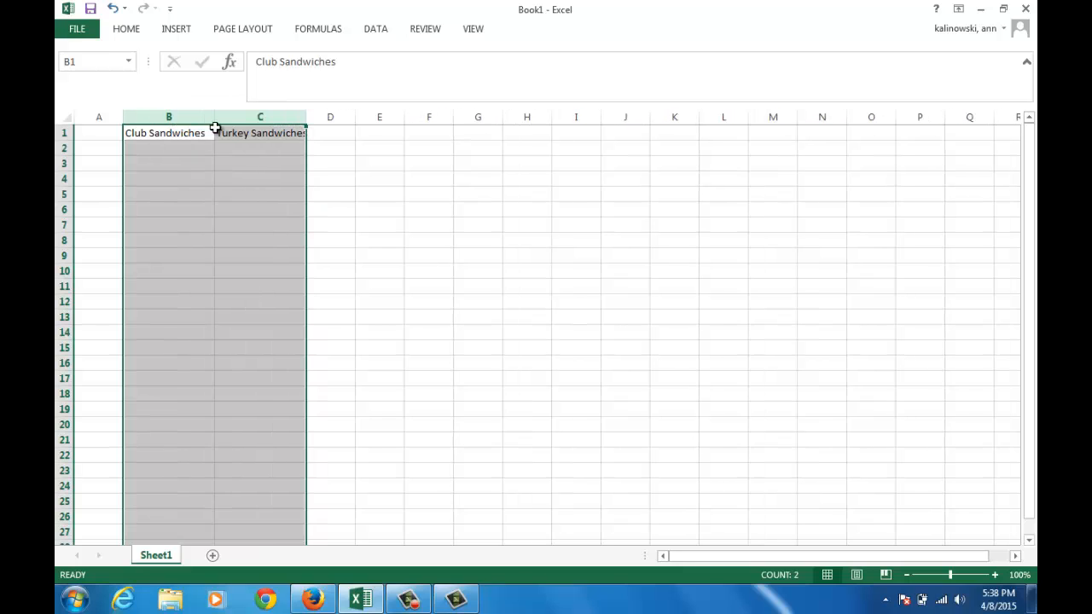
# Step: Enter the heading Amount on hand in E1 and widen column E to fit it
pyautogui.click(390, 135)
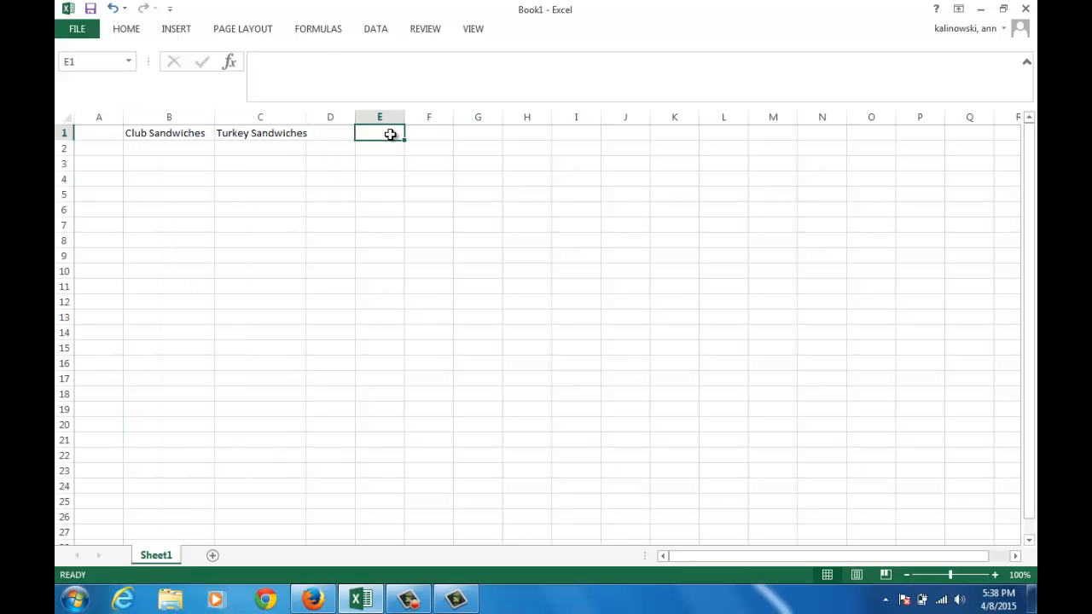
pyautogui.write('Amount on')
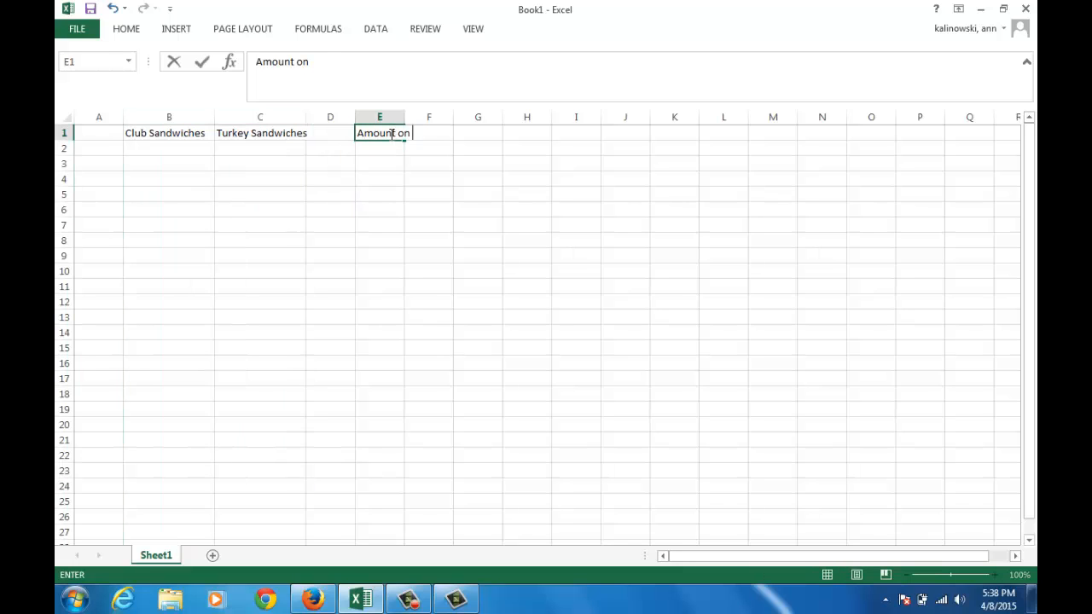
pyautogui.write(' hand')
pyautogui.click(407, 117)
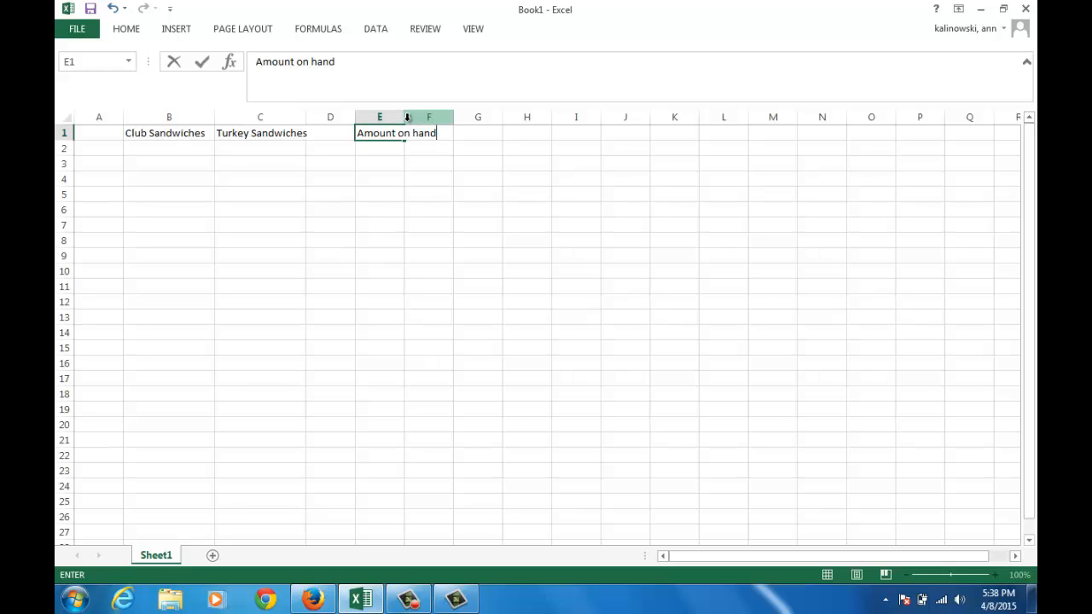
pyautogui.click(408, 116)
pyautogui.moveTo(404, 117); pyautogui.dragTo(451, 117)
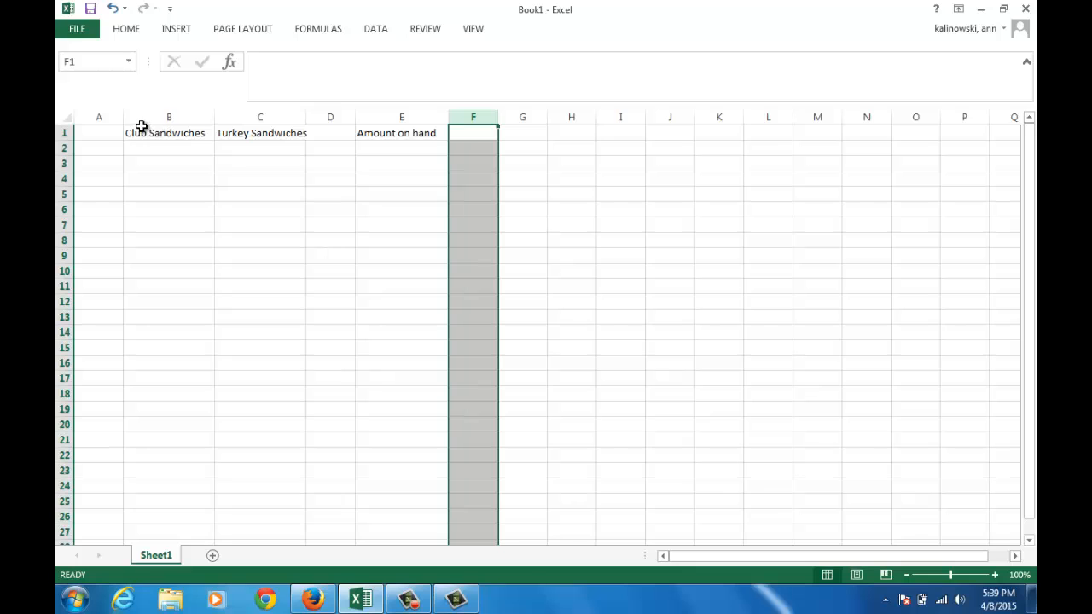
# Step: Widen column A and enter the row label Amount of Turkey in A2
pyautogui.moveTo(125, 125); pyautogui.dragTo(206, 127)
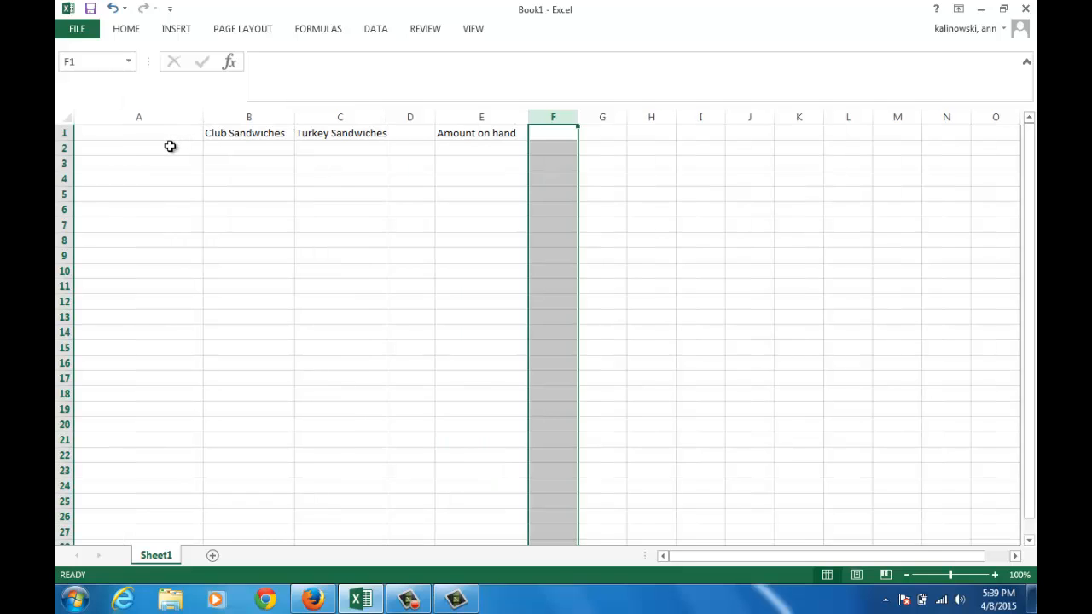
pyautogui.click(170, 147)
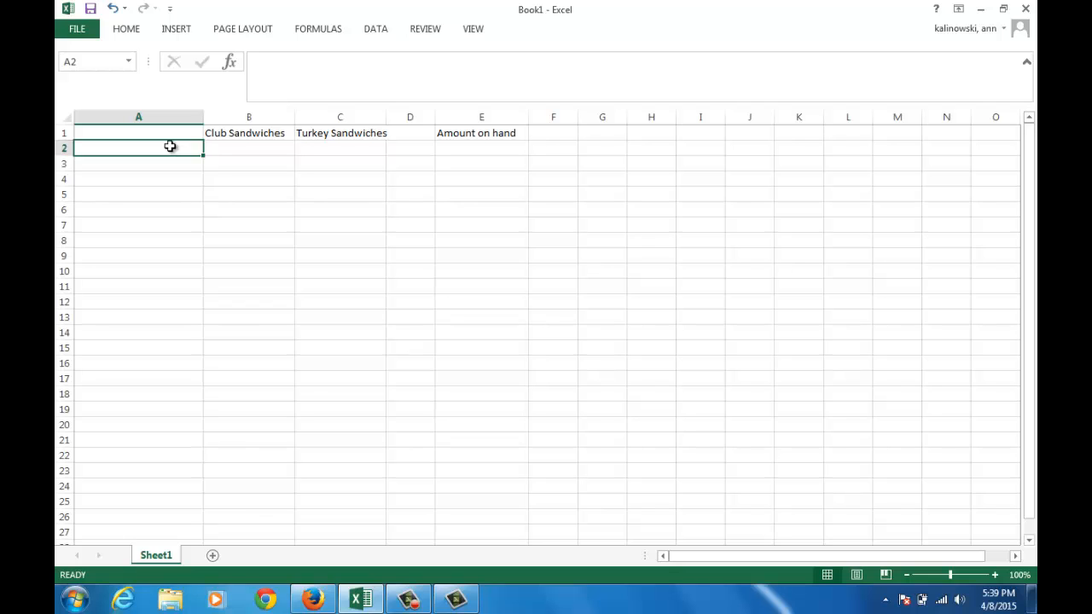
pyautogui.write('Amount ')
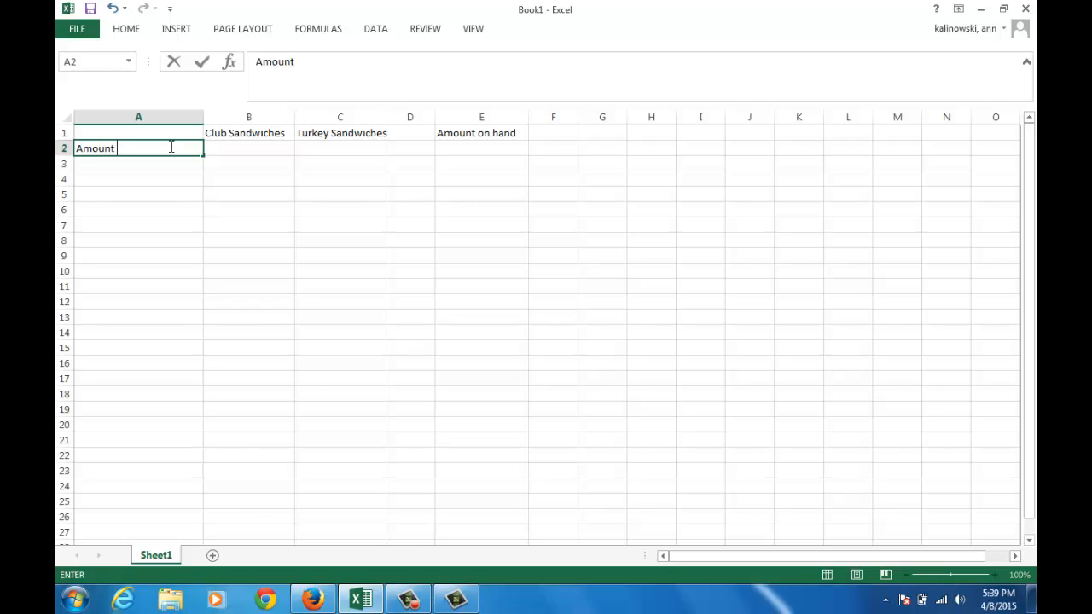
pyautogui.write('of Turkey')
pyautogui.press('Tab')
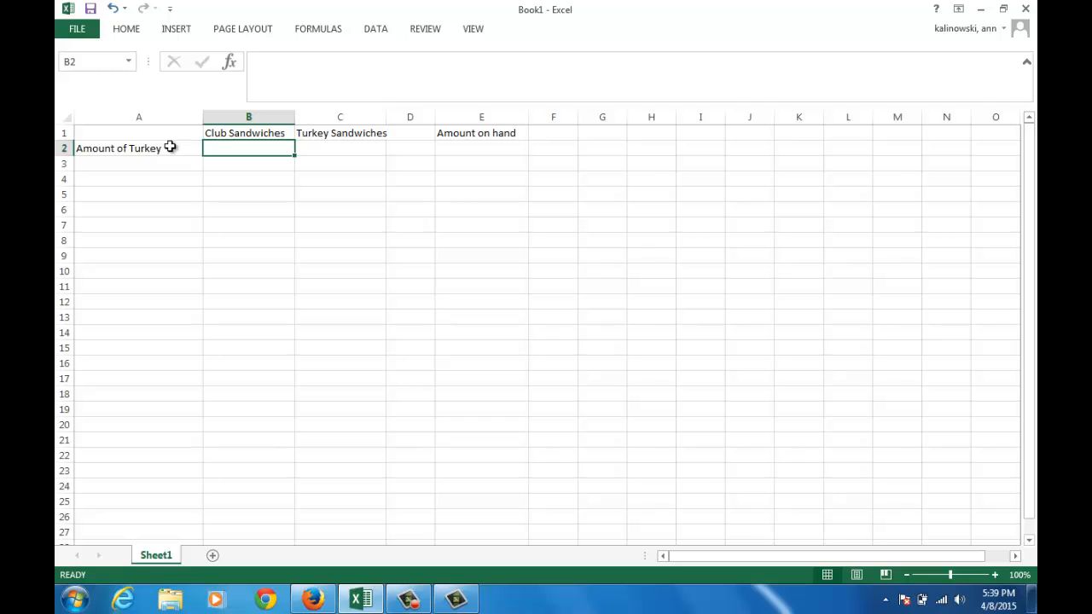
# Step: Fill in the turkey row with 0.3 in B2, 0.6 in C2, <= in D2 and 21 in E2
pyautogui.write('0.3')
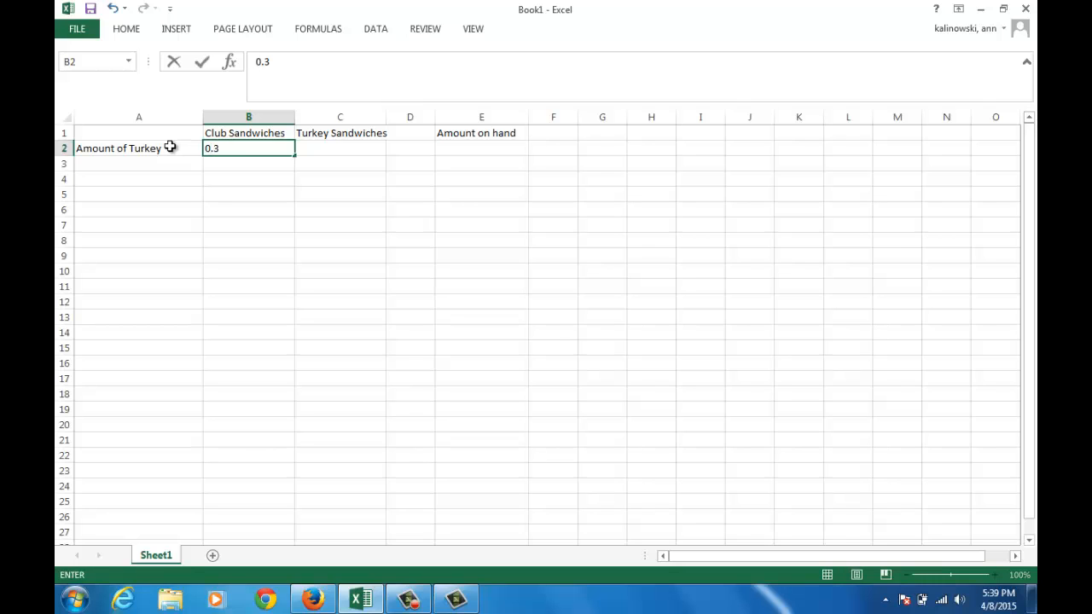
pyautogui.press('Tab')
pyautogui.write('0.6')
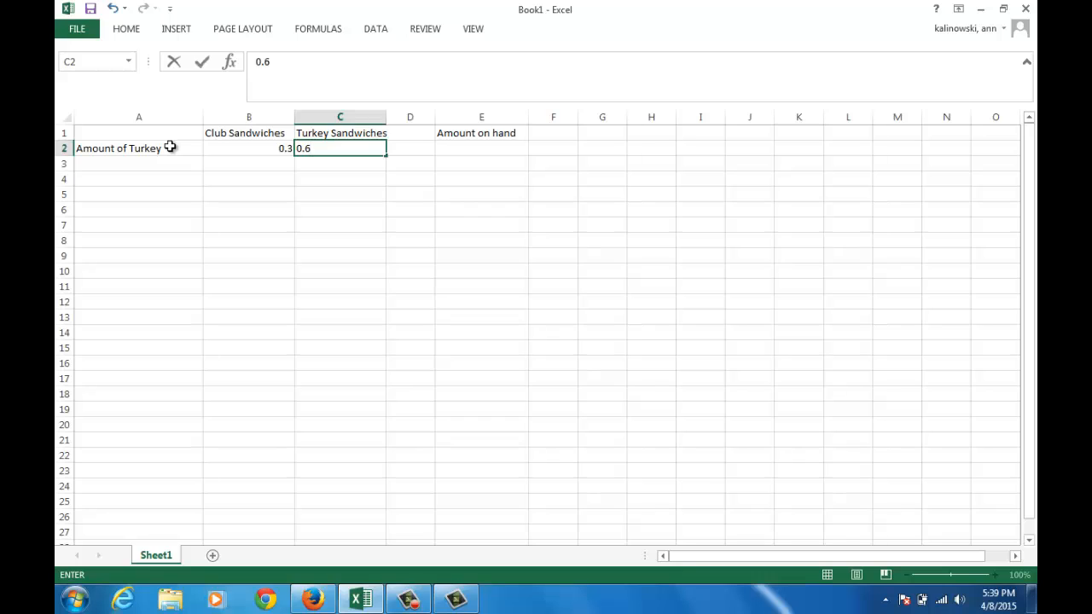
pyautogui.press('Tab')
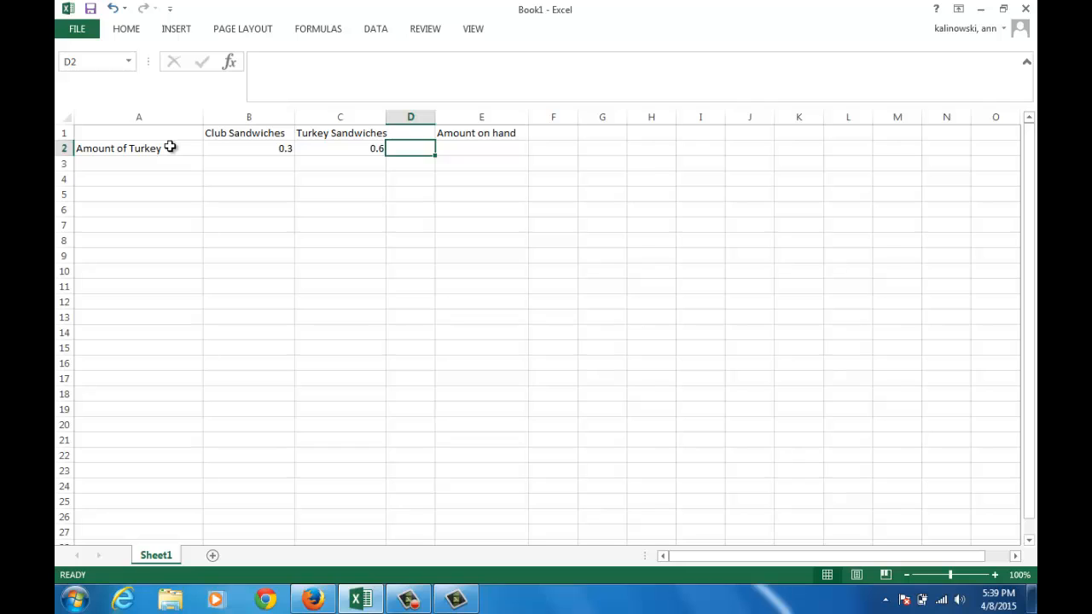
pyautogui.write('<')
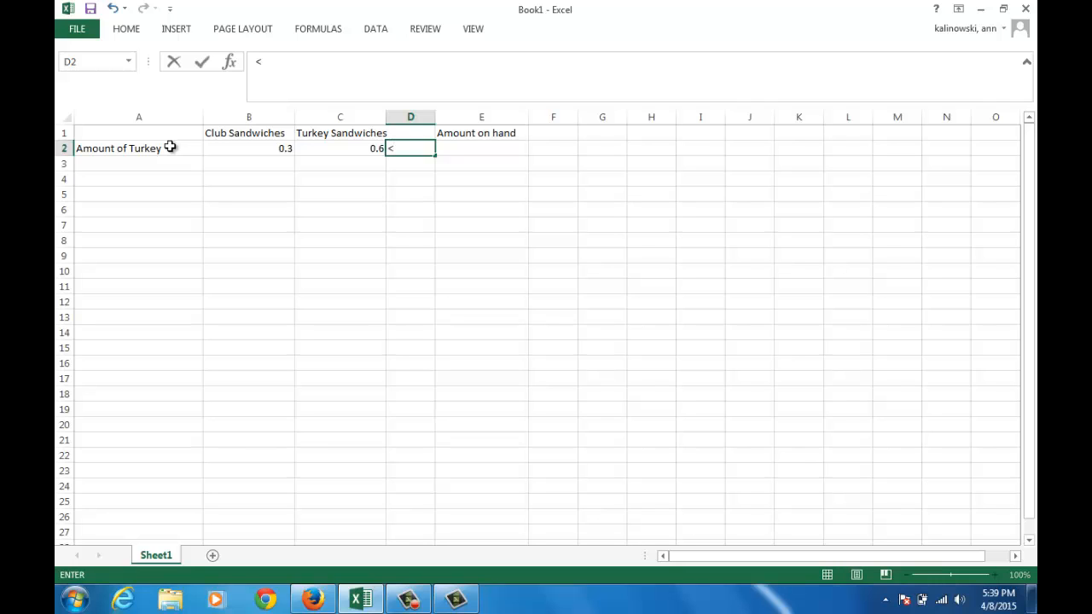
pyautogui.write('=')
pyautogui.press('Tab')
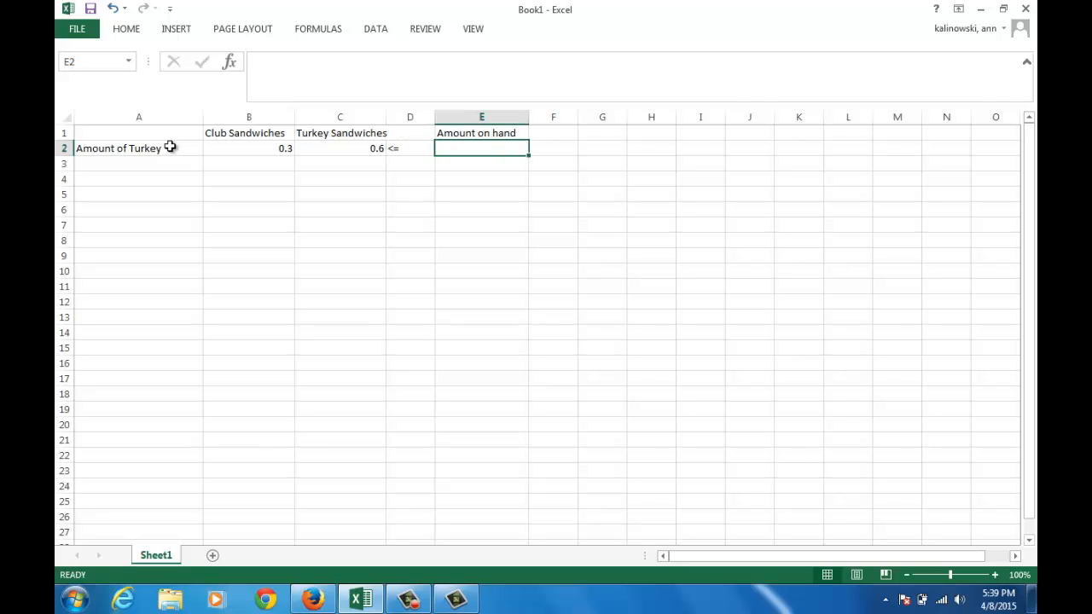
pyautogui.write('21')
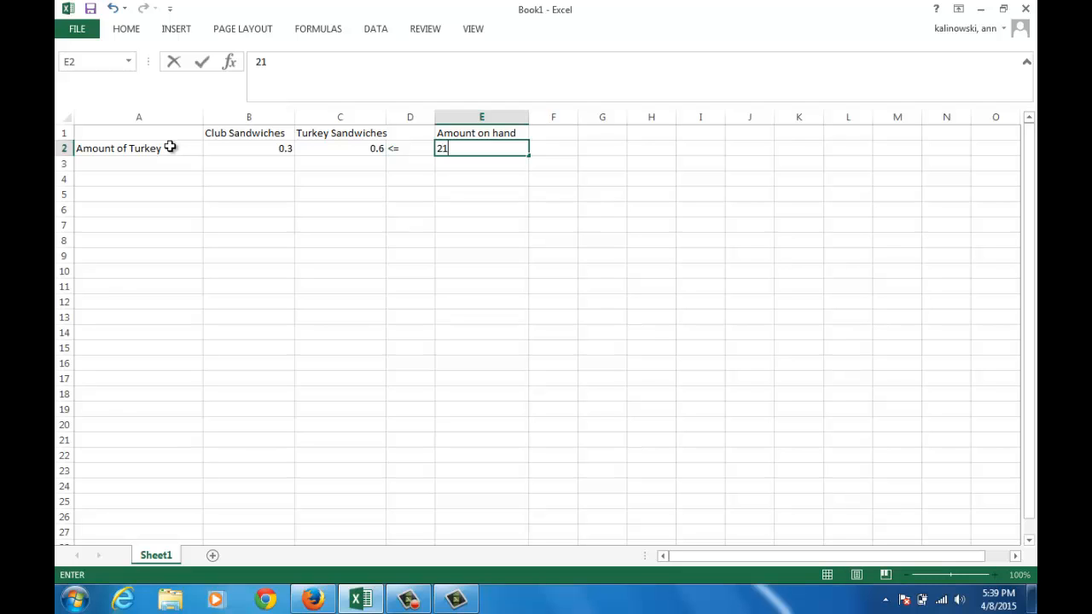
pyautogui.press('Return')
# Step: Enter the row label Amount of Bacon in A3
pyautogui.press('Left')
pyautogui.press('Left')
pyautogui.press('Left')
pyautogui.press('Left')
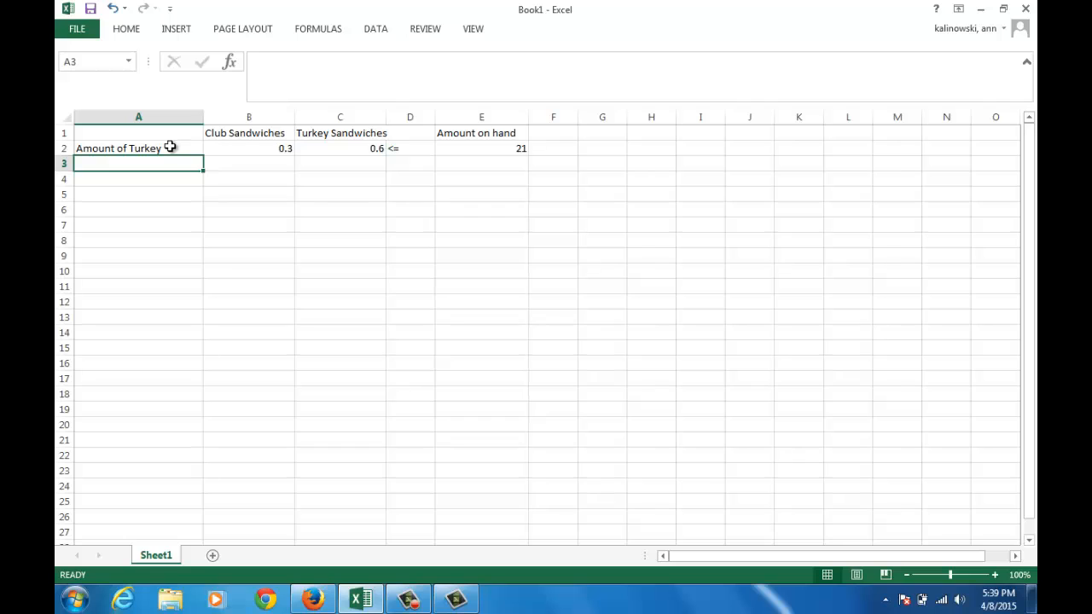
pyautogui.write('Amount')
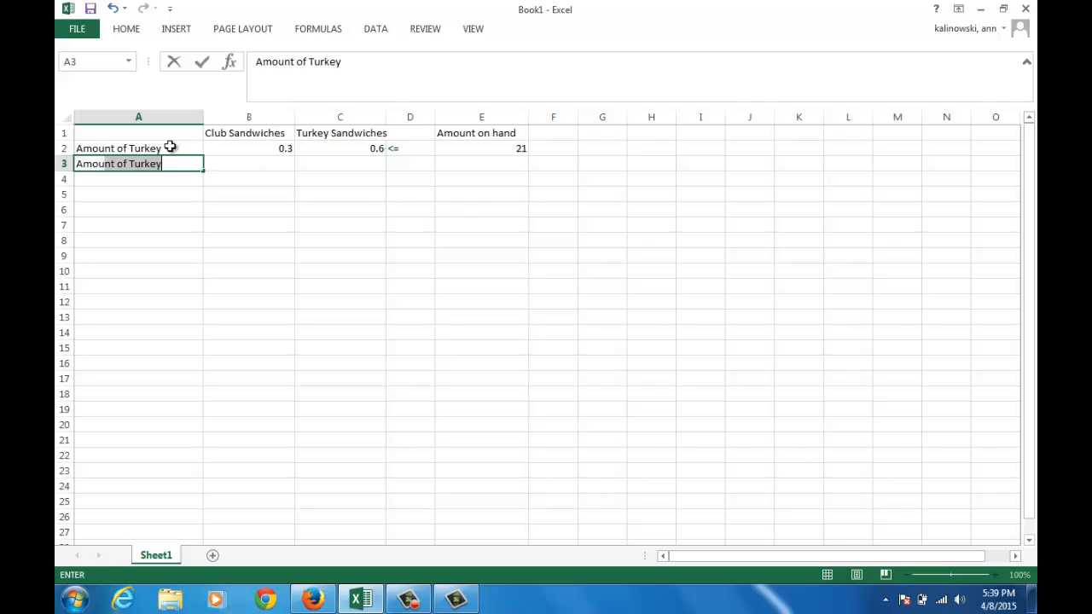
pyautogui.write(' of Bacon')
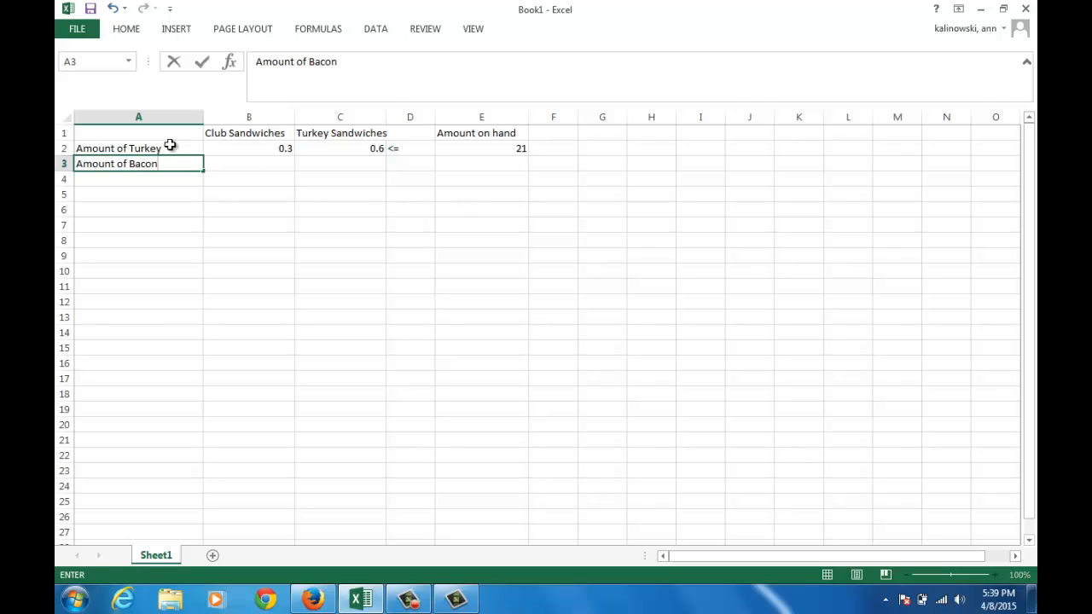
pyautogui.press('Tab')
# Step: Fill in the bacon row with 0.2 in B3, 0 in C3, <= in D3 and 5 in E3
pyautogui.write('0.2')
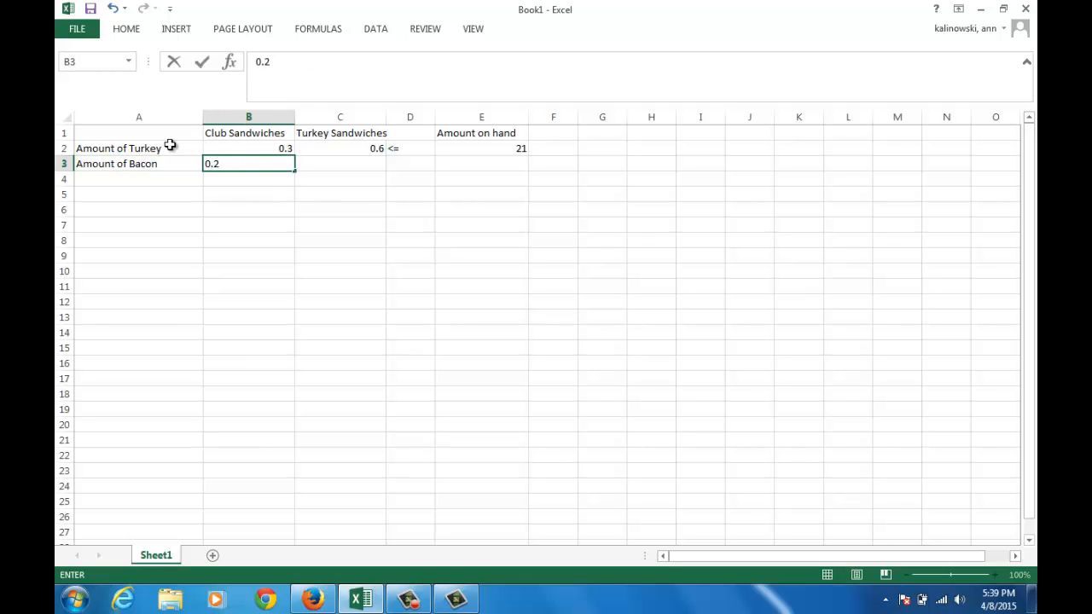
pyautogui.press('Tab')
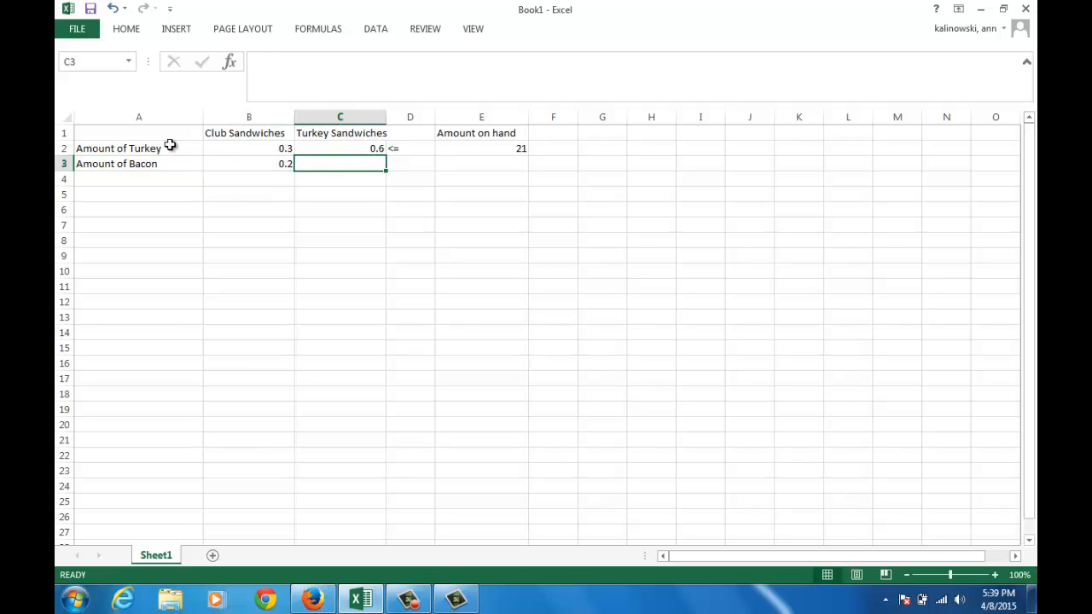
pyautogui.write('0')
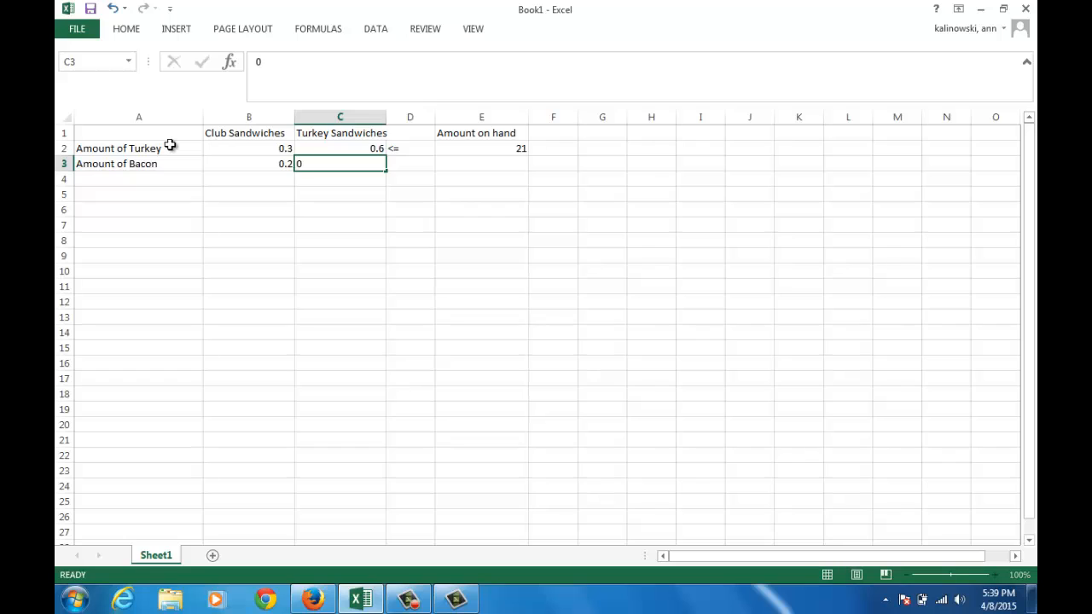
pyautogui.press('Tab')
pyautogui.write(',')
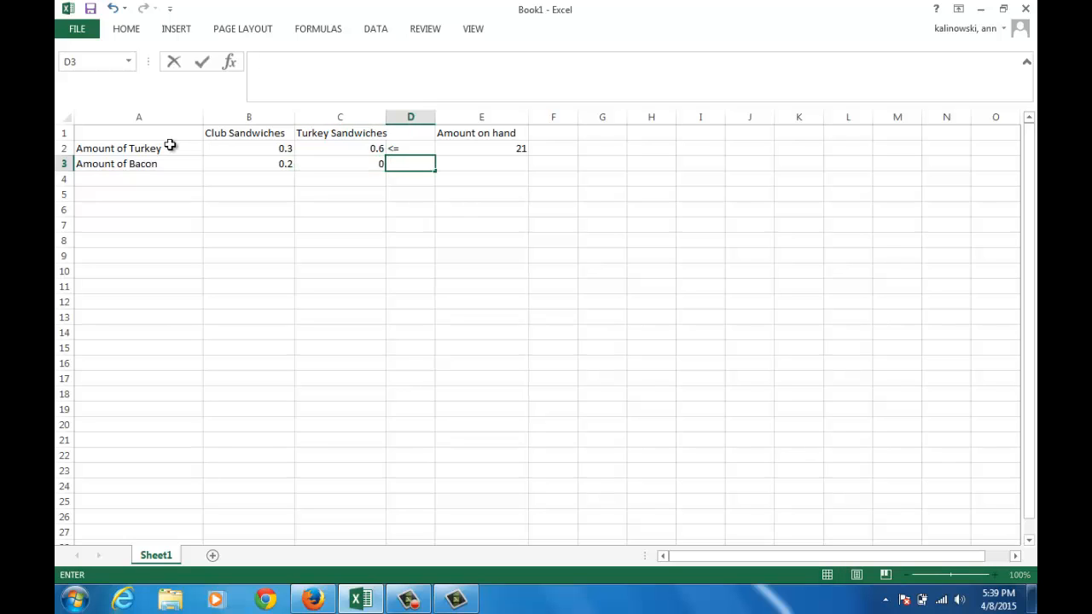
pyautogui.write('<=')
pyautogui.press('Tab')
pyautogui.write('5')
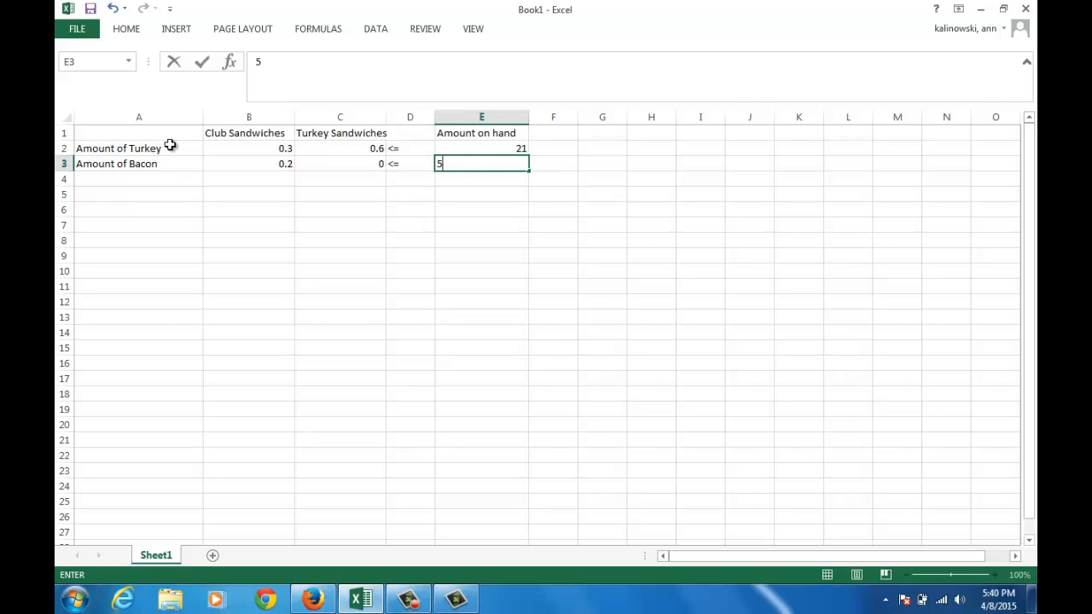
pyautogui.press('Return')
# Step: Enter the row label Amount of Bread in A4
pyautogui.press('Left')
pyautogui.press('Left')
pyautogui.press('Left')
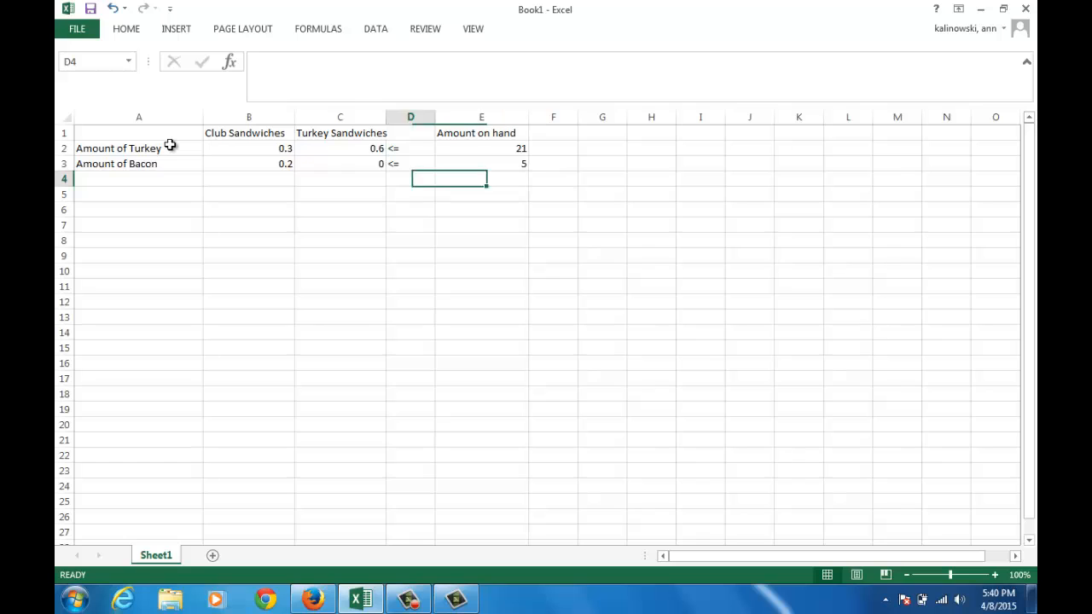
pyautogui.press('Left')
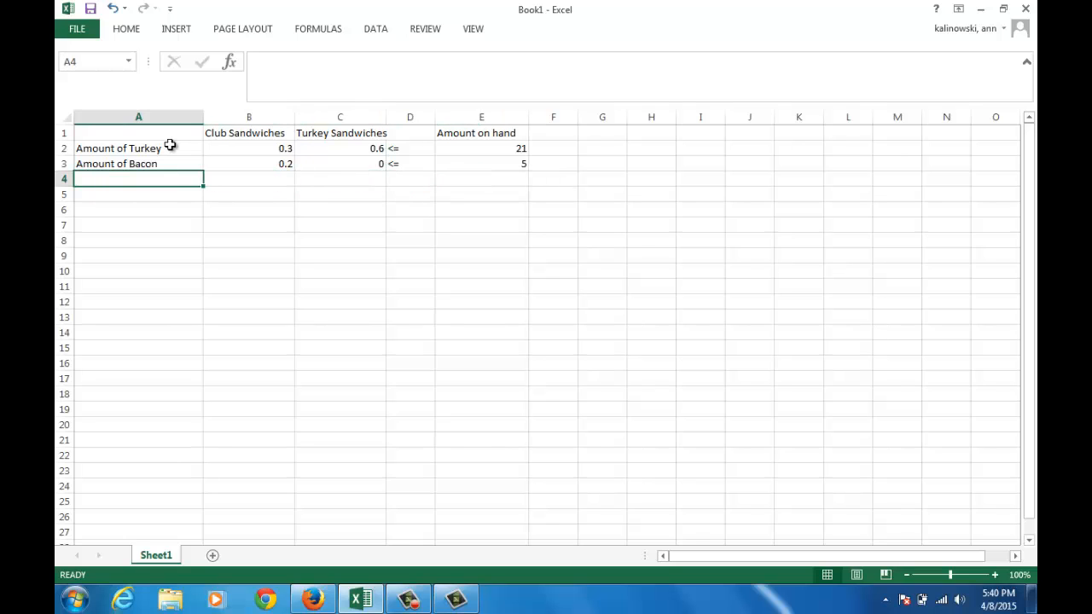
pyautogui.write('Amount of ')
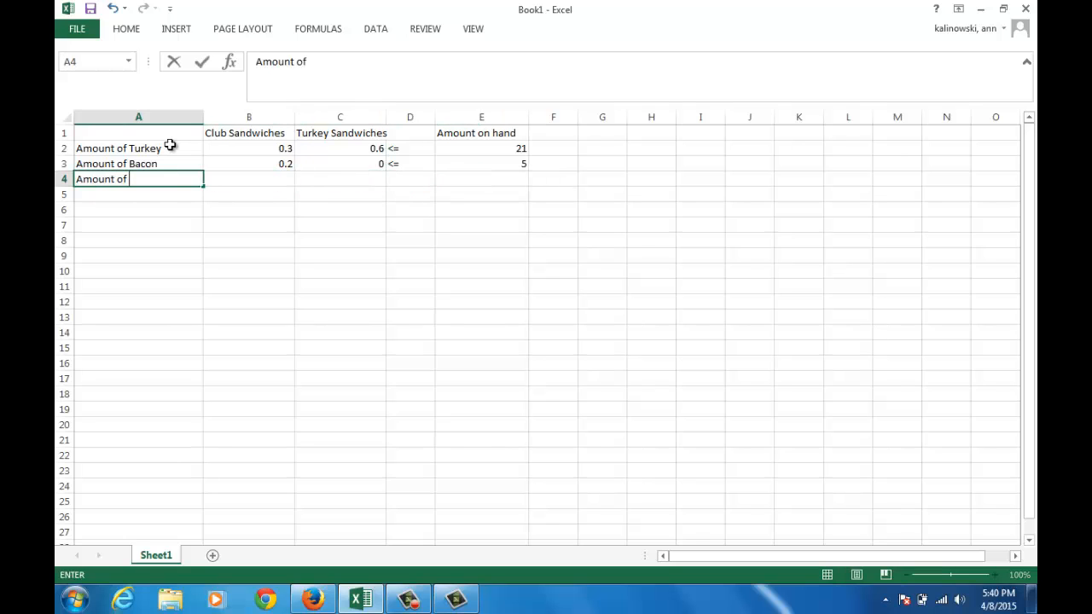
pyautogui.write('Break')
pyautogui.press('BackSpace')
pyautogui.write('d')
pyautogui.press('Tab')
# Step: Fill in the bread row with 0.5 in B4, 0.4 in C4, <= in D4 and 20 in E4
pyautogui.press('Tab')
pyautogui.press('Left')
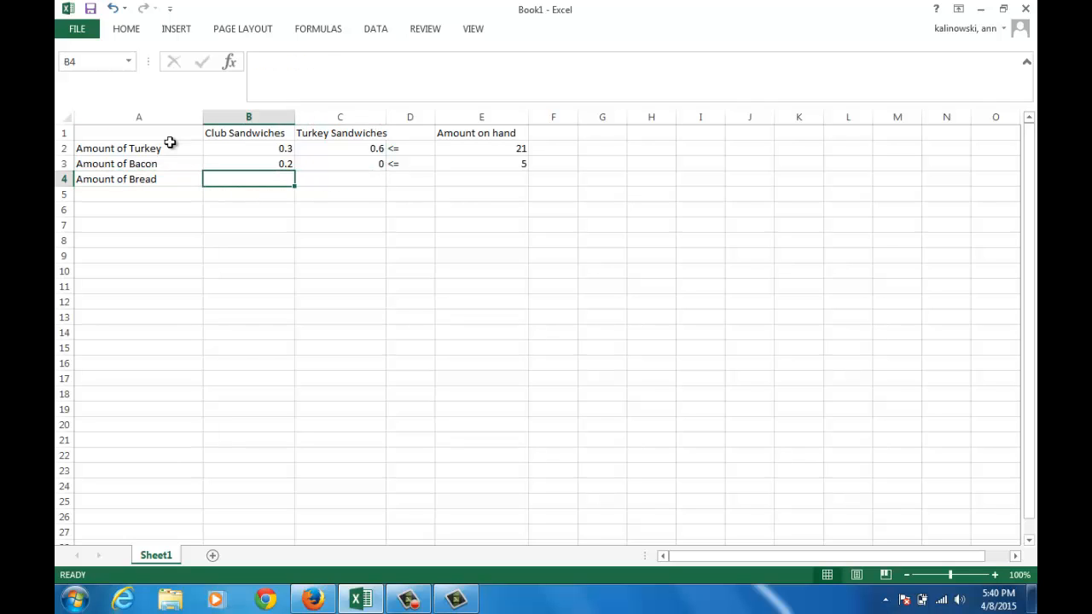
pyautogui.write('0.5')
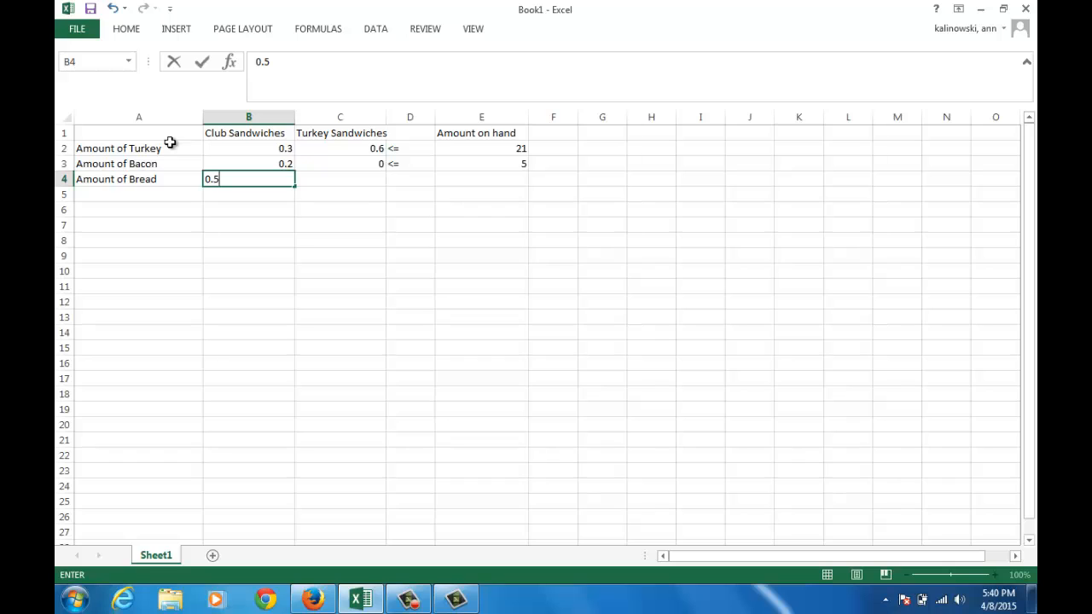
pyautogui.press('Tab')
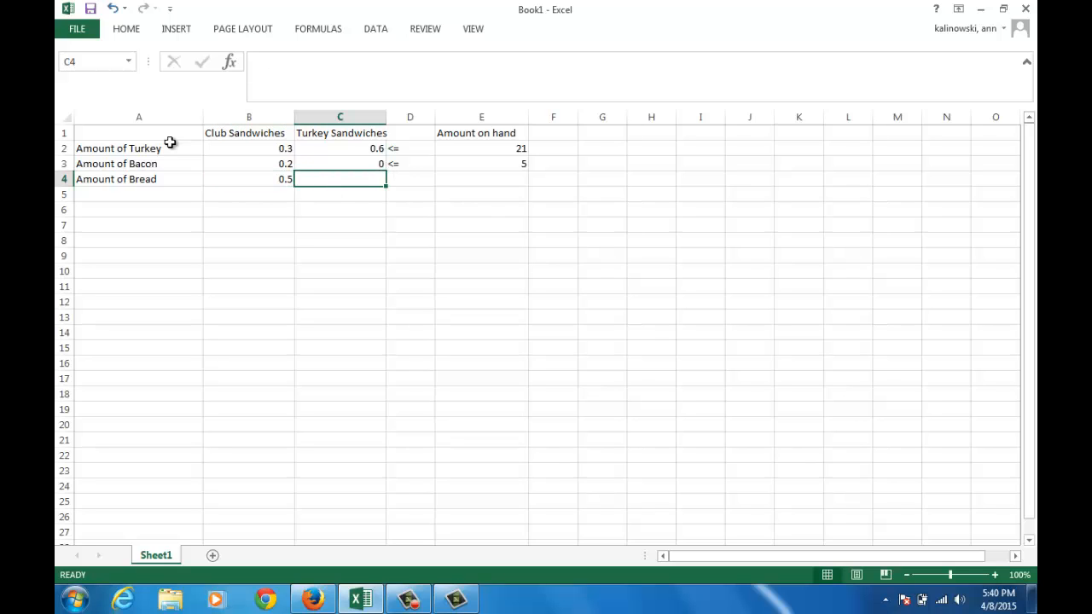
pyautogui.write('0.4')
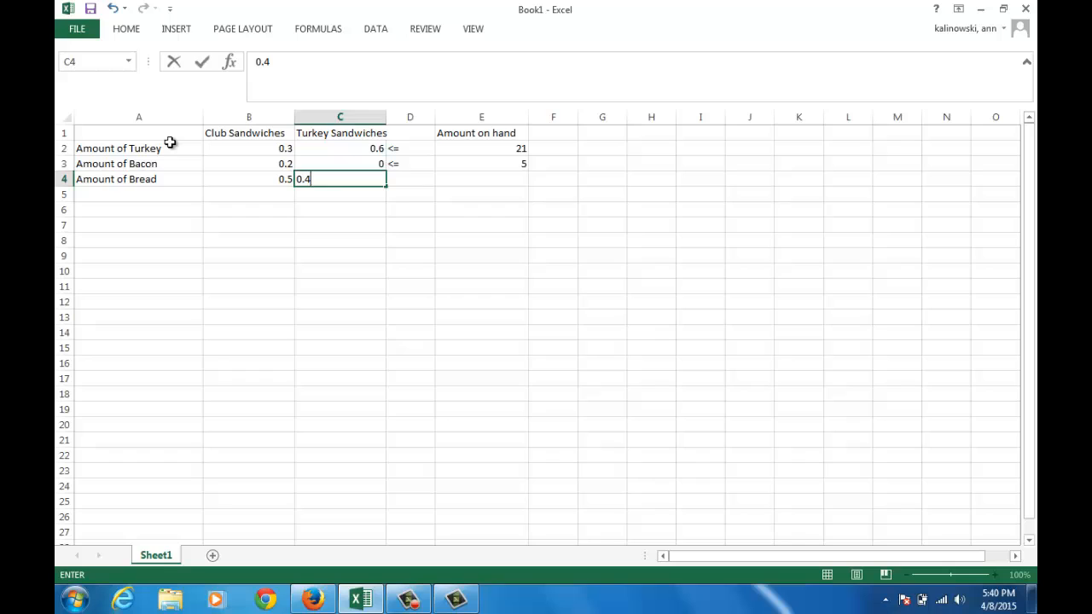
pyautogui.press('Tab')
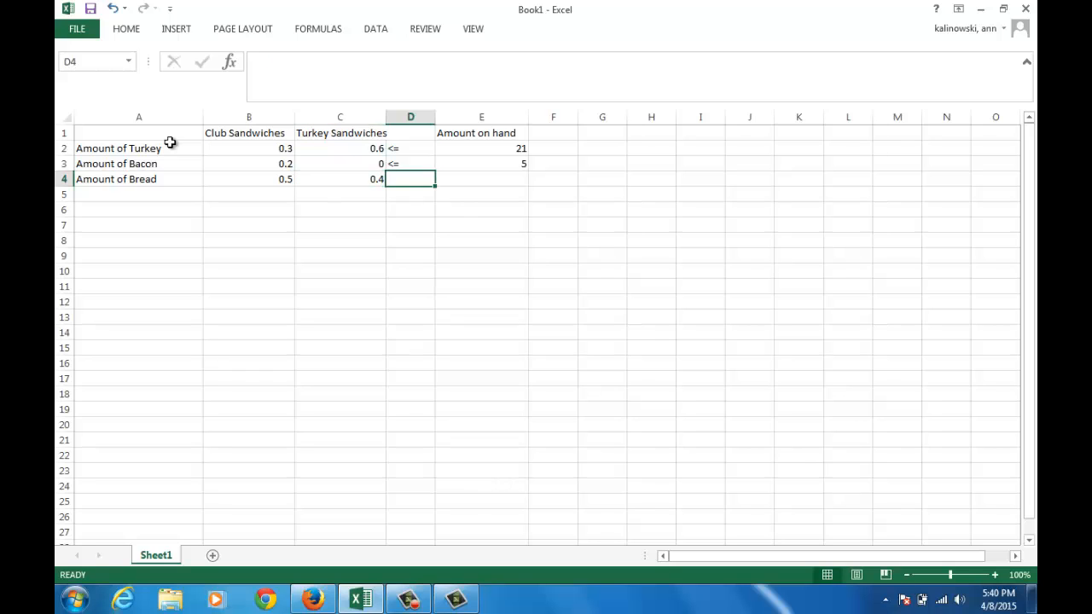
pyautogui.write('<=')
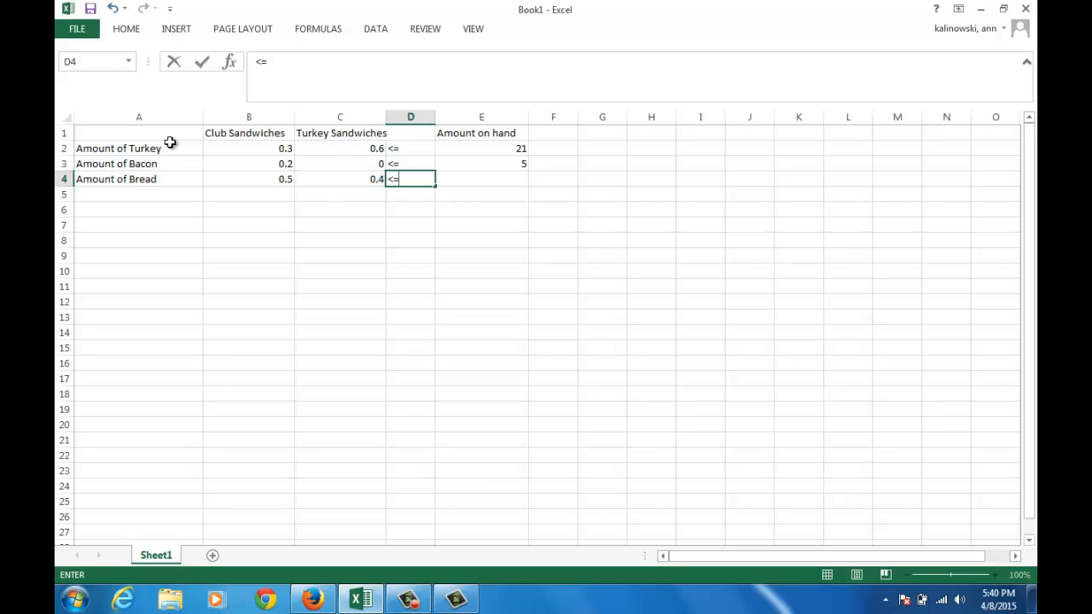
pyautogui.press('Tab')
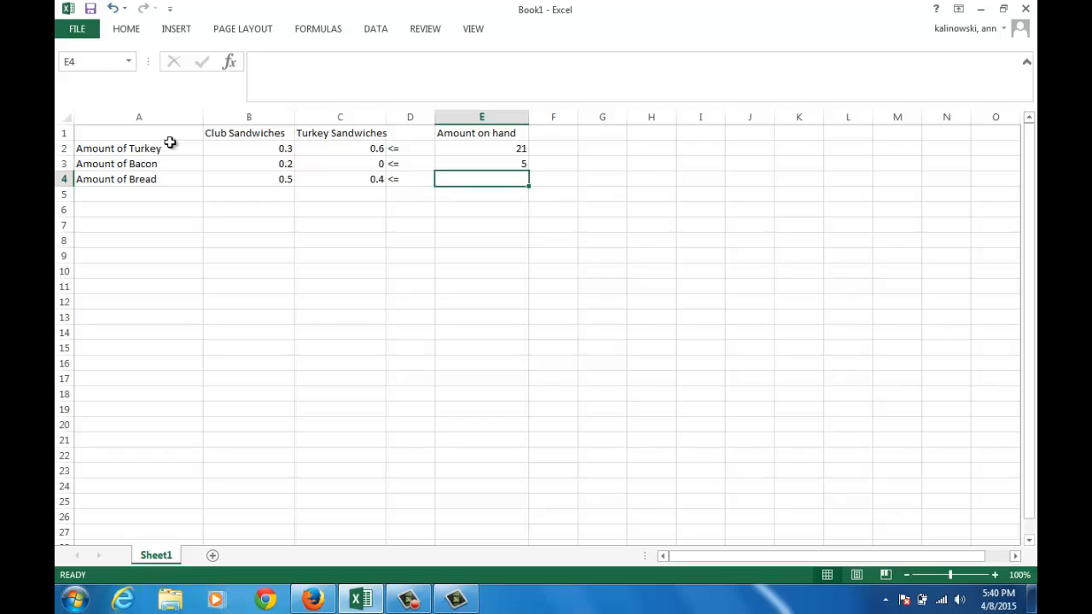
pyautogui.write('20')
pyautogui.press('Return')
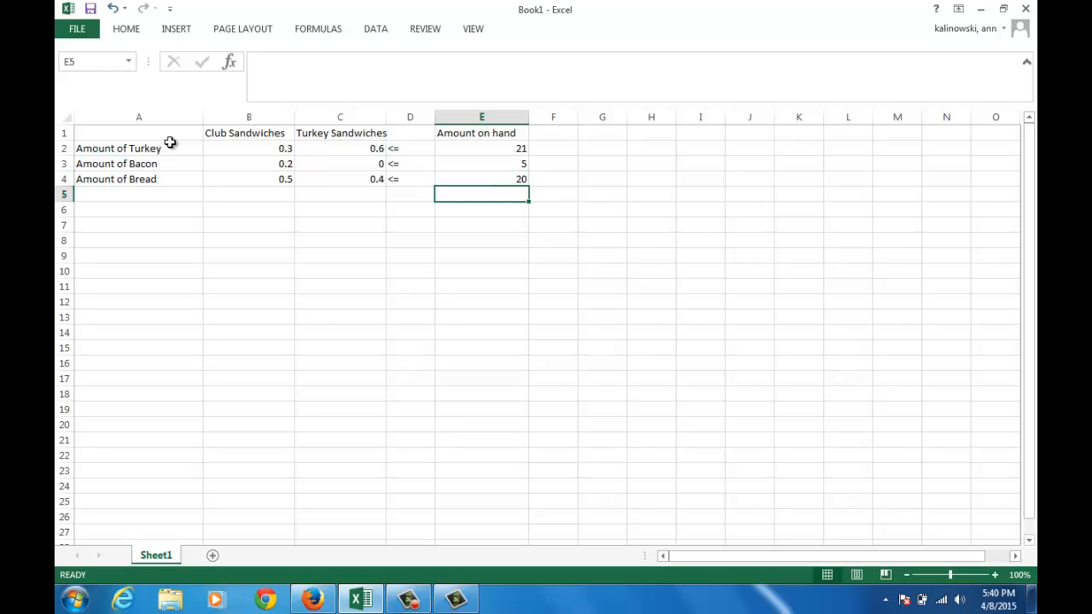
pyautogui.press('Left')
pyautogui.press('Left')
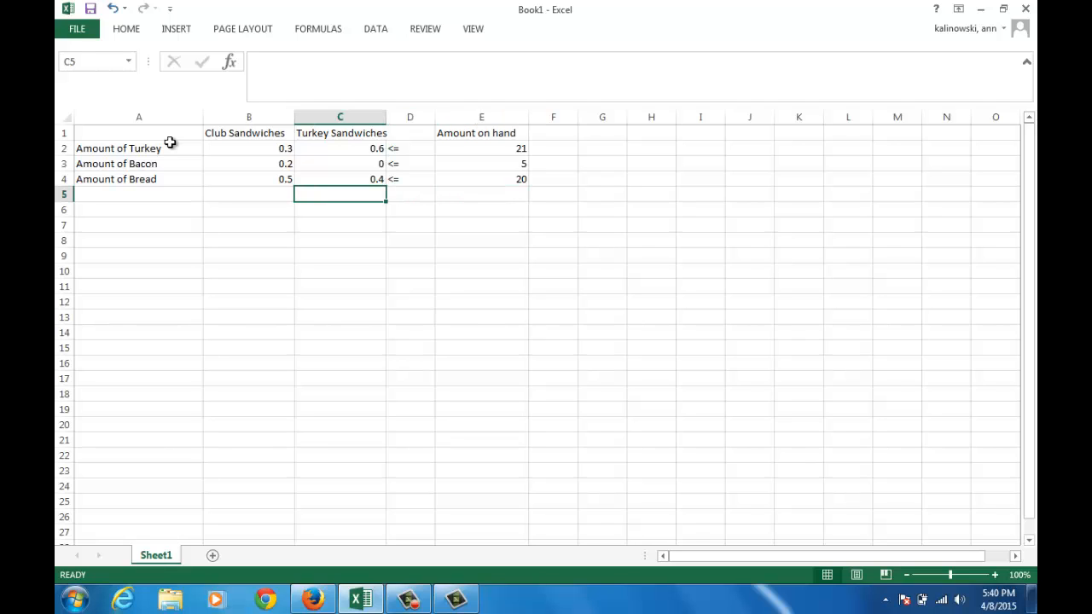
pyautogui.press('Up')
pyautogui.press('Up')
pyautogui.press('Up')
pyautogui.press('Up')
pyautogui.press('Left')
pyautogui.press('Right')
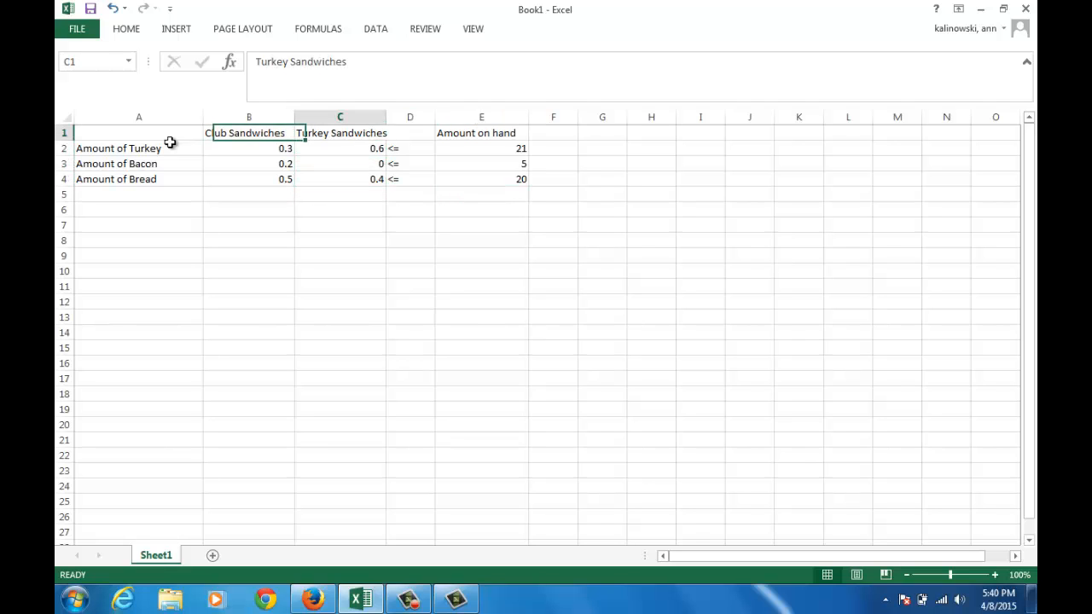
pyautogui.press('Right')
pyautogui.press('Left')
pyautogui.press('Left')
pyautogui.press('Right')
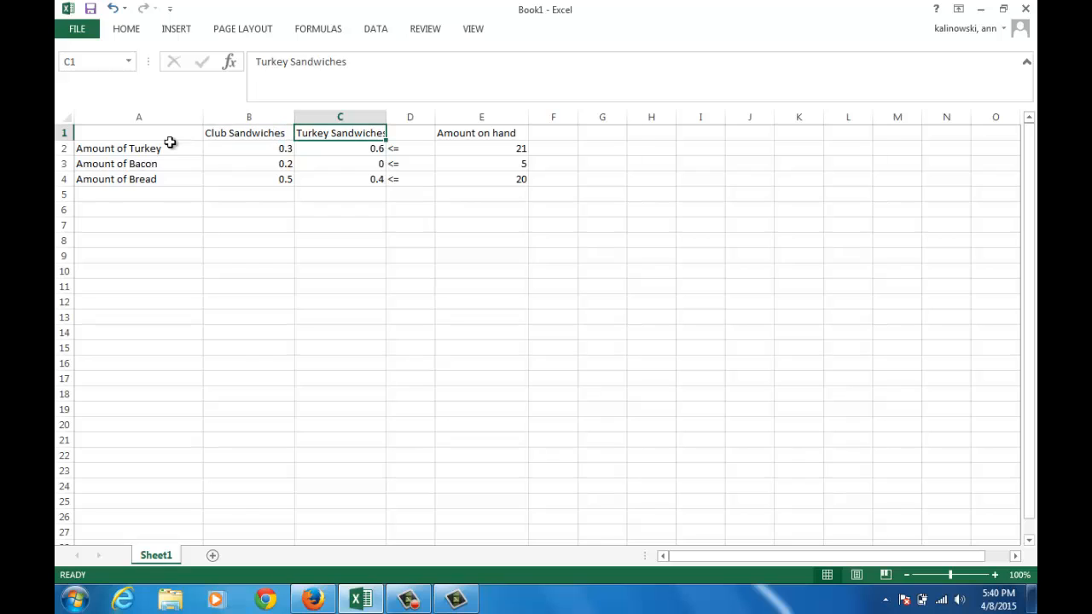
pyautogui.press('Right')
pyautogui.press('Right')
pyautogui.press('Right')
pyautogui.press('Right')
pyautogui.press('Right')
pyautogui.press('Right')
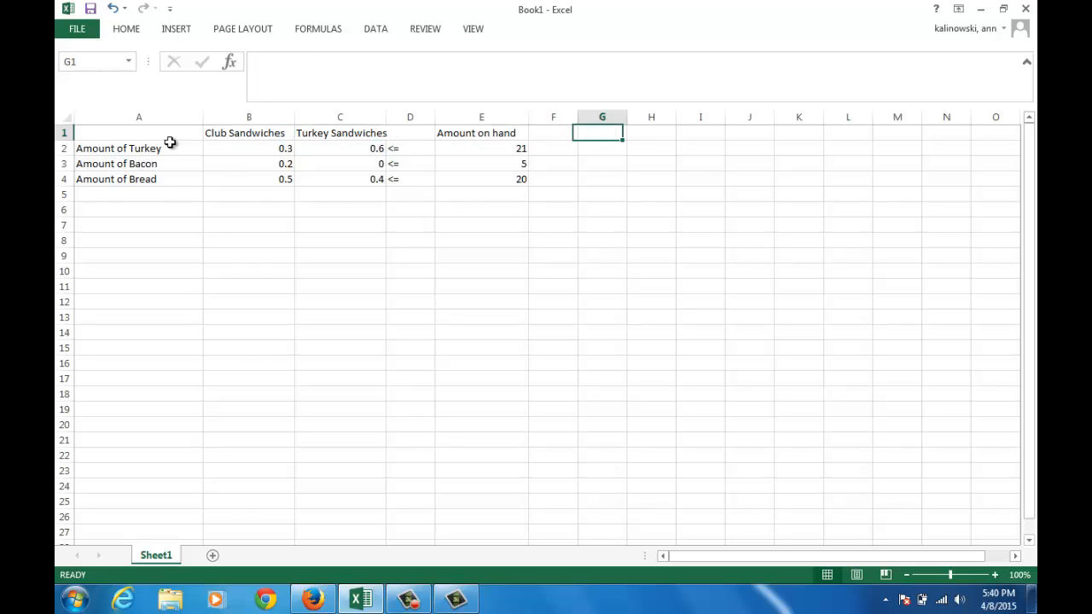
pyautogui.press('Down')
pyautogui.press('Down')
pyautogui.press('Down')
pyautogui.press('Down')
pyautogui.press('Down')
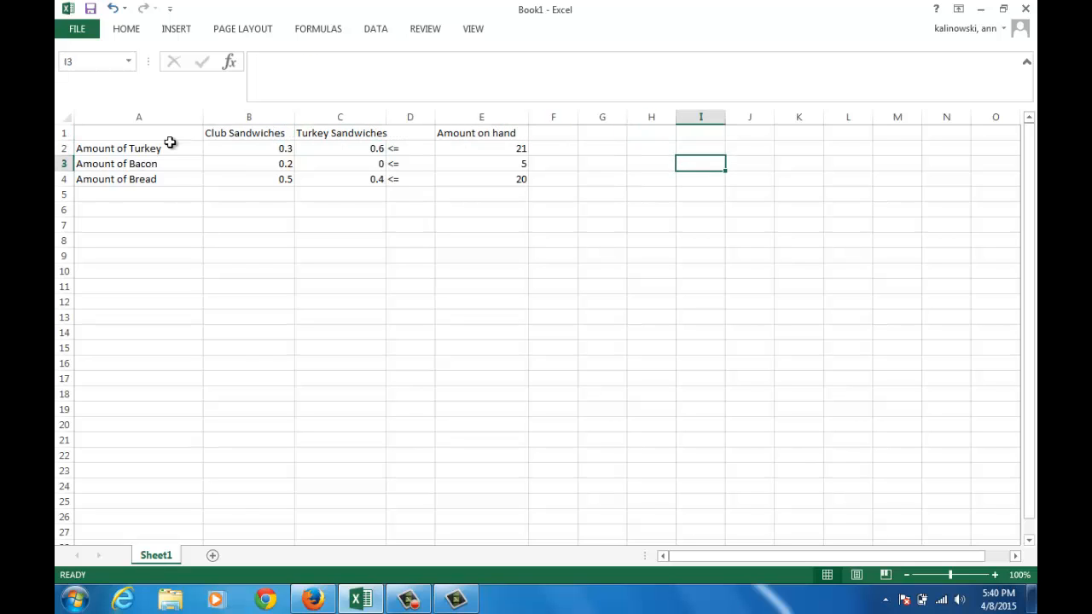
pyautogui.press('Left')
pyautogui.press('Left')
pyautogui.press('Left')
pyautogui.press('Left')
pyautogui.press('Left')
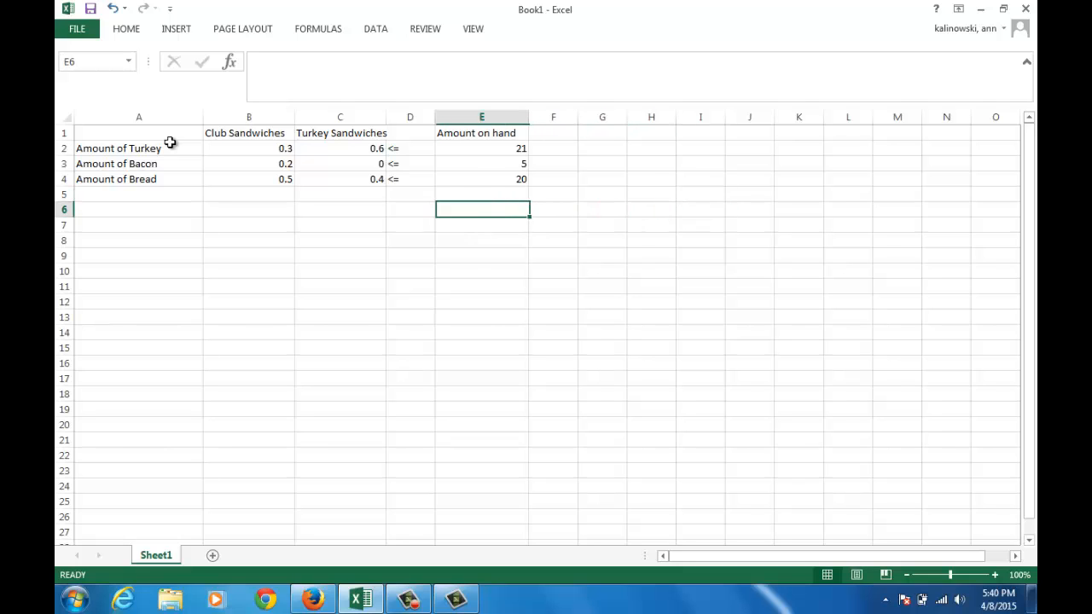
pyautogui.press('Up')
pyautogui.press('Up')
pyautogui.press('Up')
pyautogui.press('Up')
pyautogui.press('Up')
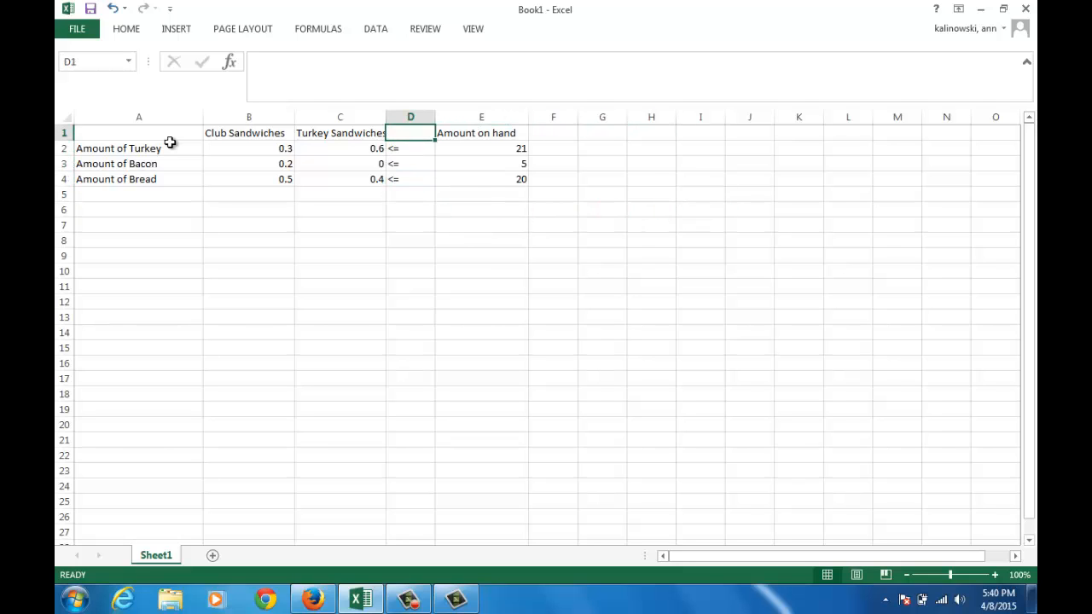
pyautogui.press('Left')
pyautogui.press('Down')
pyautogui.press('Right')
pyautogui.press('Right')
pyautogui.press('Up')
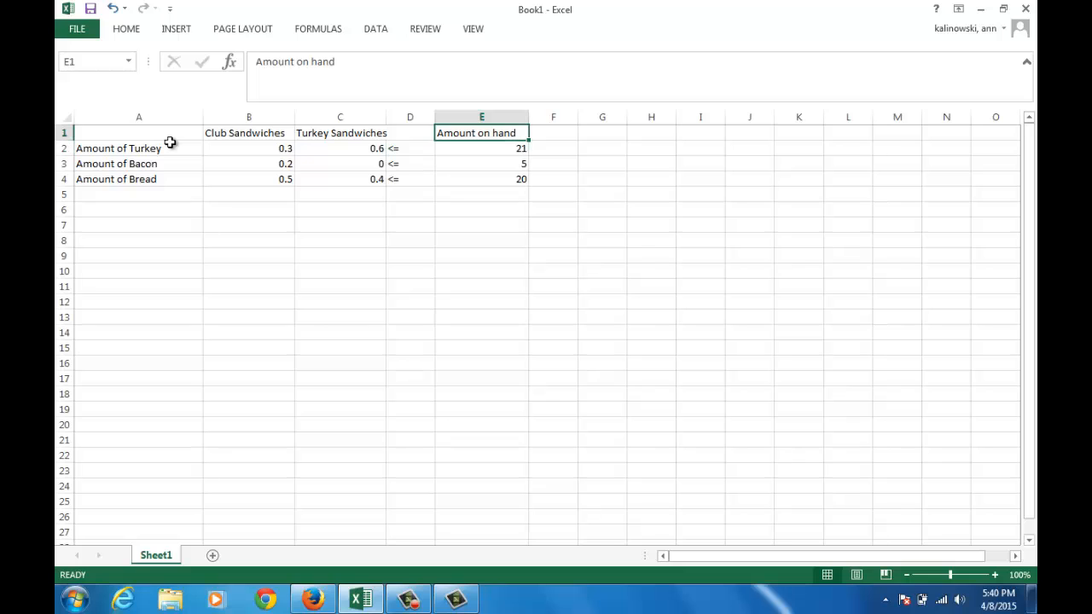
# Step: Review the <= signs in column D and the amounts on hand for the turkey, bacon and bread rows
pyautogui.press('Left')
pyautogui.press('Down')
pyautogui.press('Down')
pyautogui.press('Down')
pyautogui.press('Down')
pyautogui.press('Down')
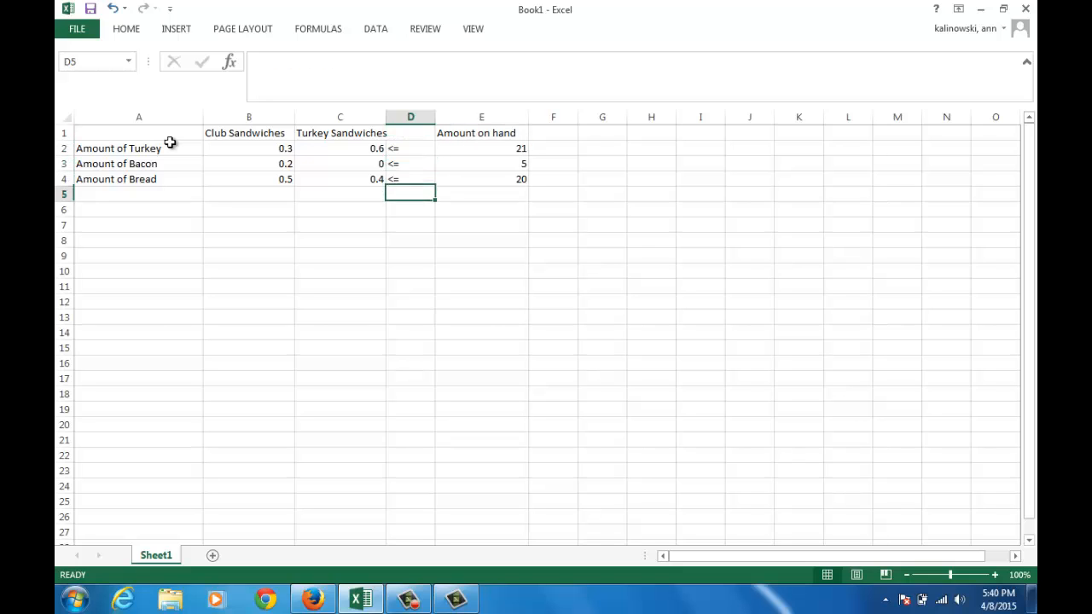
pyautogui.press('Up')
pyautogui.press('Up')
pyautogui.press('Up')
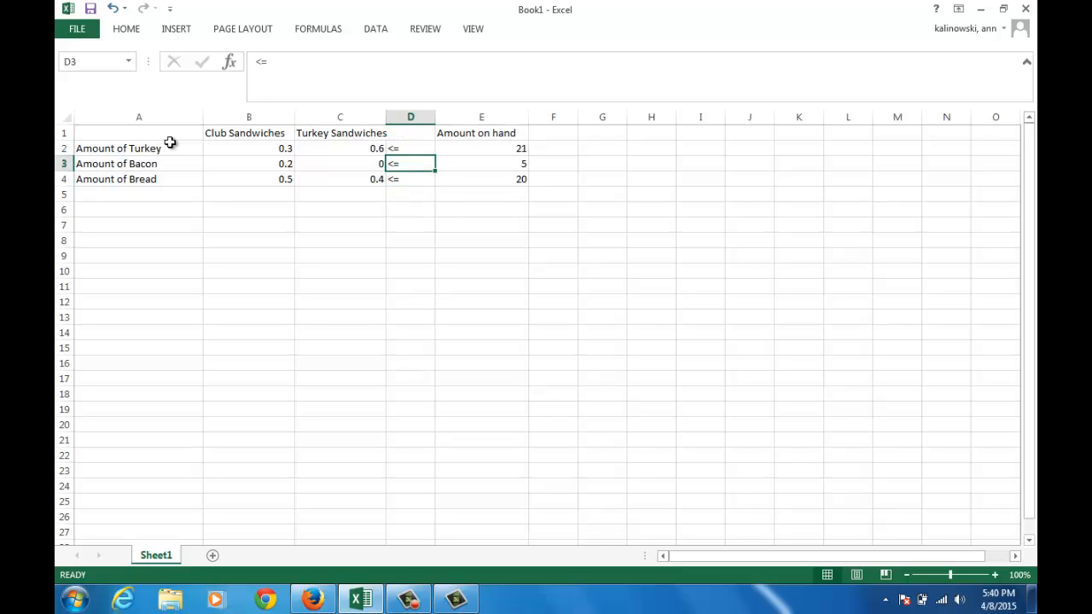
pyautogui.press('Right')
pyautogui.press('Up')
pyautogui.press('Left')
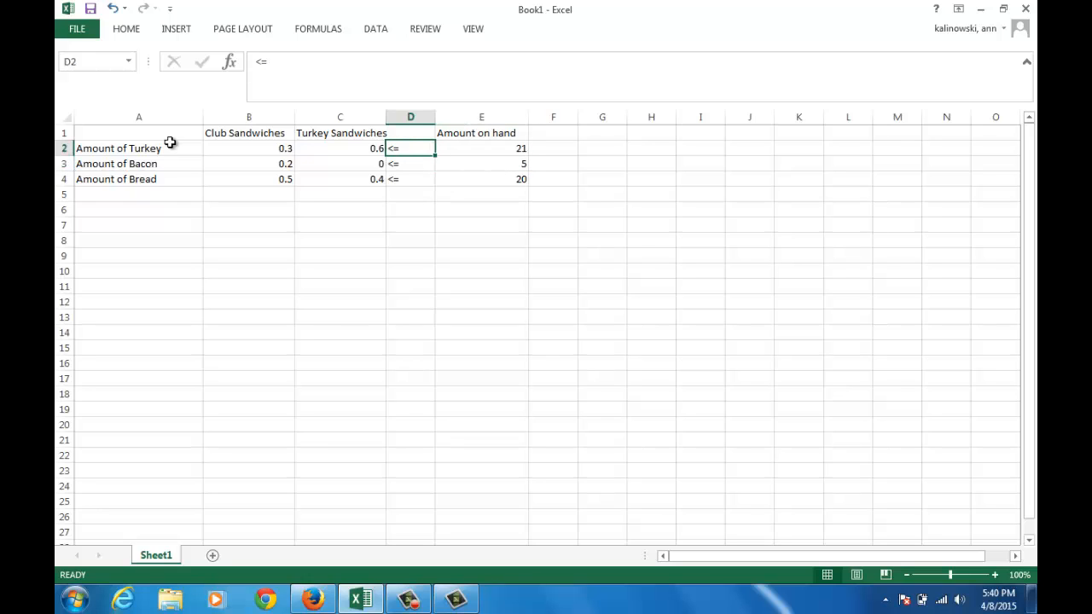
pyautogui.press('Right')
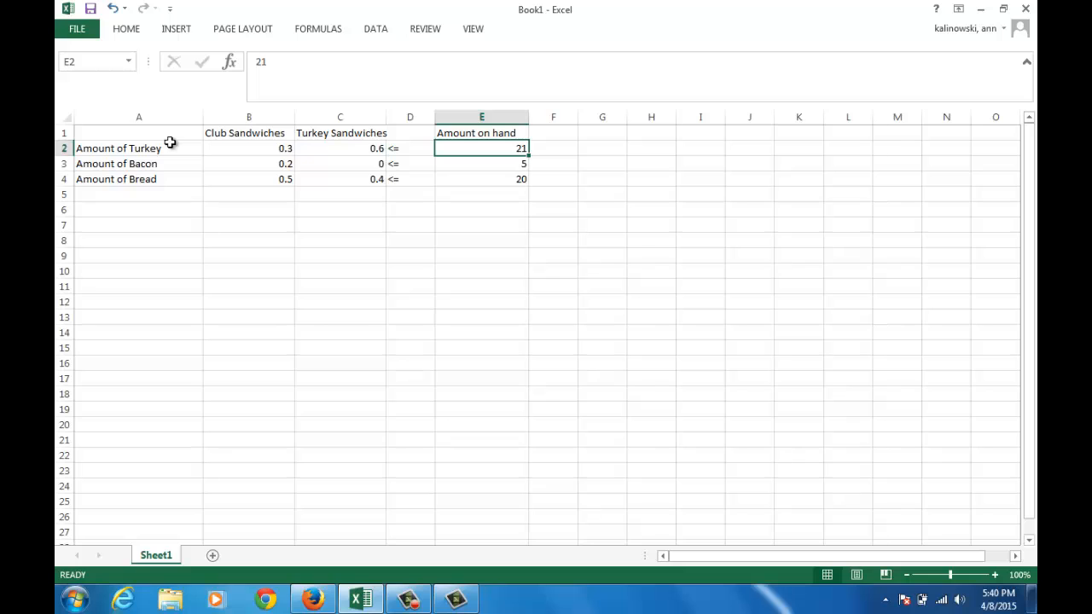
pyautogui.press('Down')
pyautogui.press('Down')
pyautogui.press('Down')
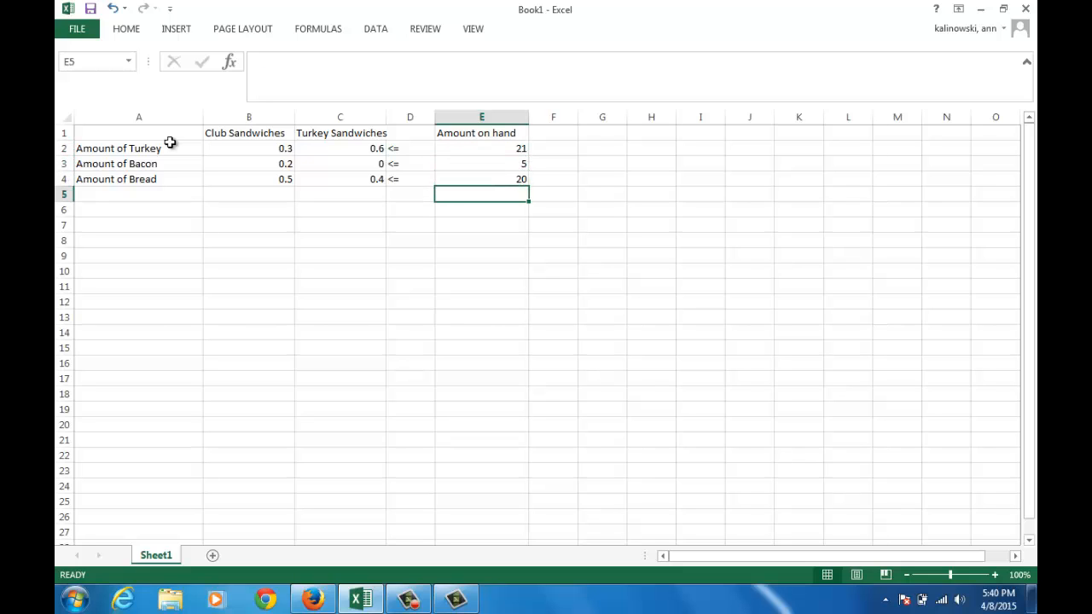
# Step: Enter the row label Profit per sandwich in A5
pyautogui.press('Left')
pyautogui.press('Left')
pyautogui.press('Left')
pyautogui.press('Left')
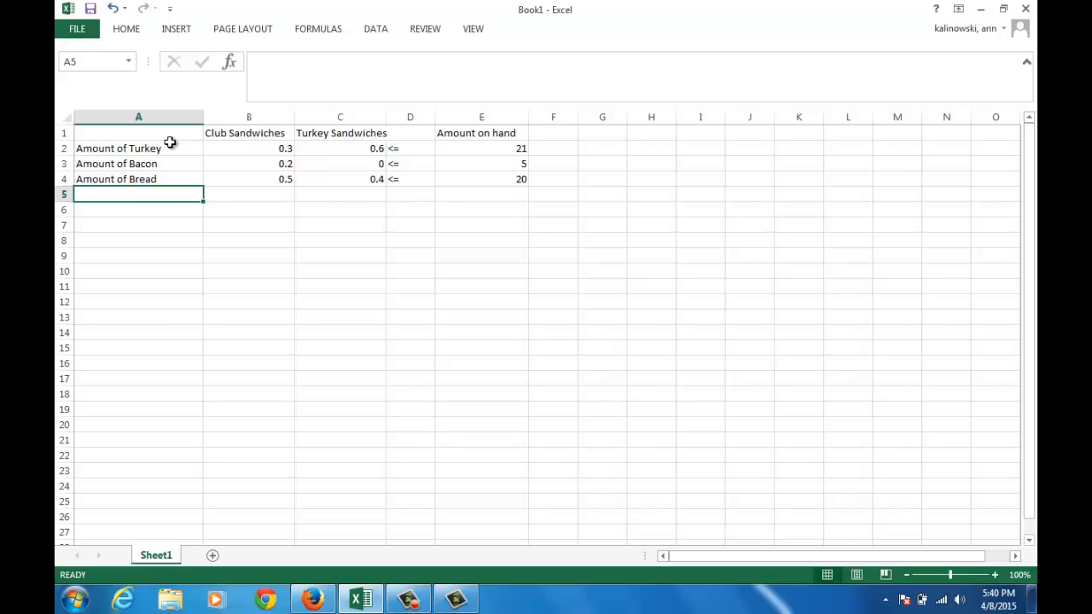
pyautogui.write('Profig')
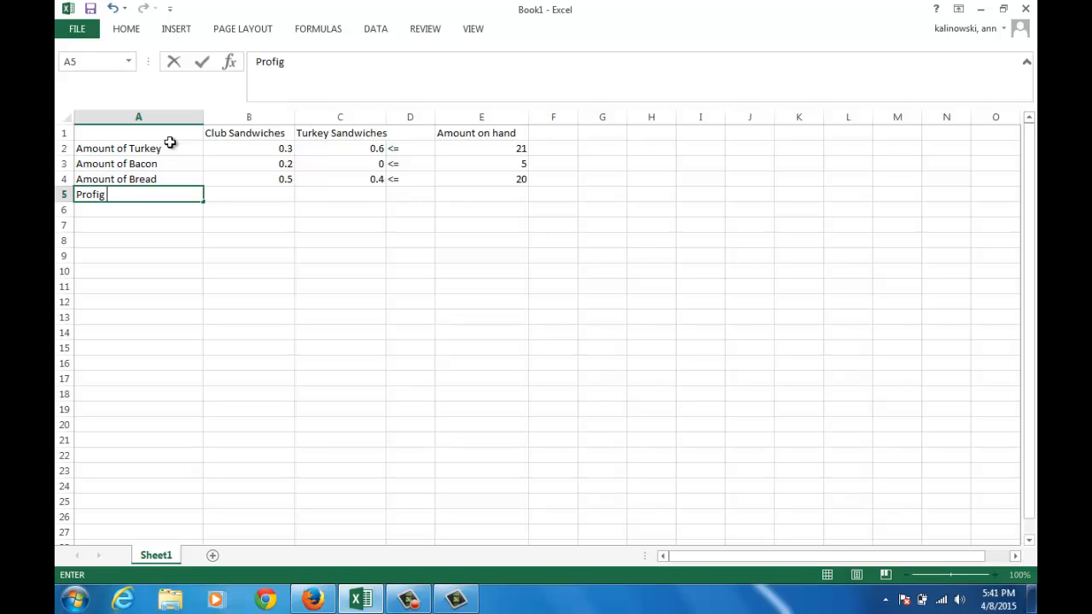
pyautogui.press('BackSpace')
pyautogui.write('t pe')
pyautogui.write('r sand')
pyautogui.press('BackSpace')
pyautogui.write('dwich')
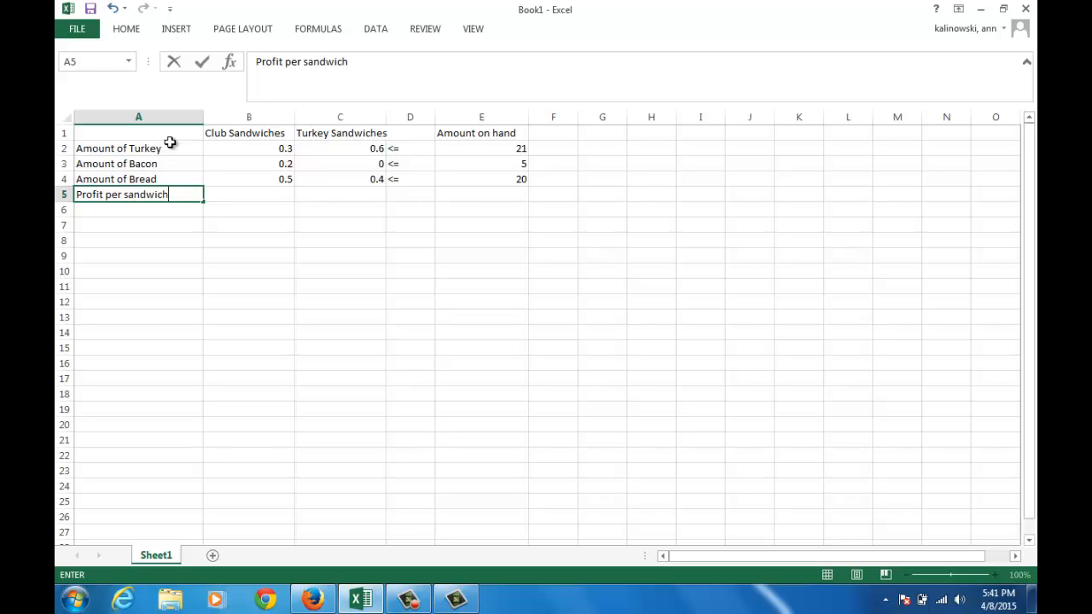
pyautogui.press('Tab')
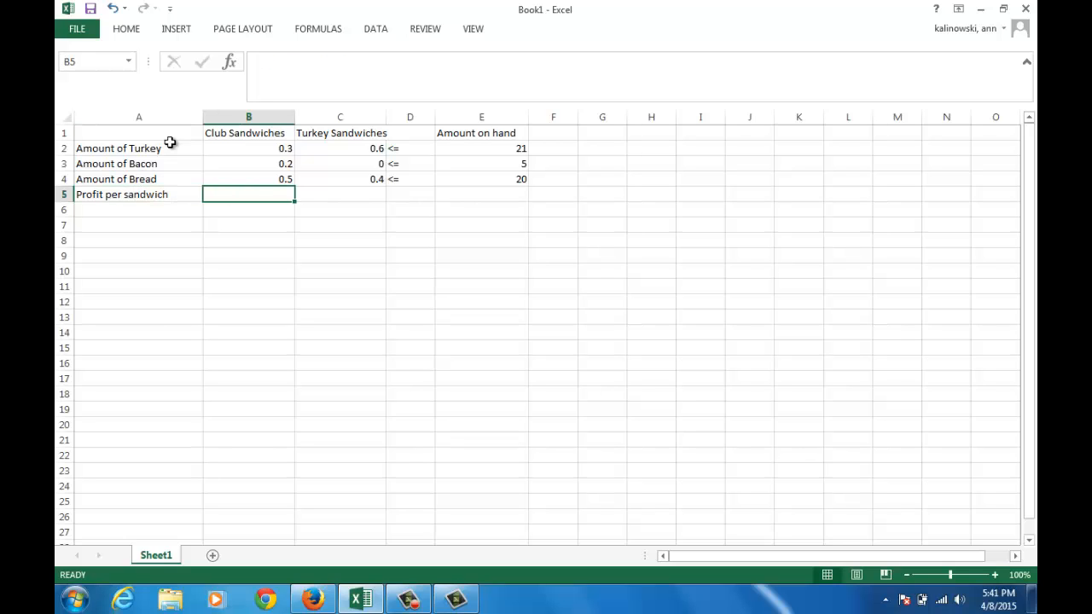
# Step: Fill in the profit row with 3 for club sandwiches in B5 and 4 for turkey sandwiches in C5
pyautogui.write('3')
pyautogui.press('Tab')
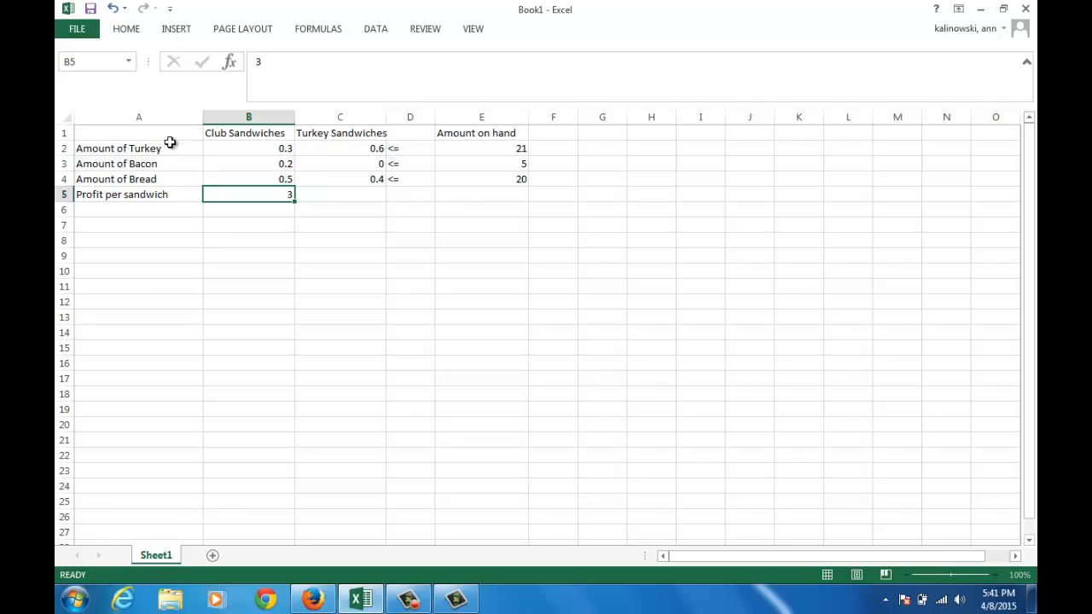
pyautogui.write('4')
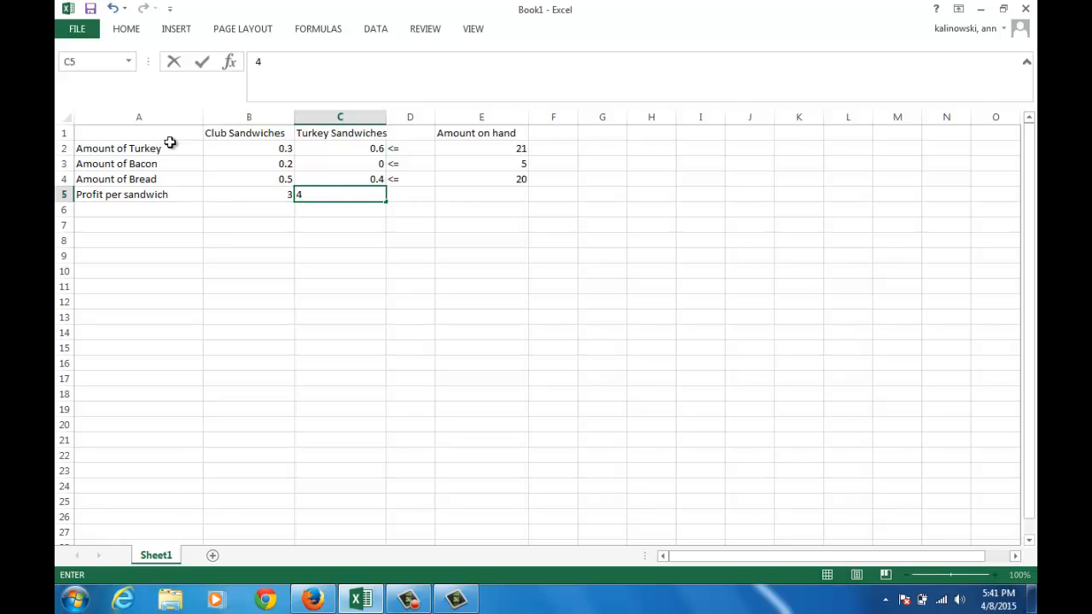
pyautogui.press('Tab')
pyautogui.press('Tab')
pyautogui.hotkey('shift', 'Tab')
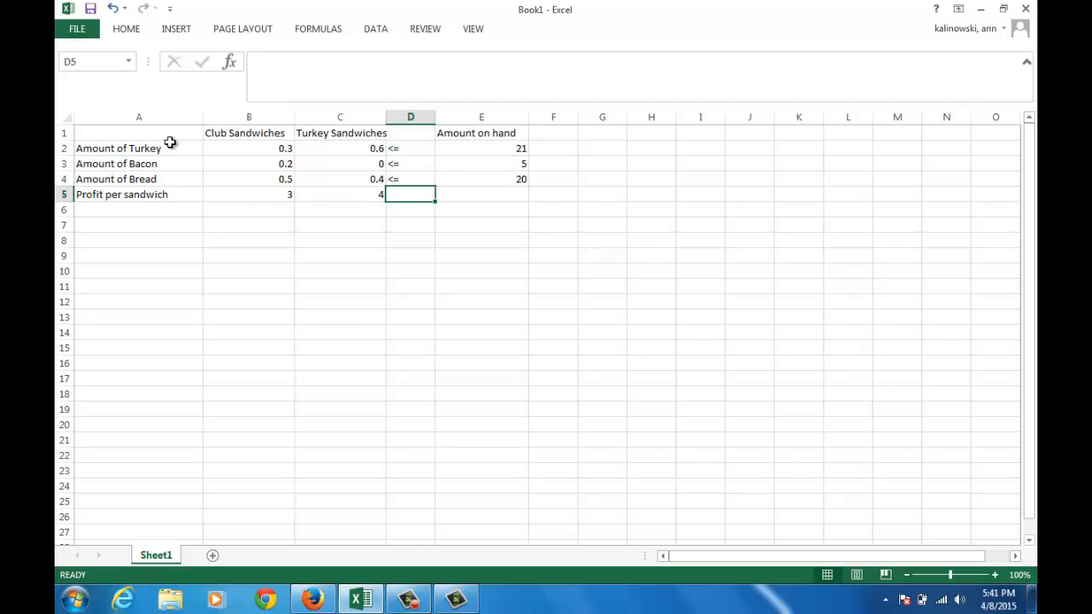
pyautogui.press('Tab')
pyautogui.hotkey('shift', 'Tab')
pyautogui.press('Tab')
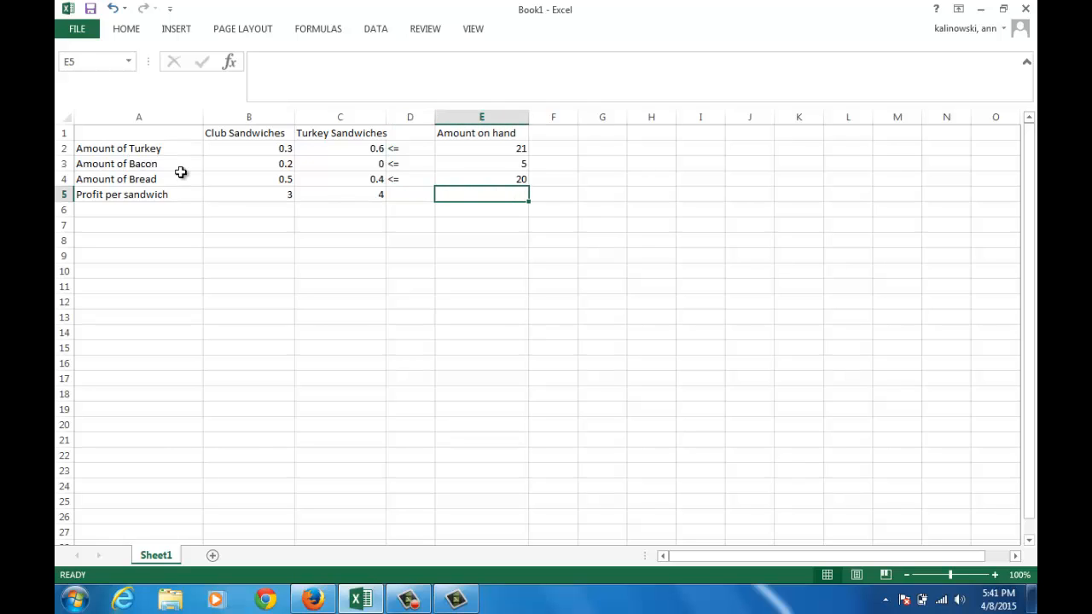
# Step: Apply outside borders around the ingredient amounts in B2:C4
pyautogui.moveTo(234, 148); pyautogui.dragTo(305, 172)
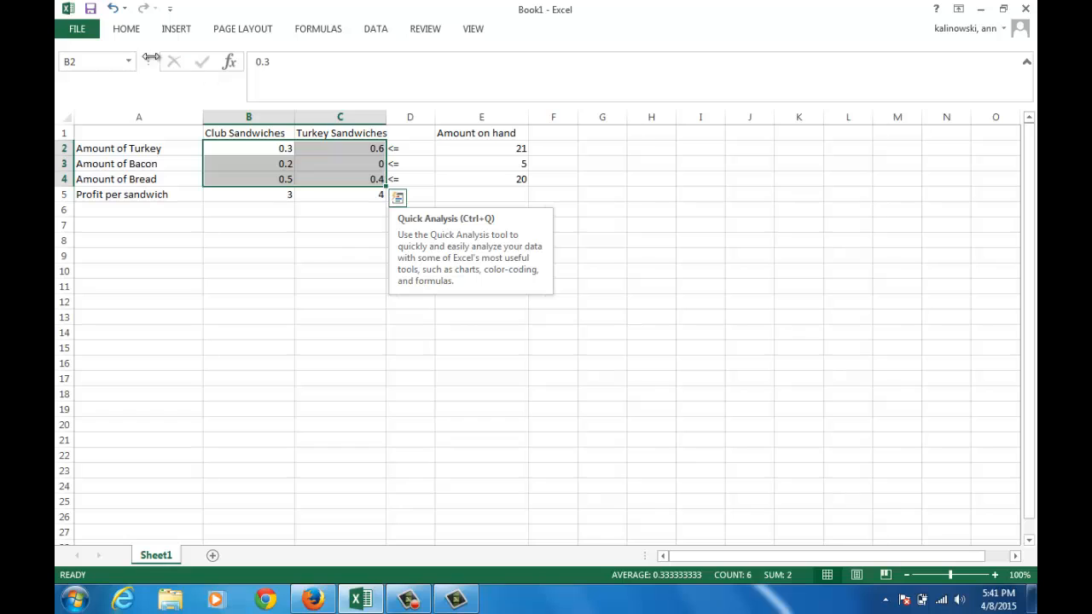
pyautogui.click(133, 31)
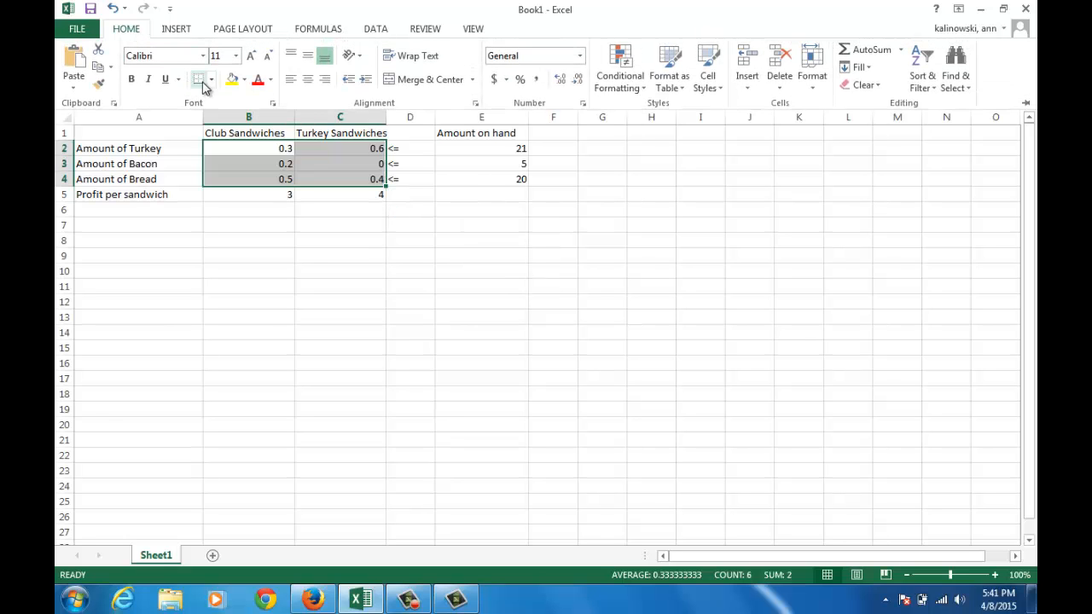
pyautogui.click(211, 82)
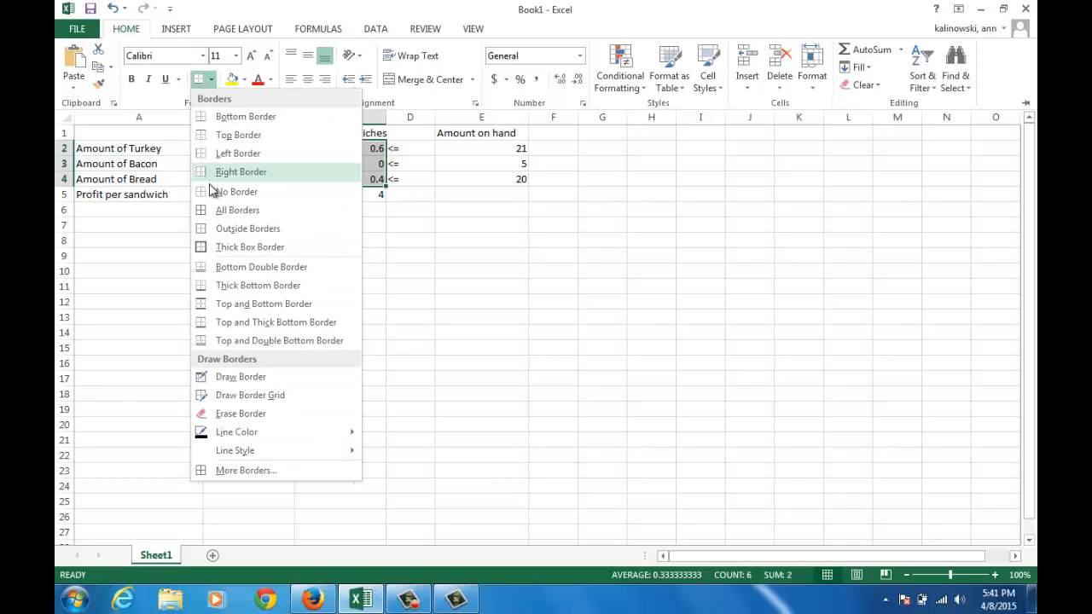
pyautogui.click(205, 229)
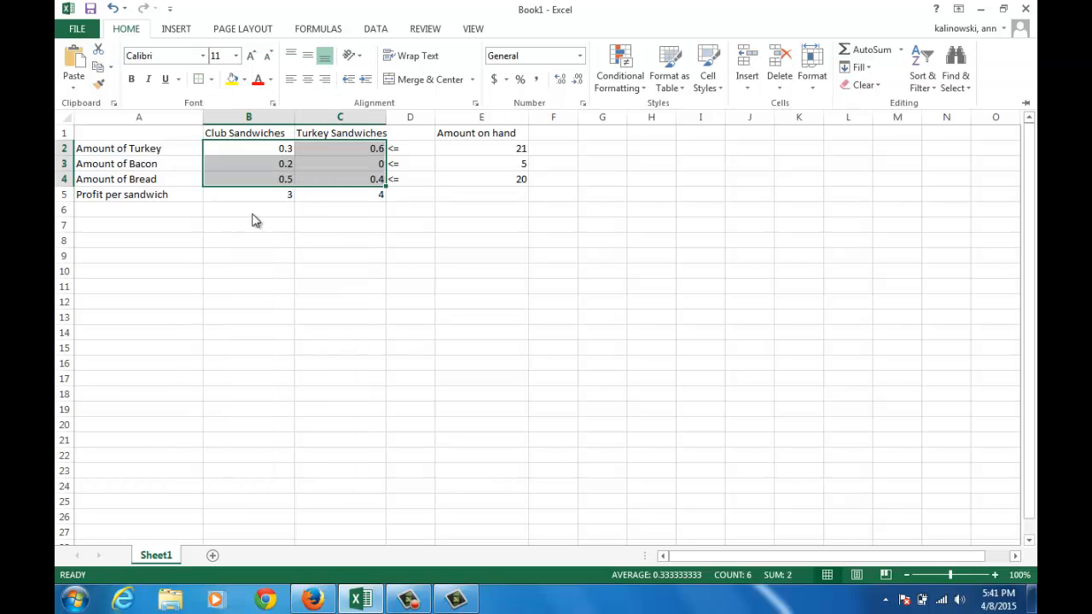
# Step: Apply outside borders around the on-hand amounts in E2:E4
pyautogui.click(479, 149)
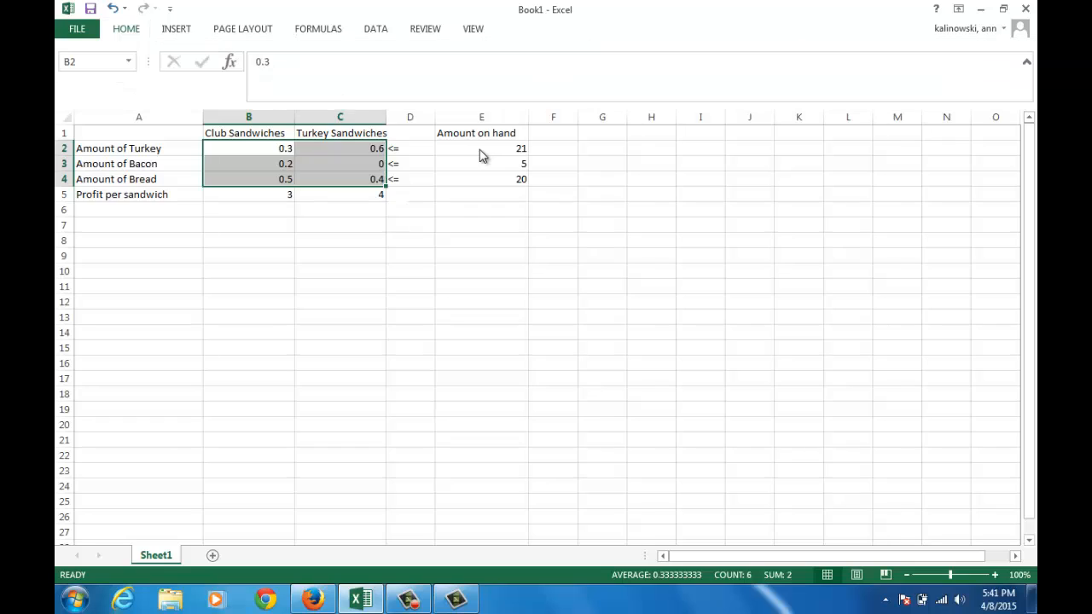
pyautogui.moveTo(479, 150); pyautogui.dragTo(477, 176)
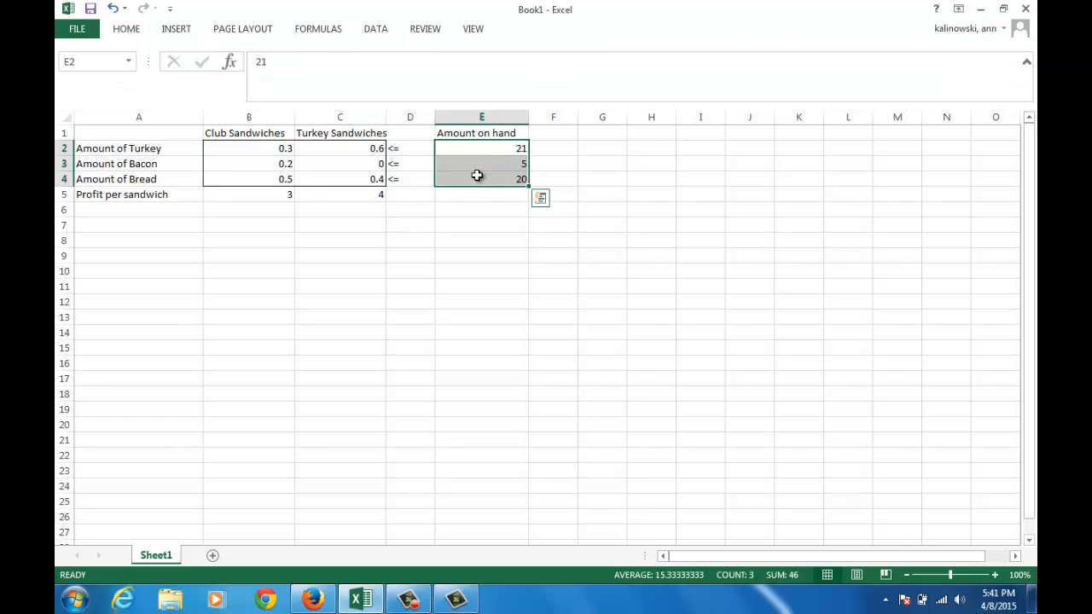
pyautogui.click(456, 181)
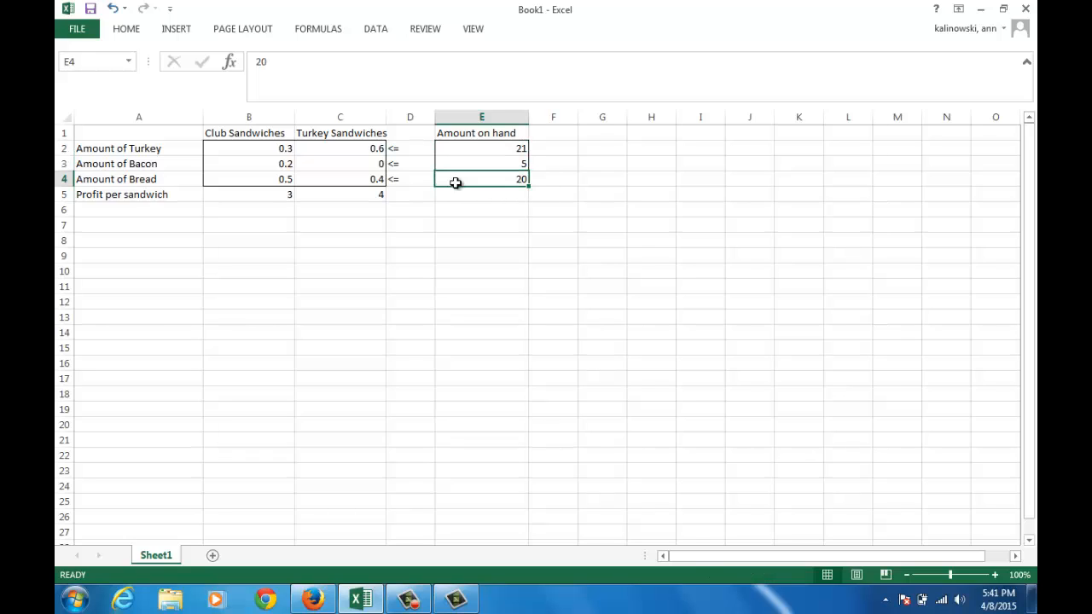
pyautogui.click(444, 196)
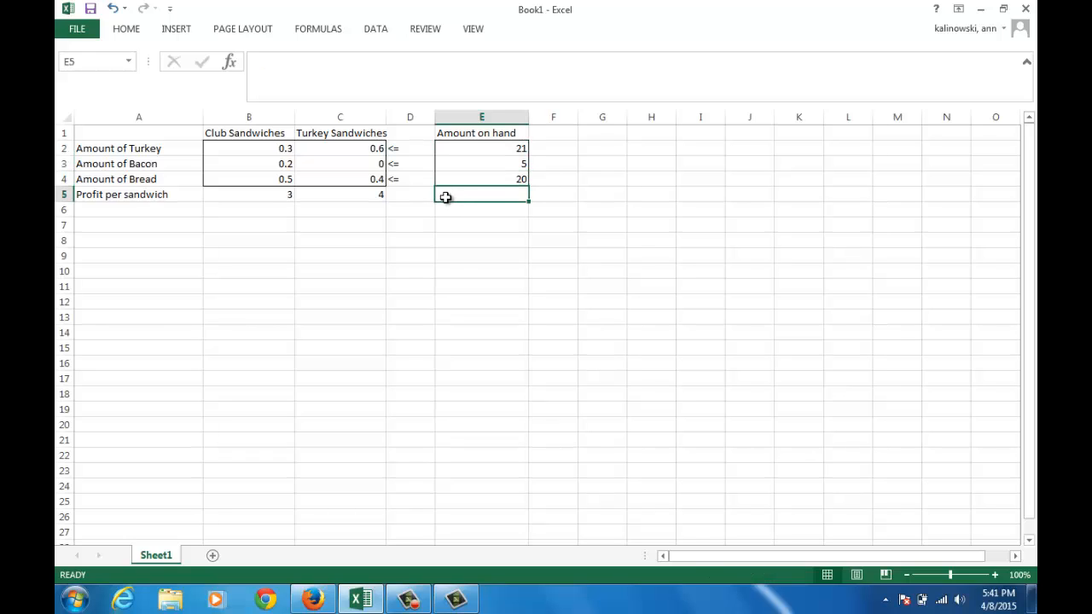
# Step: Dismiss the Windows performance prompt by keeping the current color scheme and not showing the message again
pyautogui.click(323, 258)
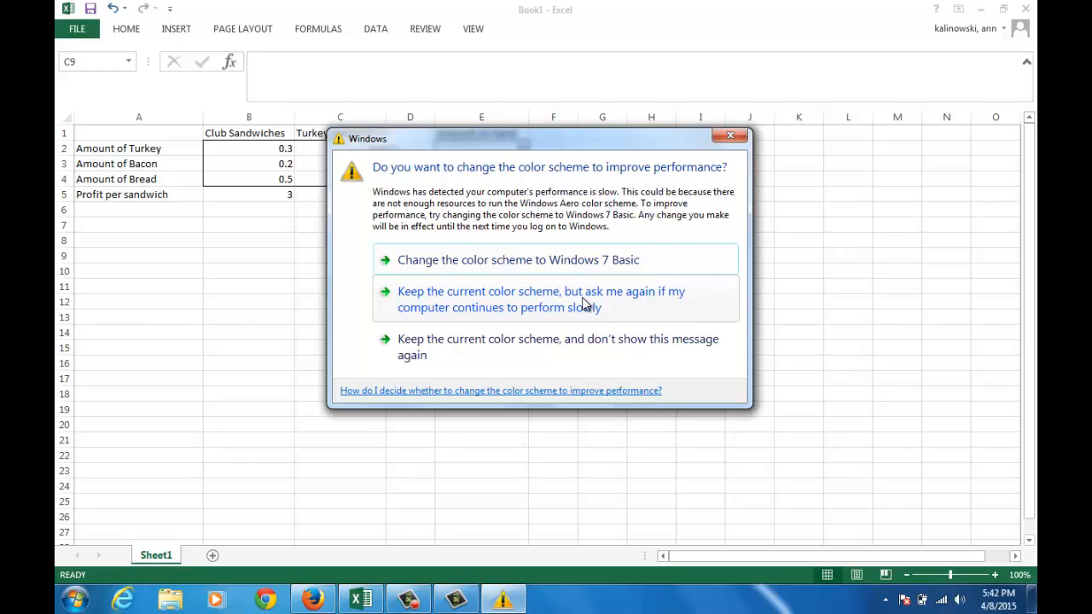
pyautogui.click(578, 340)
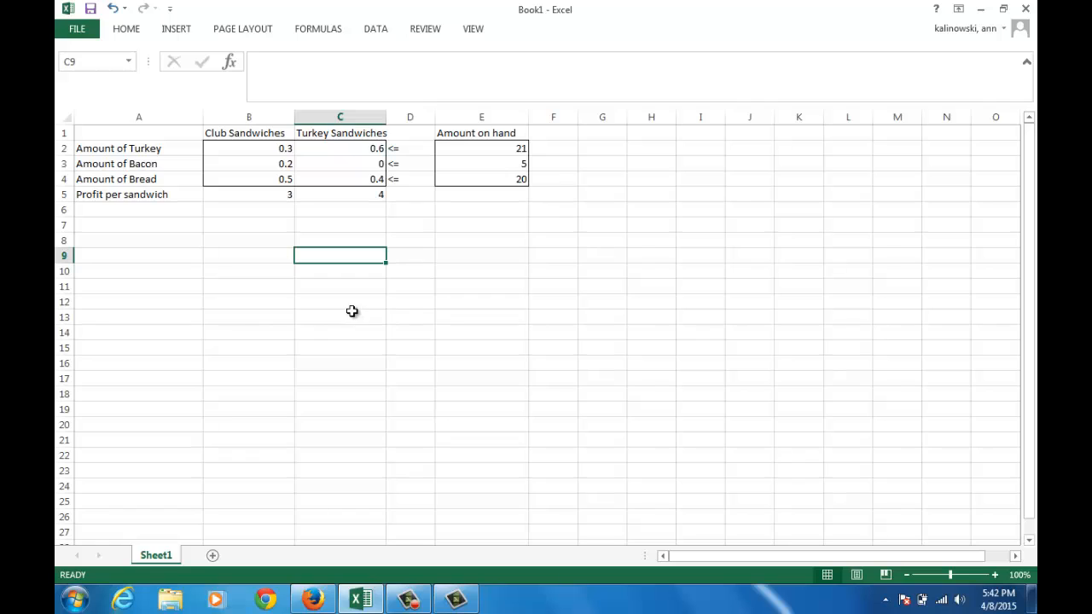
# Step: Enter the section label Model in A9 and the heading Decision Variables in B10
pyautogui.click(154, 264)
pyautogui.write('Model')
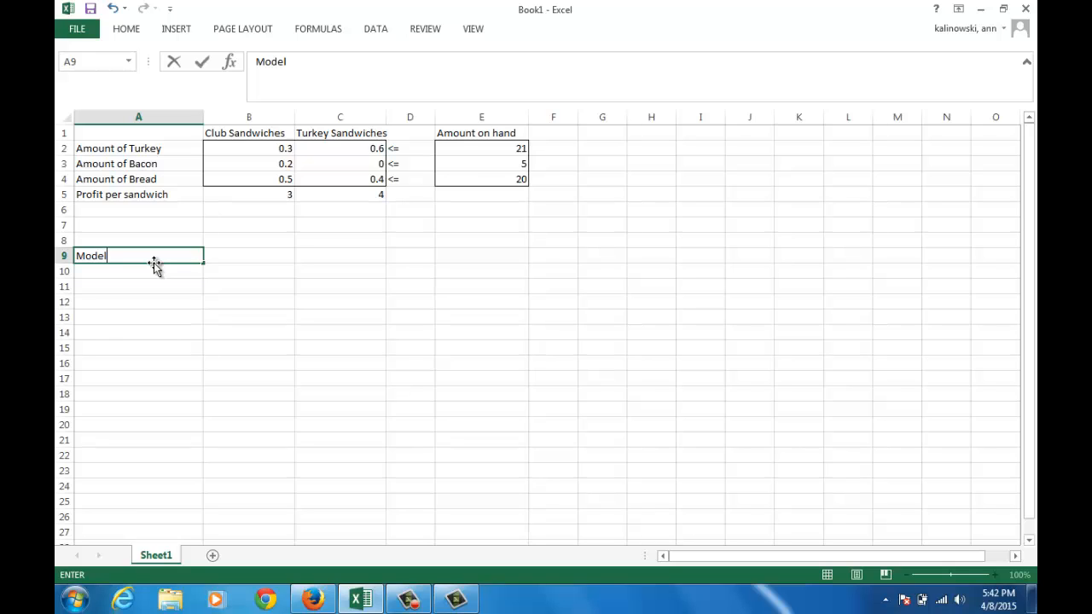
pyautogui.press('Return')
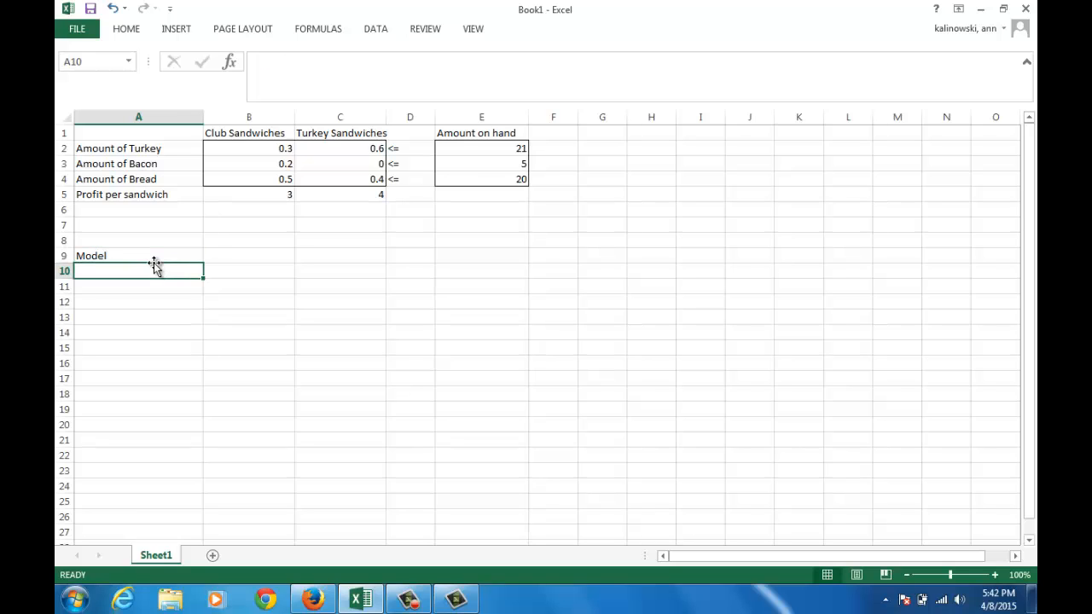
pyautogui.press('Right')
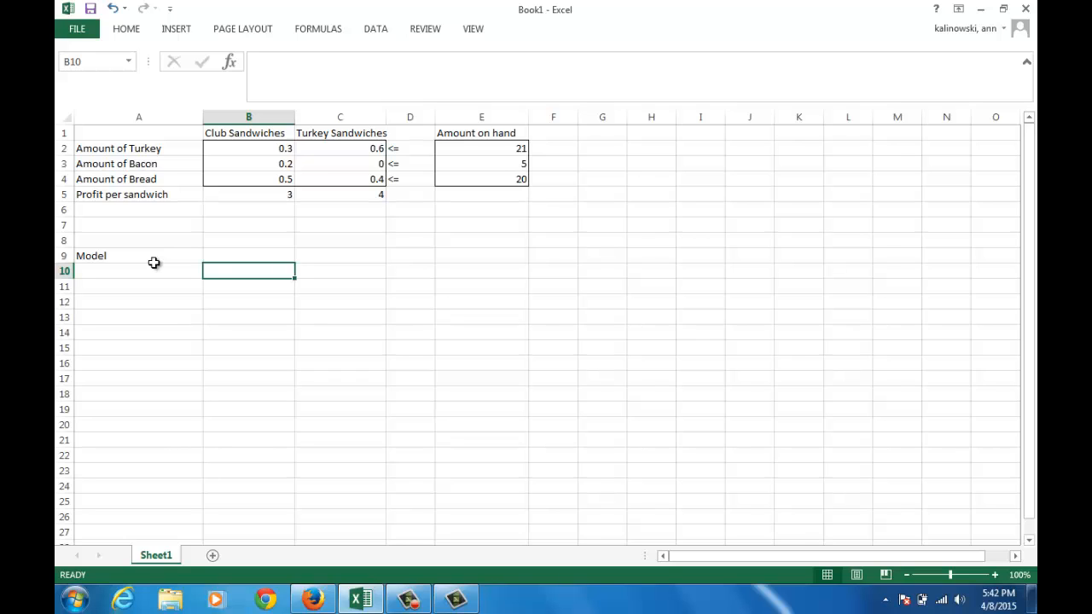
pyautogui.write('Decision')
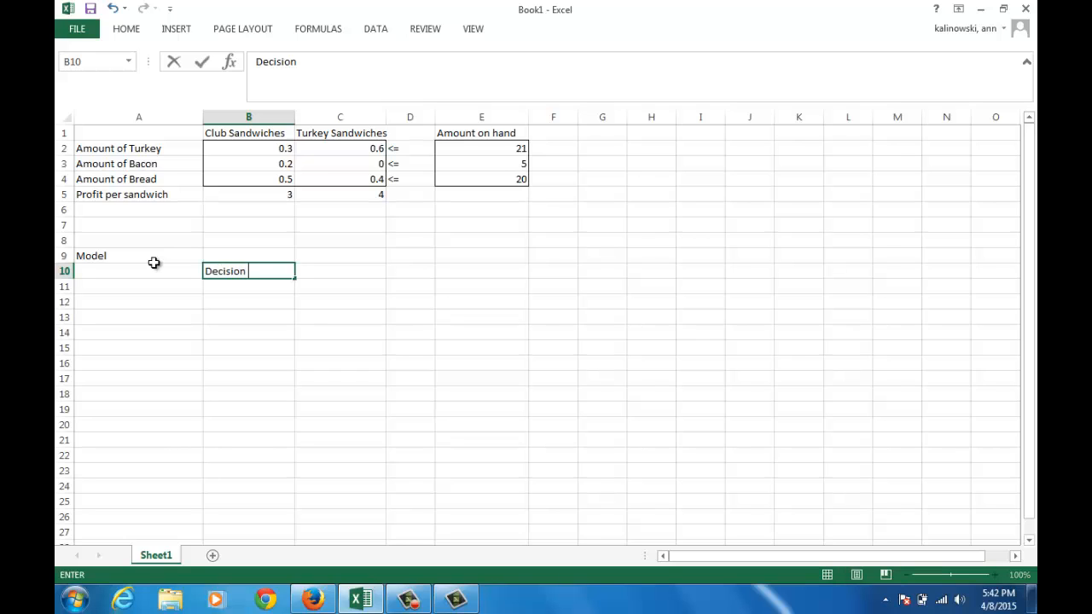
pyautogui.write(' Variables')
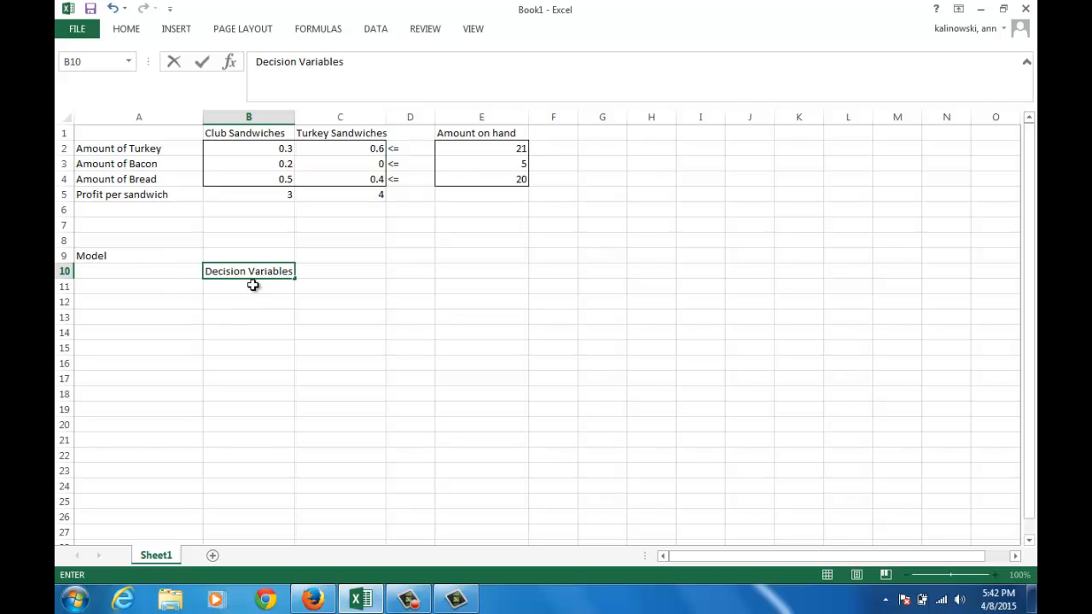
pyautogui.click(253, 285)
# Step: Merge and center the Decision Variables heading across B10:C10
pyautogui.click(254, 273)
pyautogui.moveTo(254, 273); pyautogui.dragTo(298, 271)
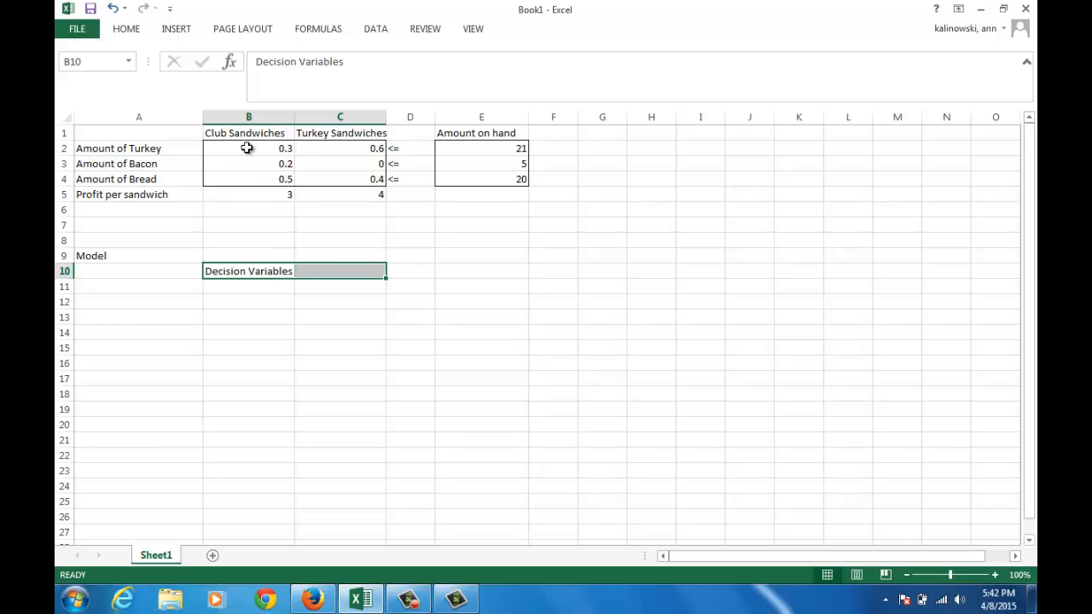
pyautogui.click(126, 30)
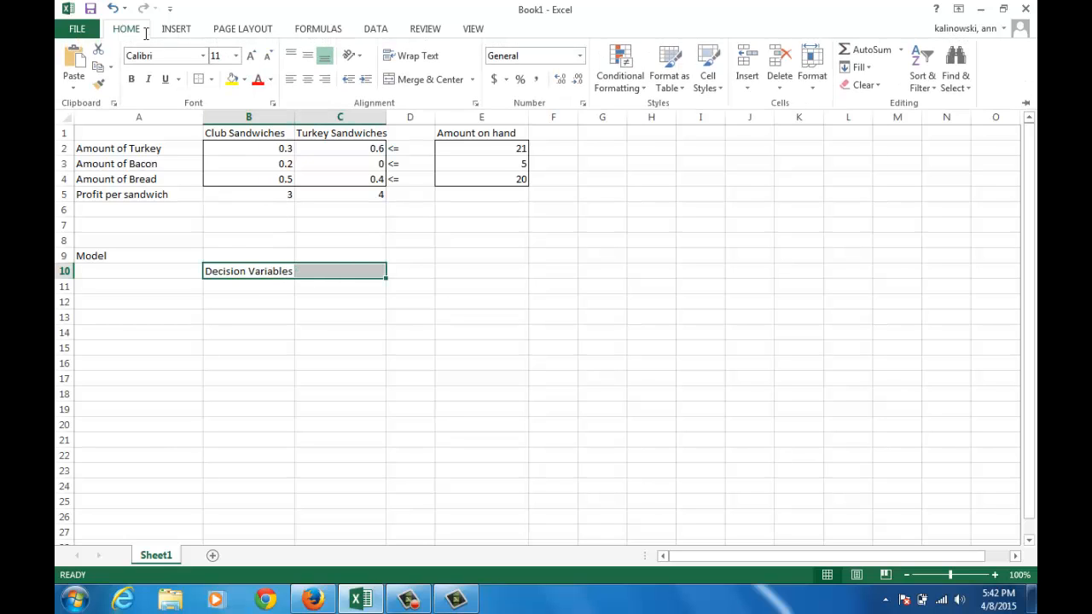
pyautogui.click(391, 79)
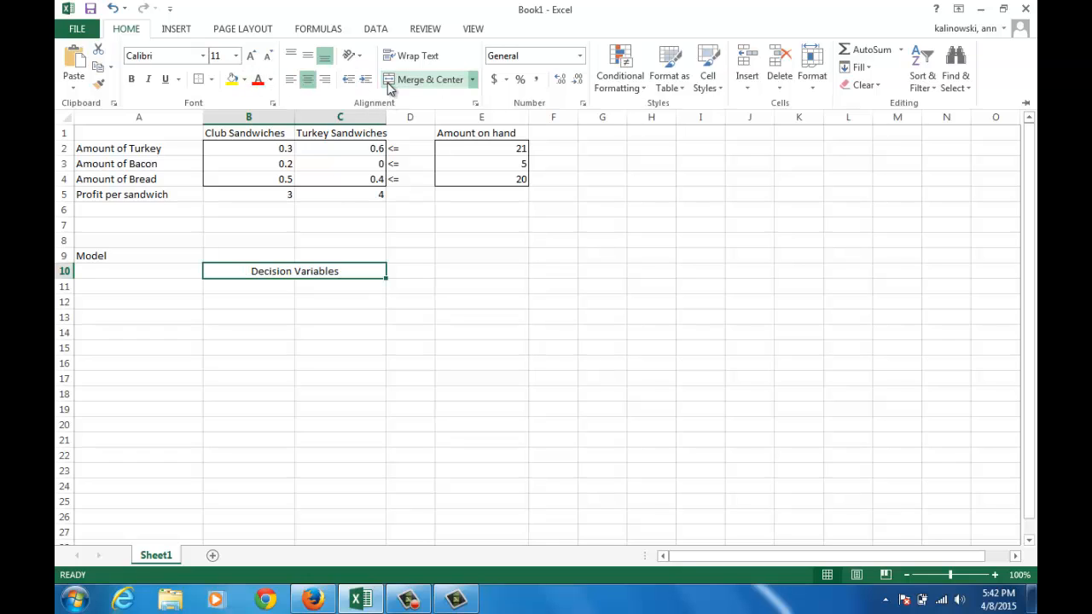
# Step: Enter the column heading Club Sandwiches in B11 under Decision Variables
pyautogui.click(214, 283)
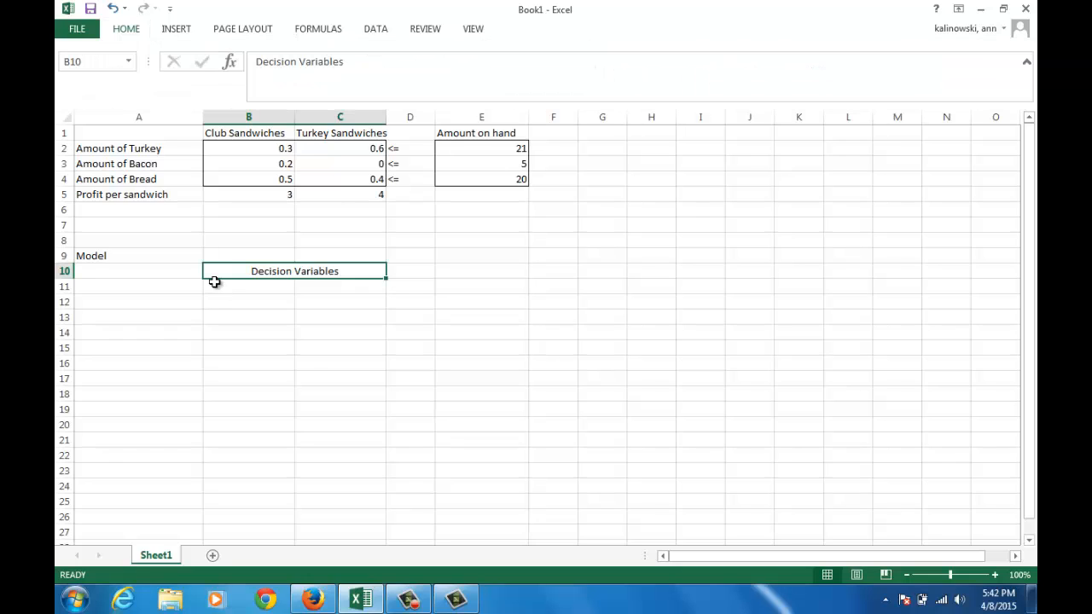
pyautogui.click(215, 284)
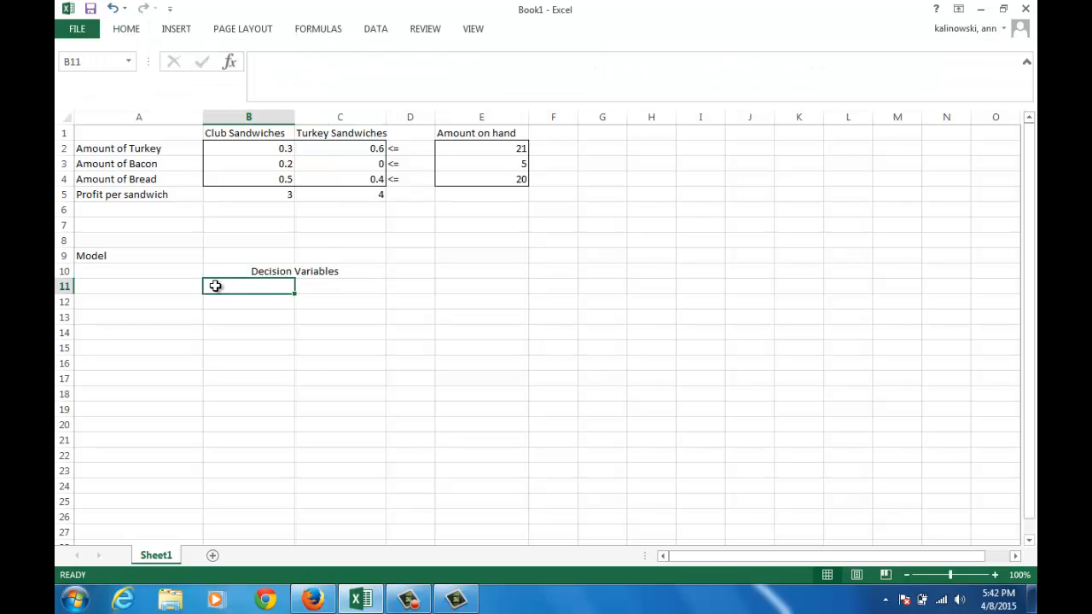
pyautogui.write('Club ')
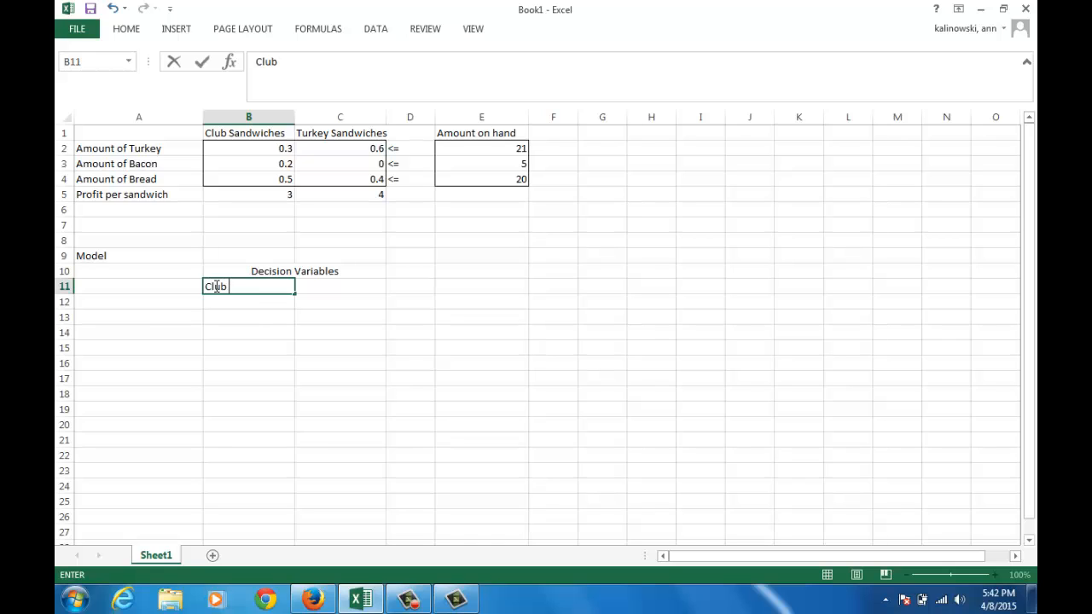
pyautogui.write('Sandiwiches')
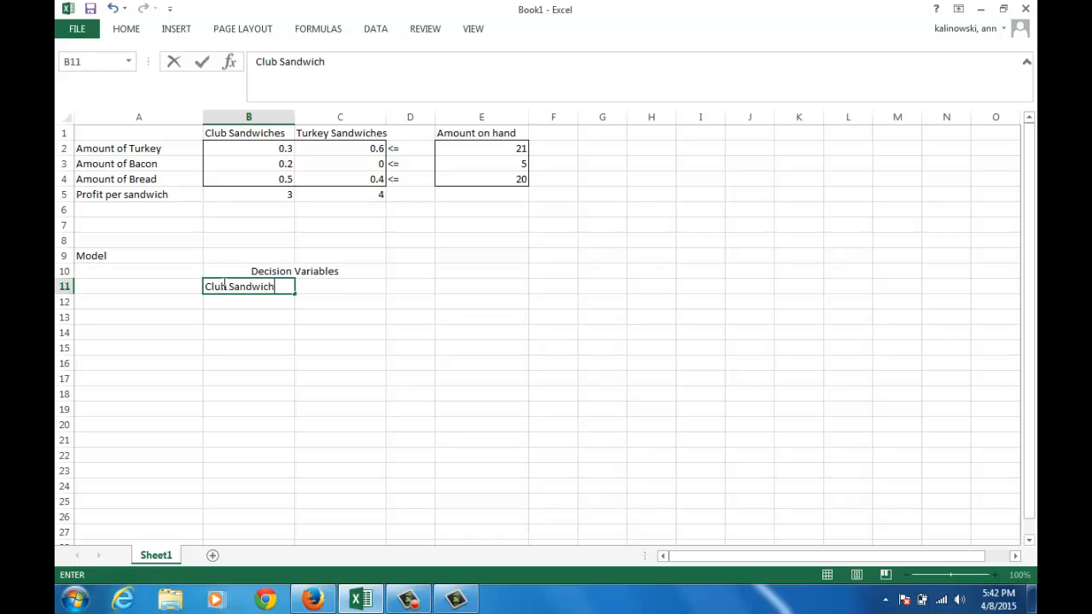
pyautogui.click(222, 284)
pyautogui.press('Tab')
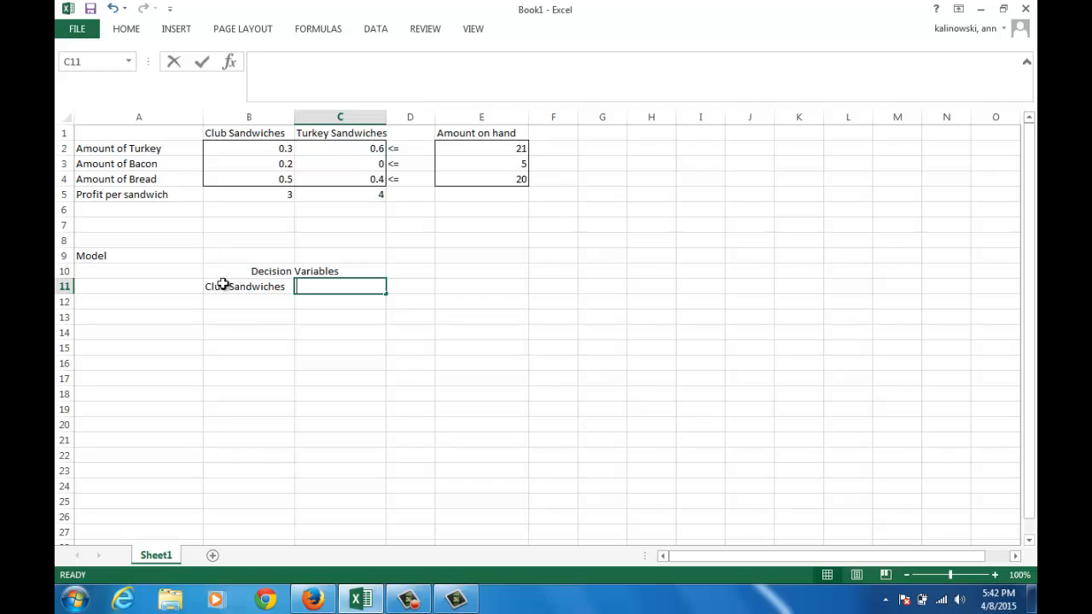
# Step: Enter the column heading Turkey Sandwiches in C11 beside the club heading
pyautogui.write('Ruke')
pyautogui.press('BackSpace')
pyautogui.press('BackSpace')
pyautogui.press('BackSpace')
pyautogui.press('BackSpace')
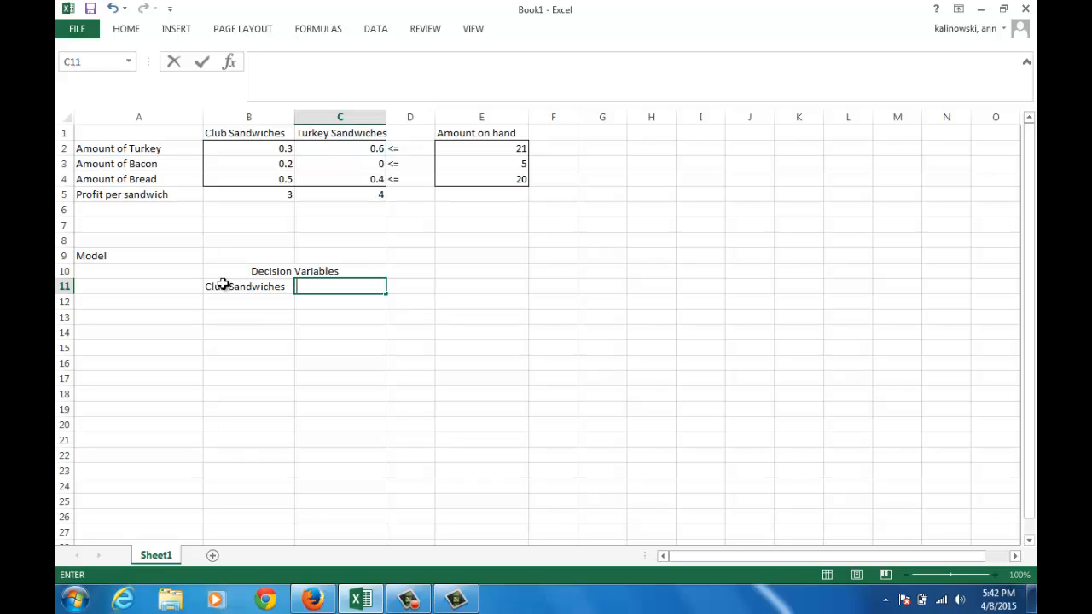
pyautogui.write('Turkey Sandwiche')
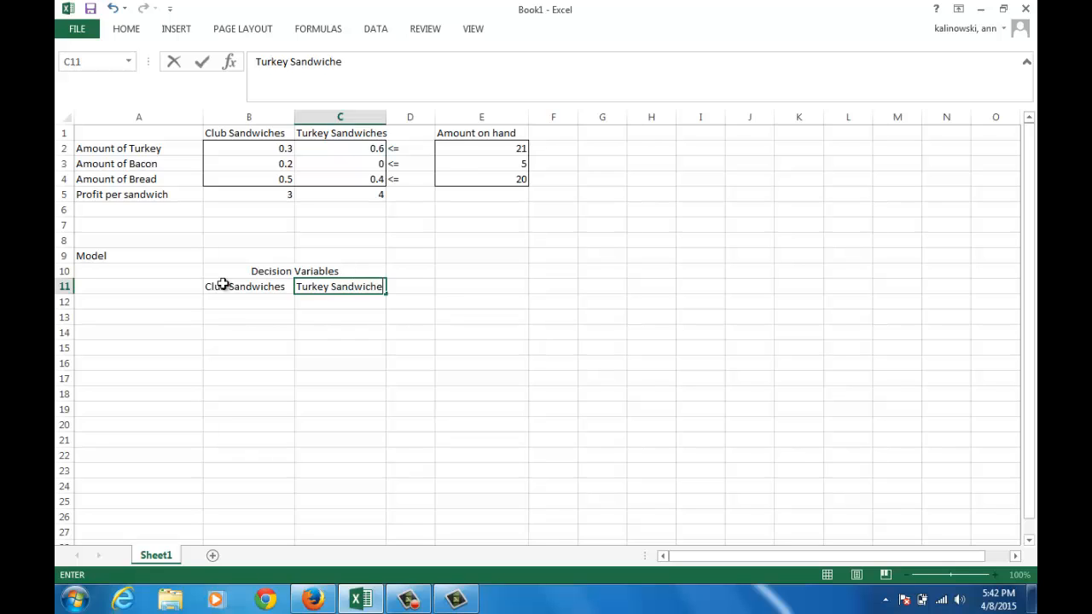
pyautogui.write('s')
pyautogui.press('Return')
# Step: Enter starting values of 0 for club sandwiches in B12 and 0 for turkey sandwiches in C12
pyautogui.press('Left')
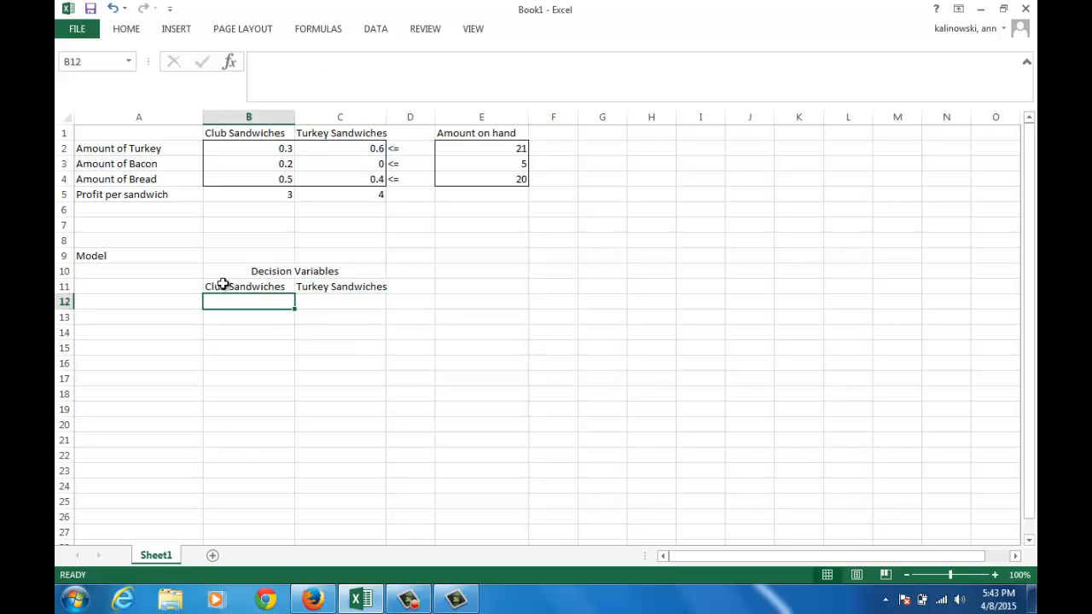
pyautogui.write('0')
pyautogui.press('Tab')
pyautogui.write('0')
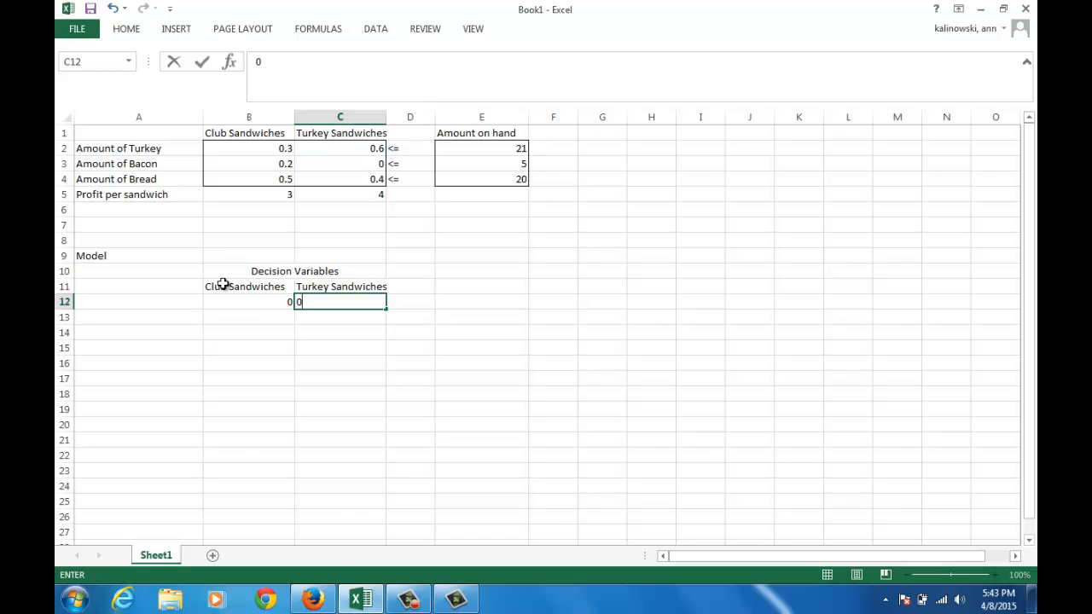
pyautogui.press('Return')
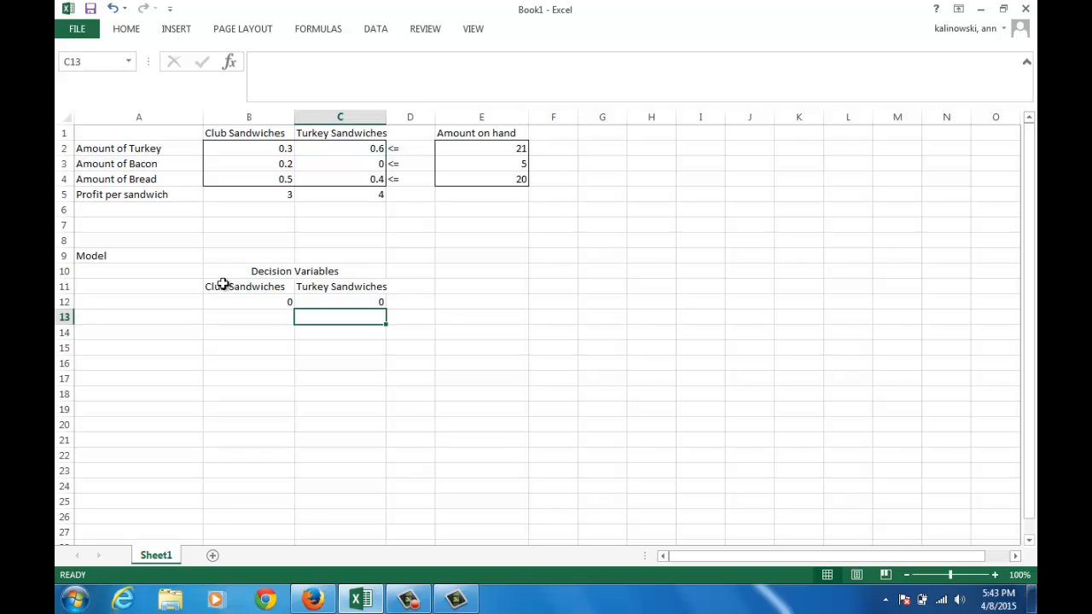
# Step: Enter the row label Amount produced in A12 for the decision variable values
pyautogui.press('Up')
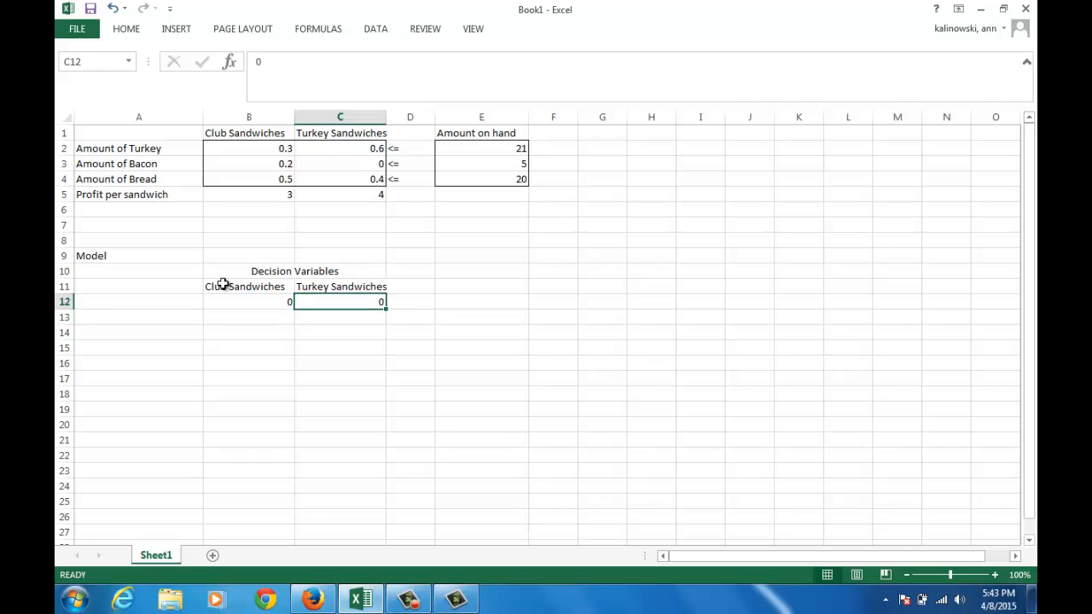
pyautogui.press('Left')
pyautogui.press('Right')
pyautogui.press('Left')
pyautogui.press('Left')
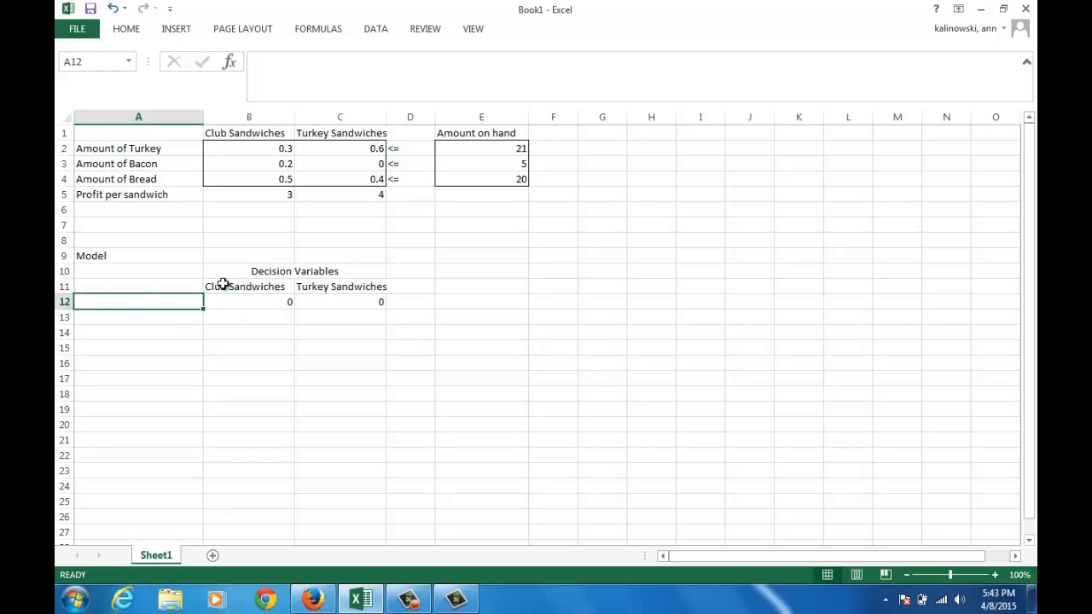
pyautogui.write('A')
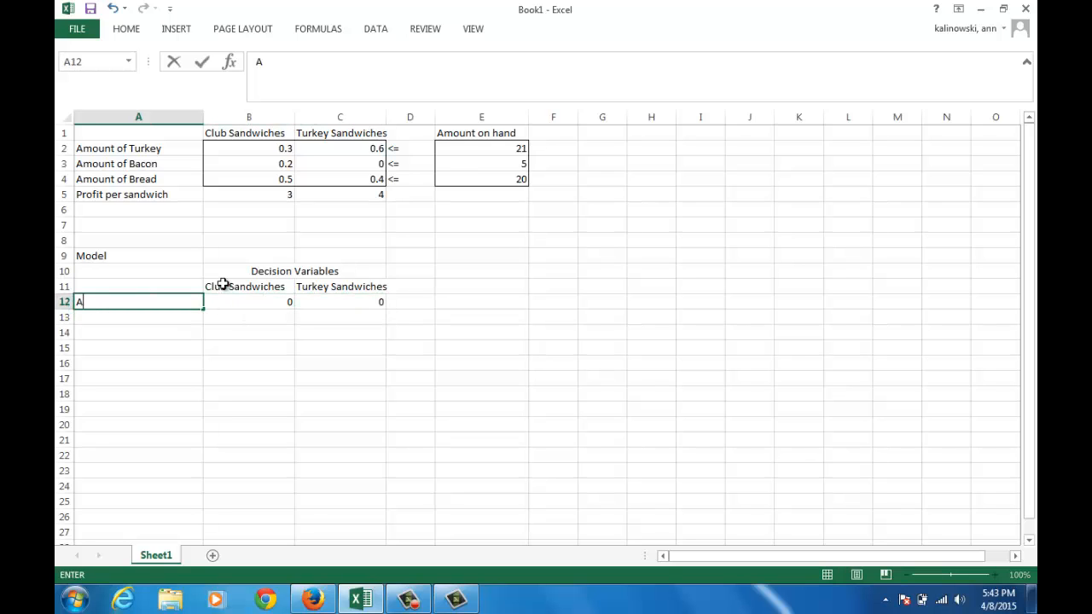
pyautogui.write('mount produced')
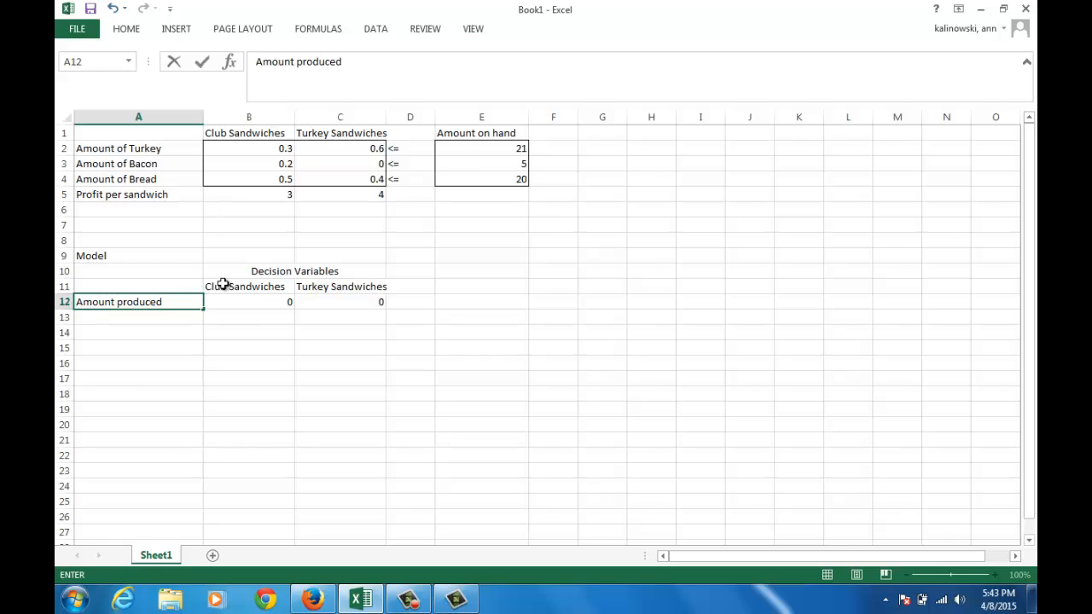
pyautogui.press('Return')
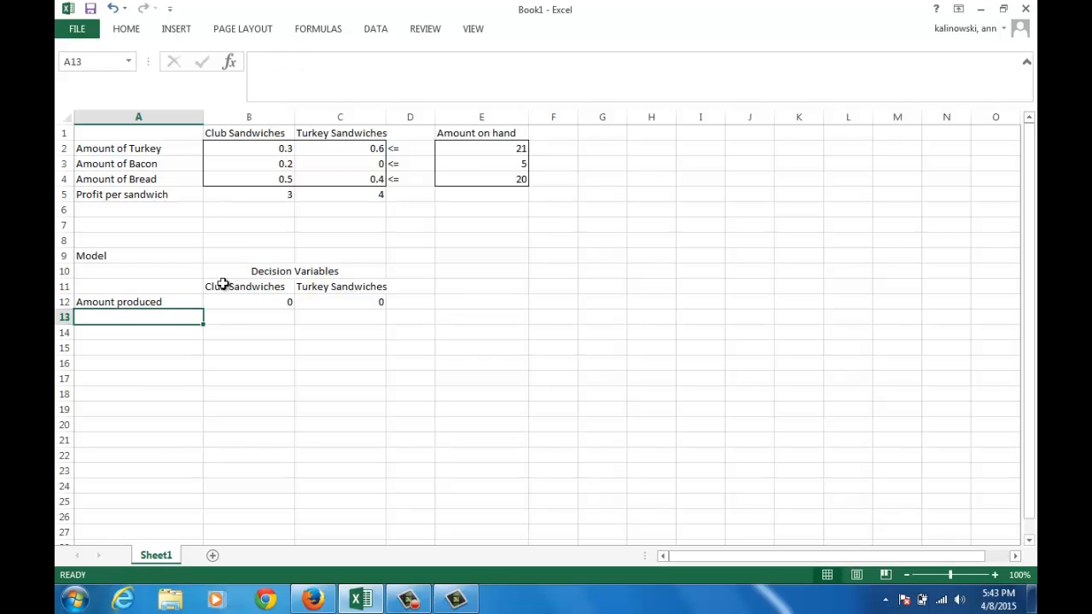
pyautogui.press('Up')
pyautogui.press('Right')
pyautogui.press('Right')
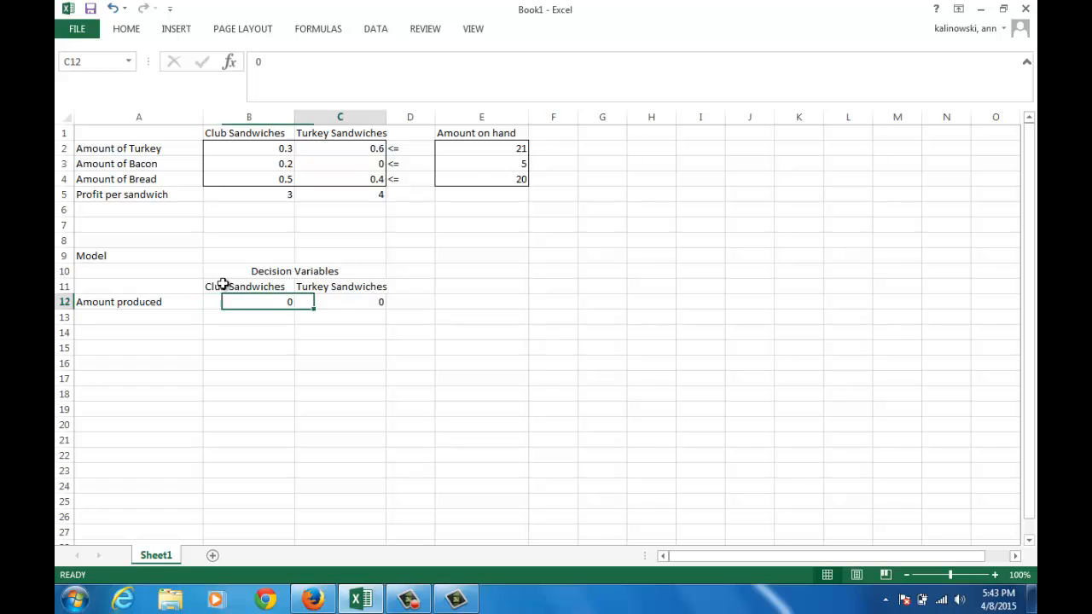
pyautogui.press('Left')
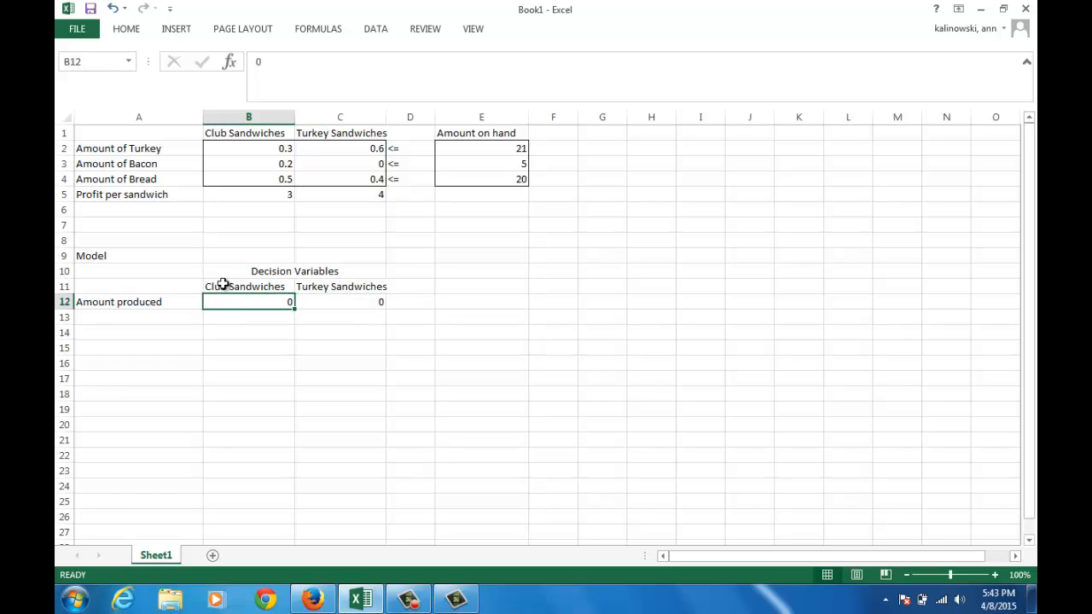
pyautogui.press('Right')
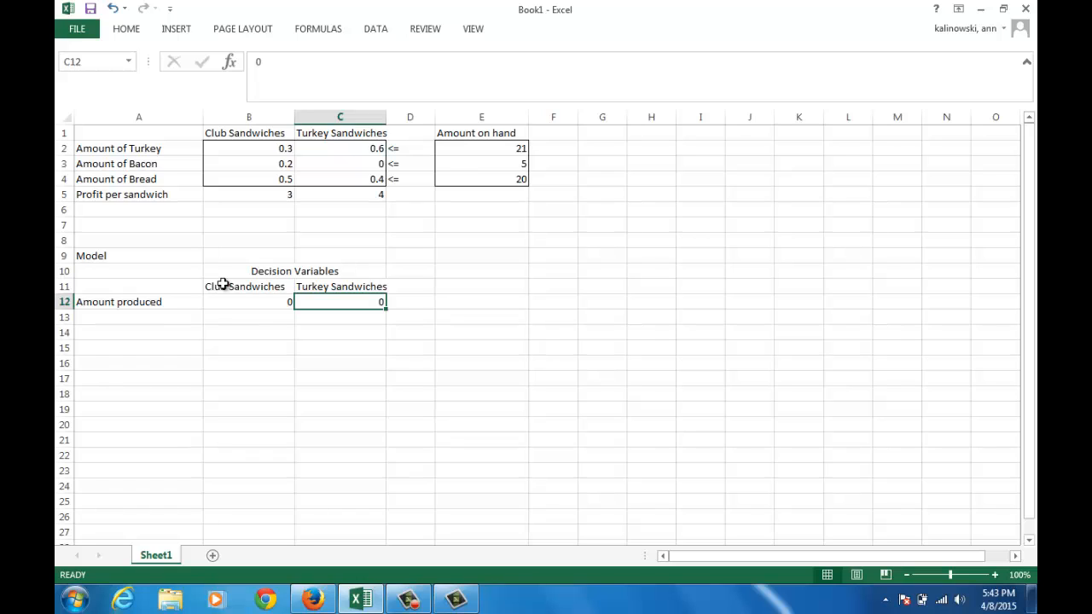
# Step: Enter the row label Maximize in A14, two rows below Amount produced
pyautogui.press('Left')
pyautogui.press('Down')
pyautogui.press('Down')
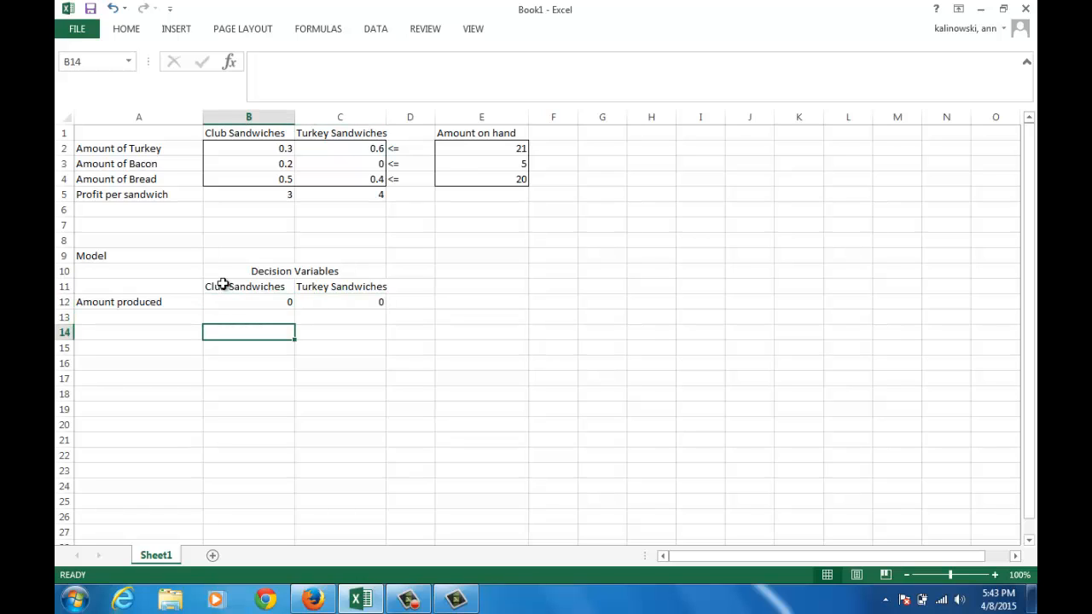
pyautogui.press('Left')
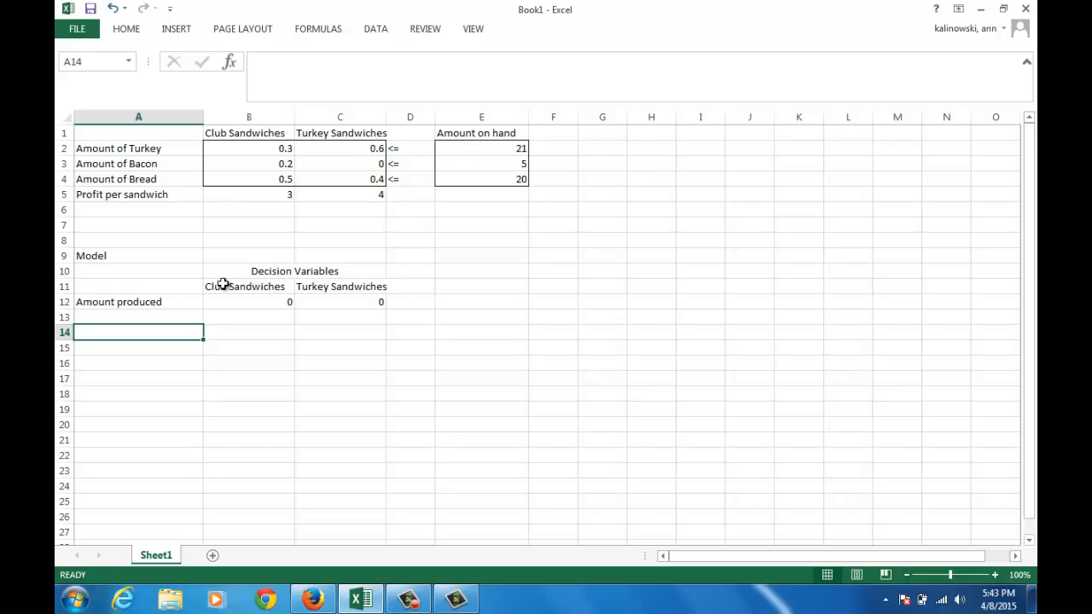
pyautogui.write('Maximize')
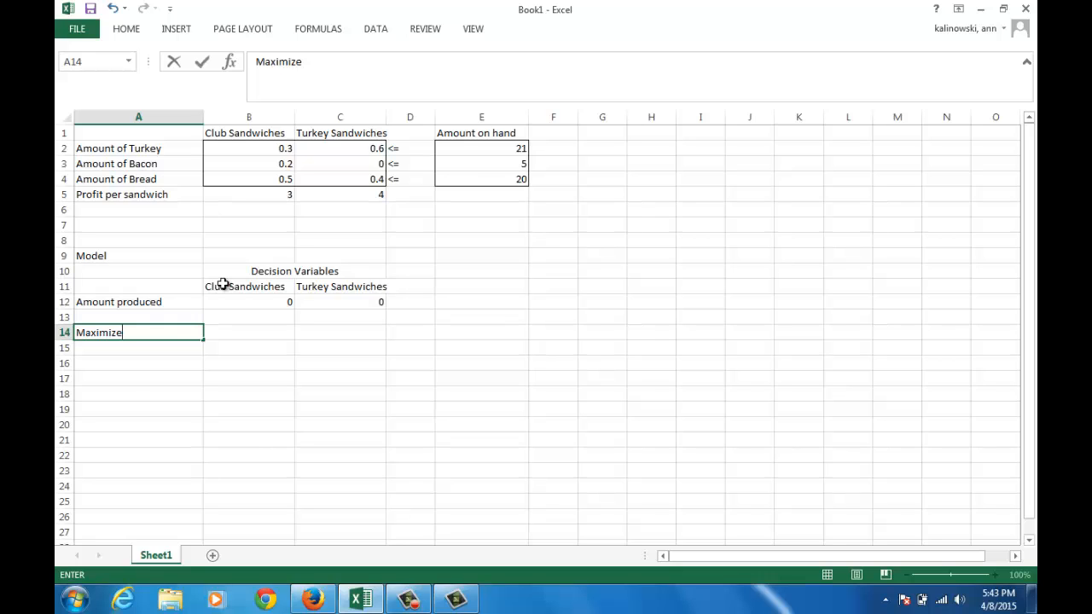
pyautogui.press('Up')
# Step: Enter the objective formula =SUMPRODUCT(B5:C5,B12:C12) in B14, multiplying the profits per sandwich by the amounts produced
pyautogui.press('Down')
pyautogui.press('Right')
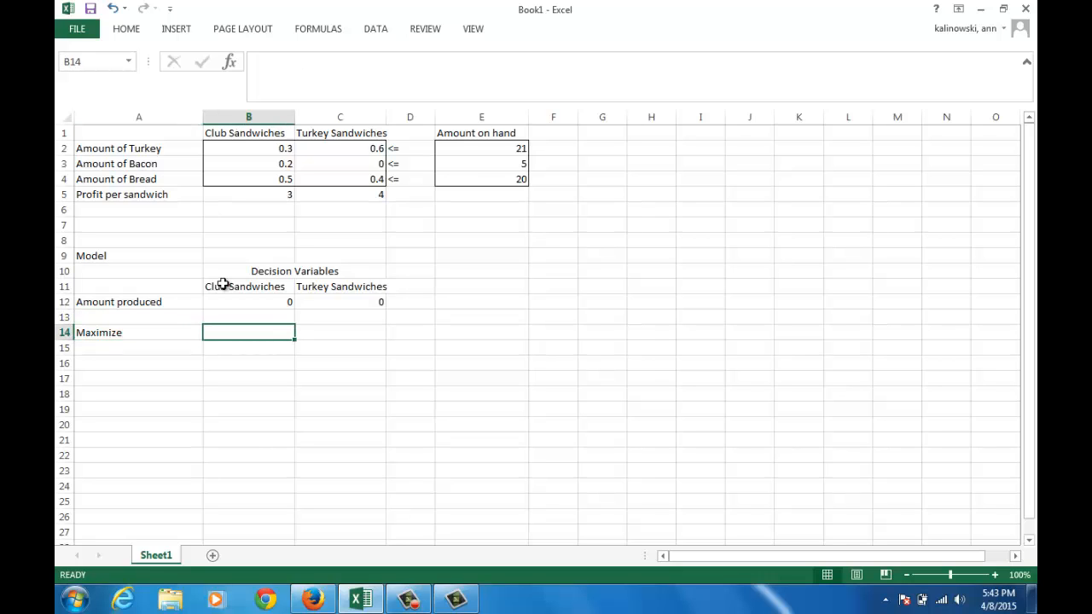
pyautogui.write('=')
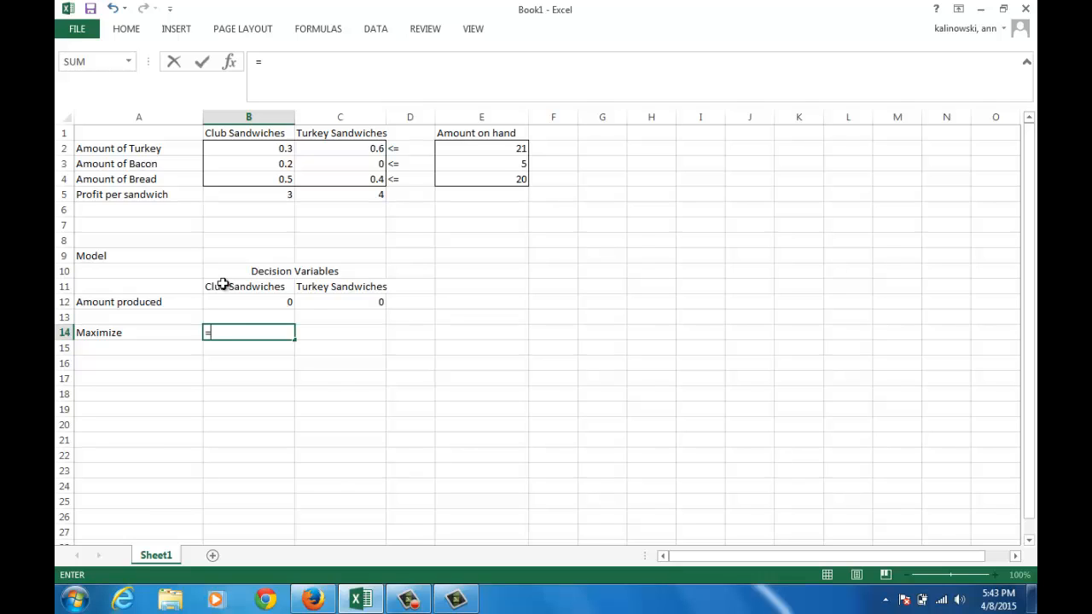
pyautogui.write('sumproduct')
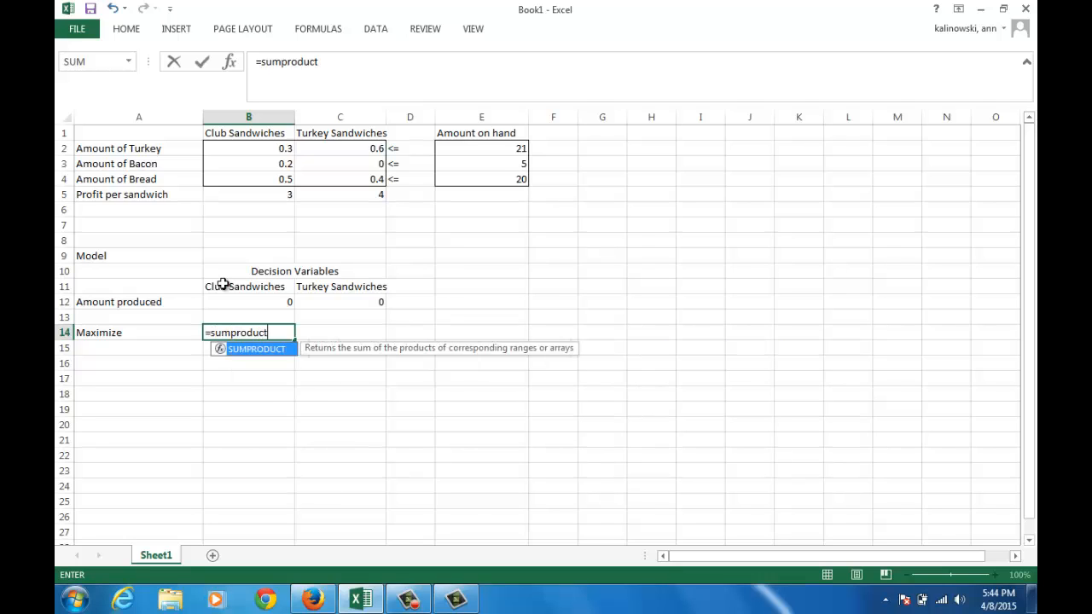
pyautogui.write('(')
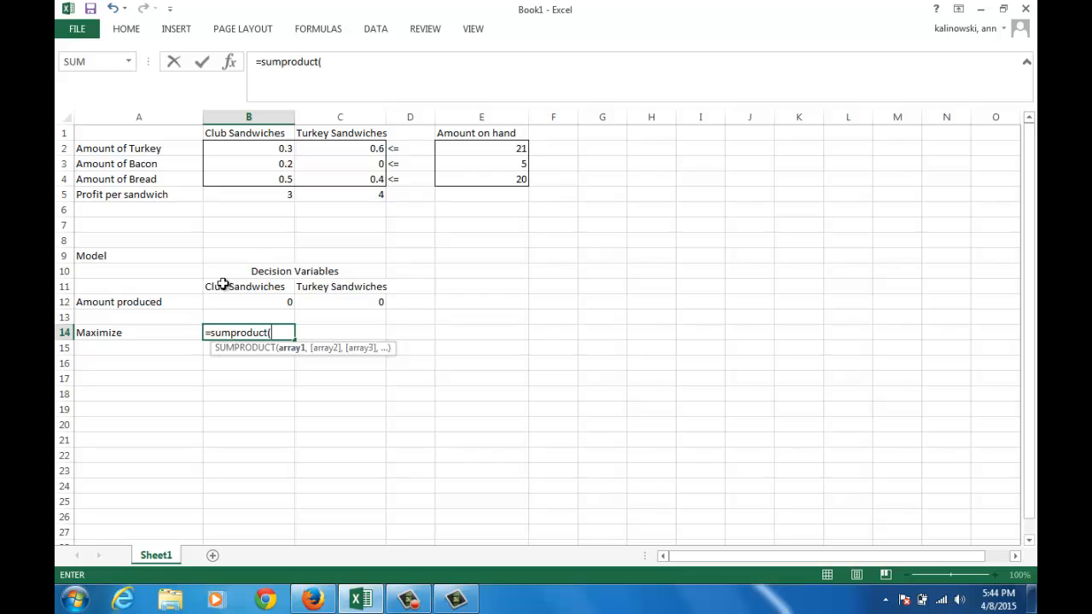
pyautogui.click(239, 197)
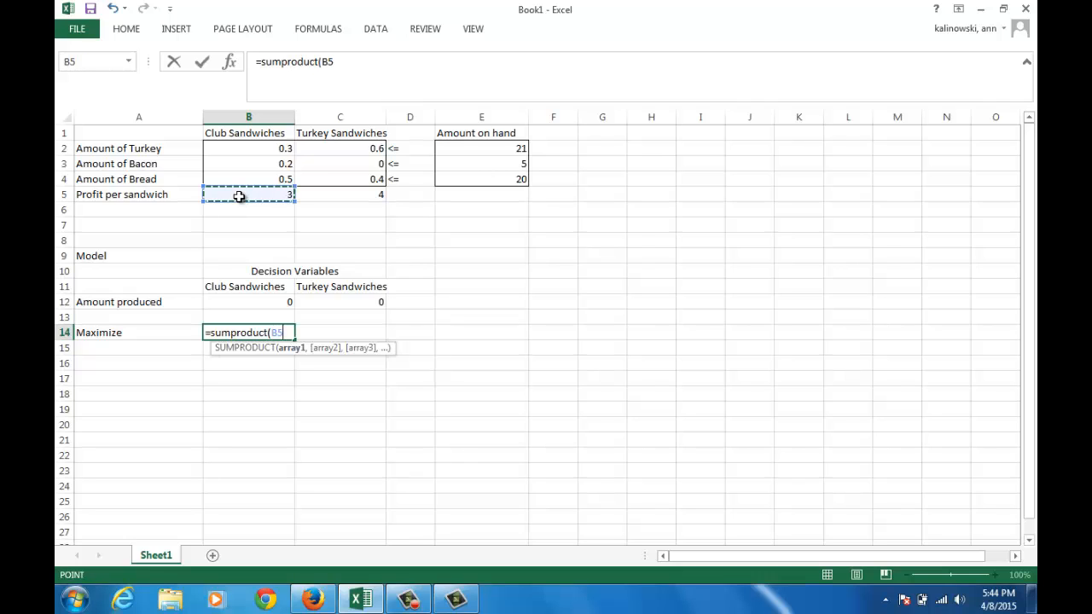
pyautogui.moveTo(271, 198); pyautogui.dragTo(309, 197)
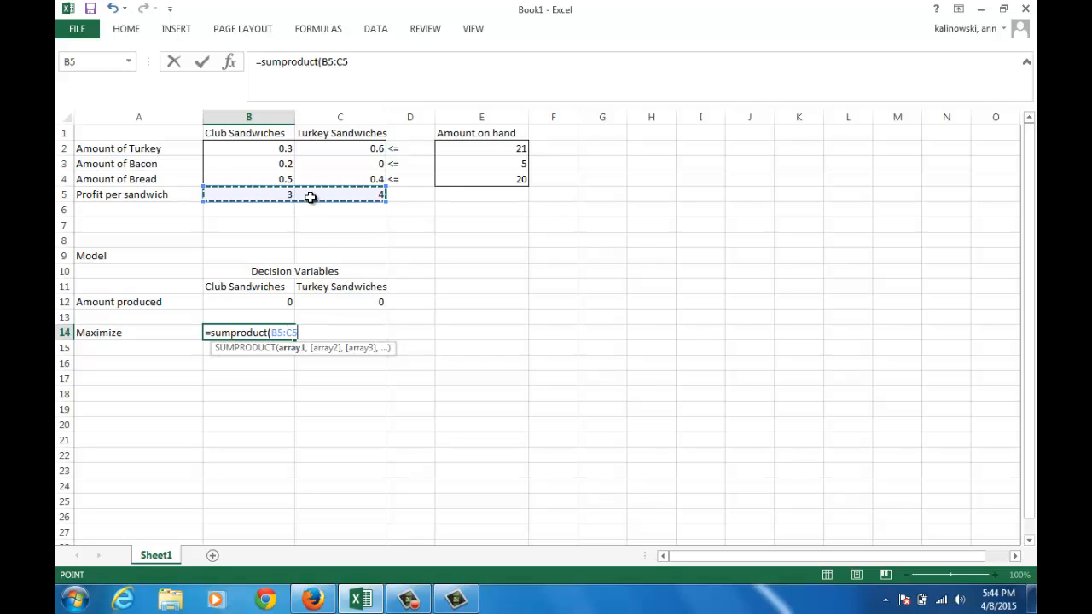
pyautogui.write(',')
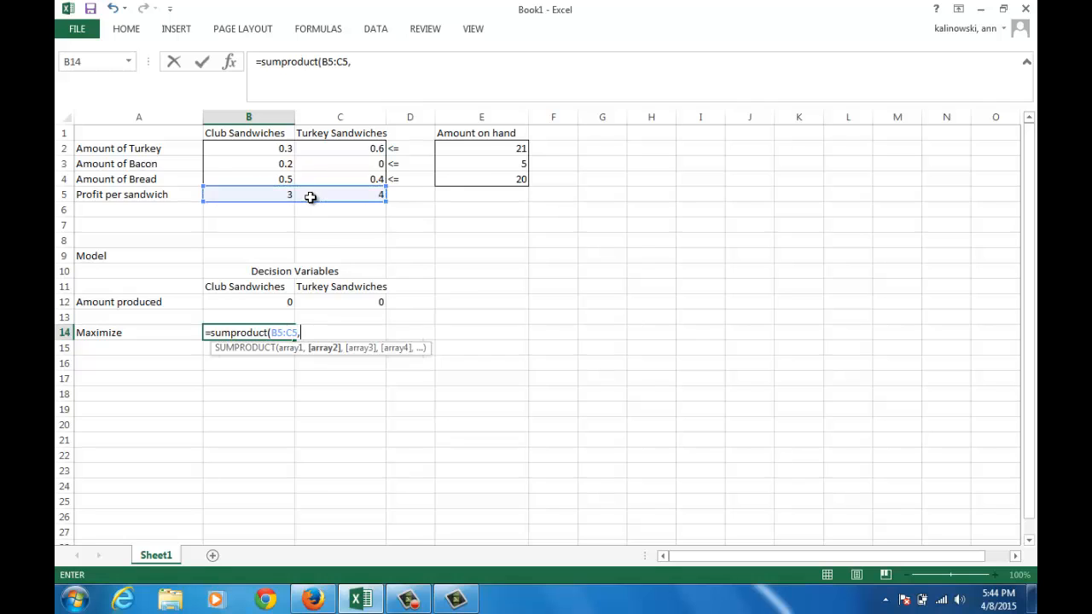
pyautogui.click(287, 302)
pyautogui.moveTo(299, 301); pyautogui.dragTo(347, 300)
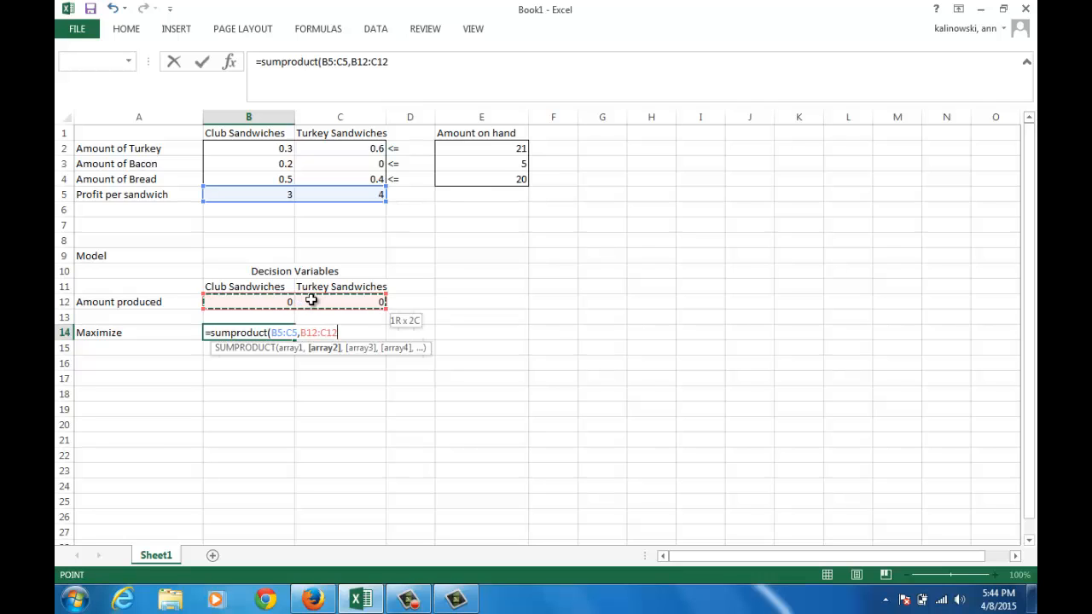
pyautogui.write(')')
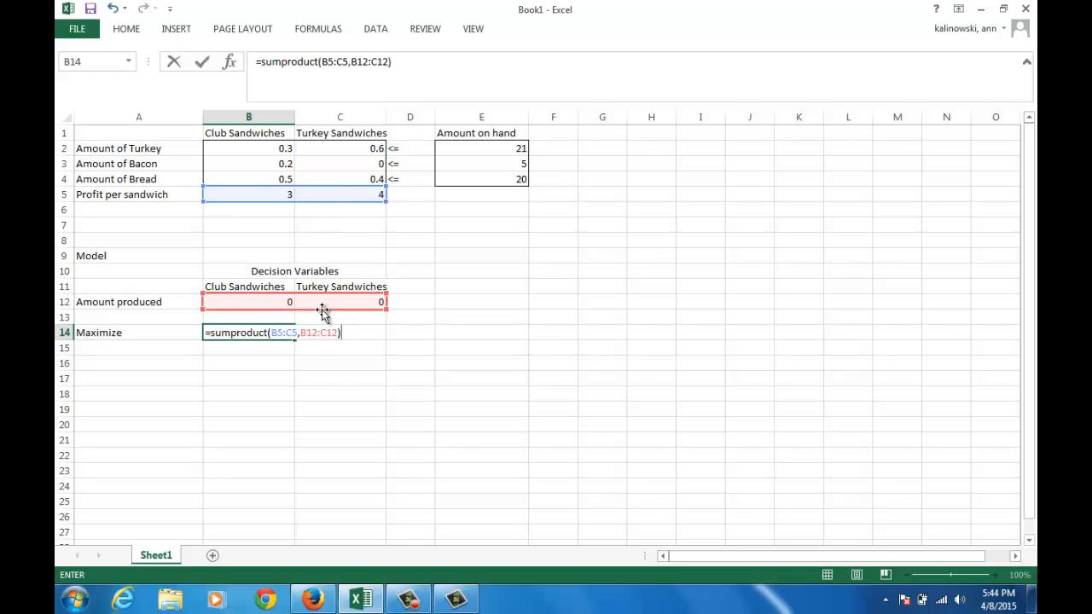
pyautogui.press('Return')
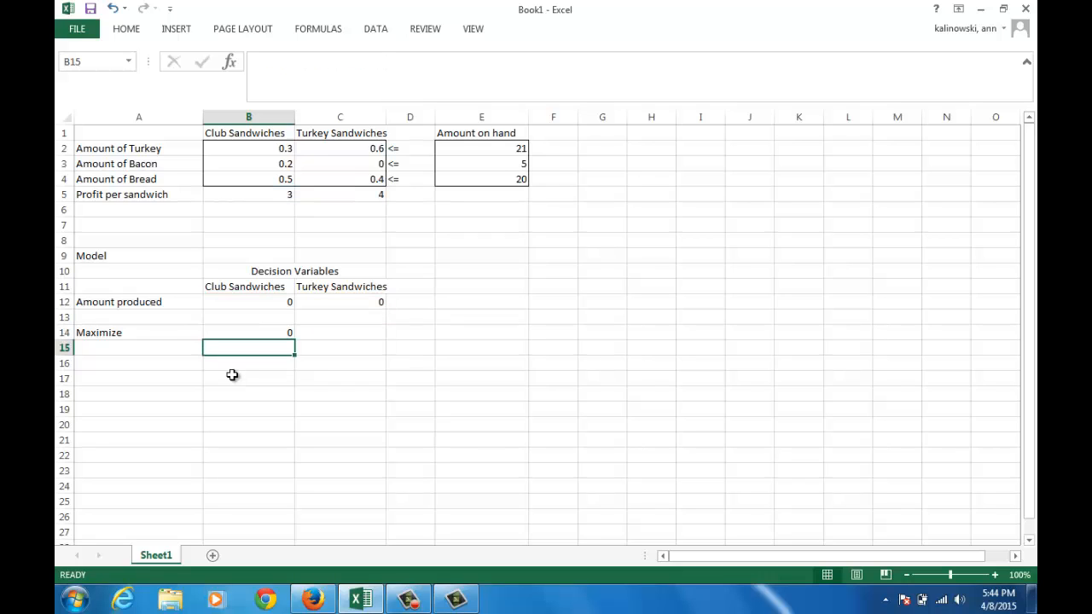
# Step: Enter the constraint table headings Constraint in A16 and Amount Used (LHS) in B16
pyautogui.click(162, 365)
pyautogui.write('Constraint')
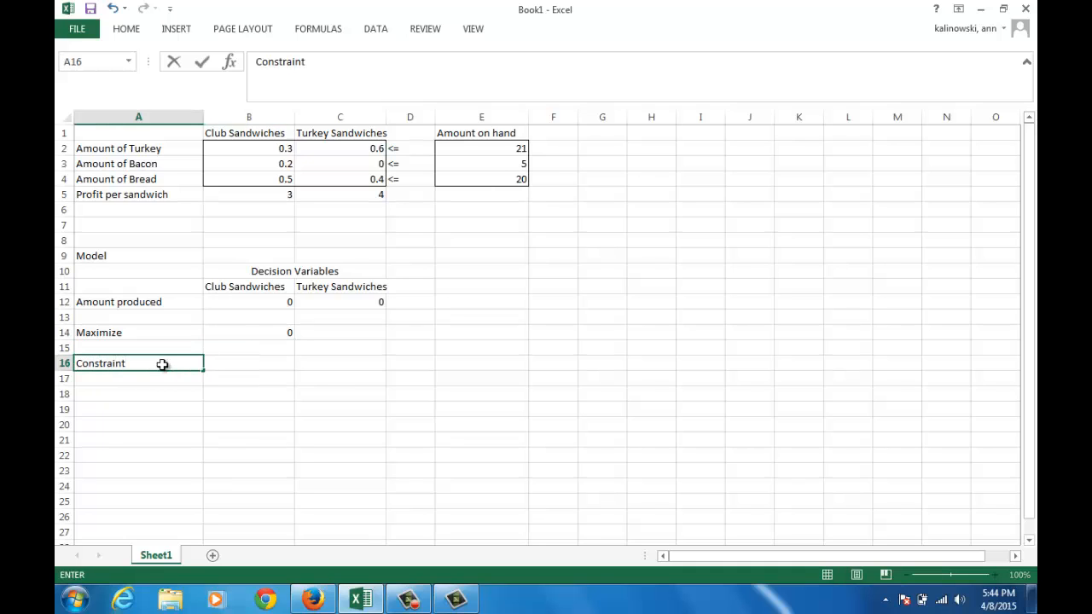
pyautogui.press('Tab')
pyautogui.write('Amount')
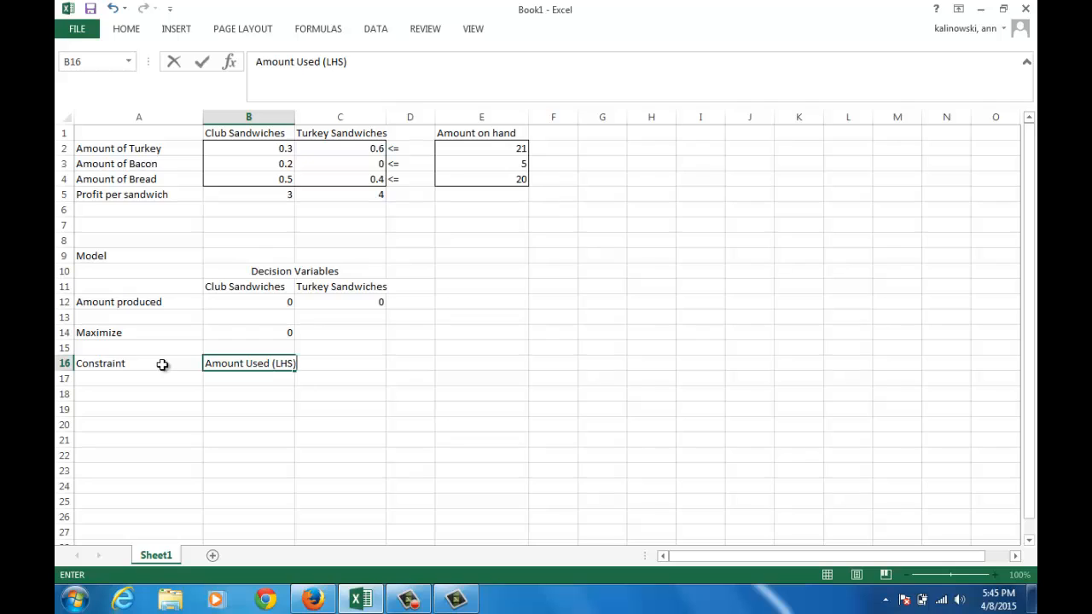
pyautogui.press('Tab')
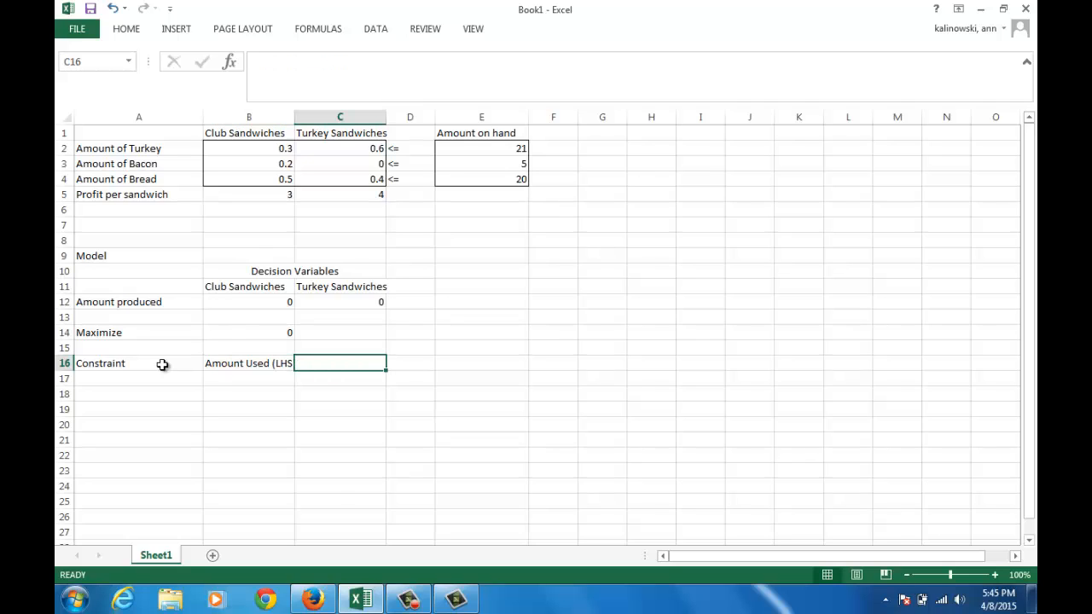
# Step: Enter the heading Amount Available (RHS) in D16, leaving C16 empty
pyautogui.press('Tab')
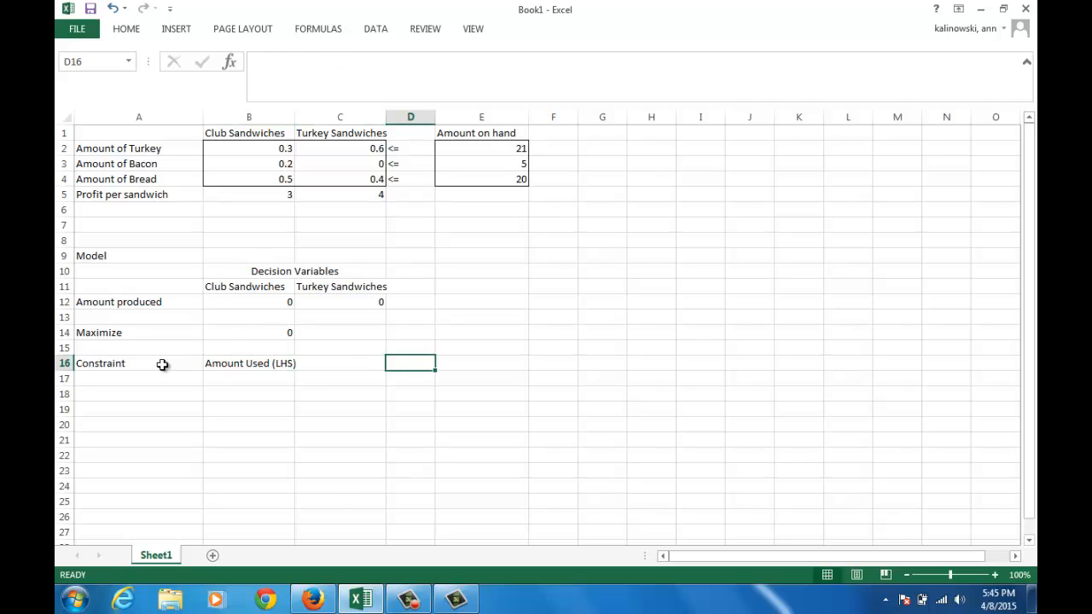
pyautogui.write('Amount A')
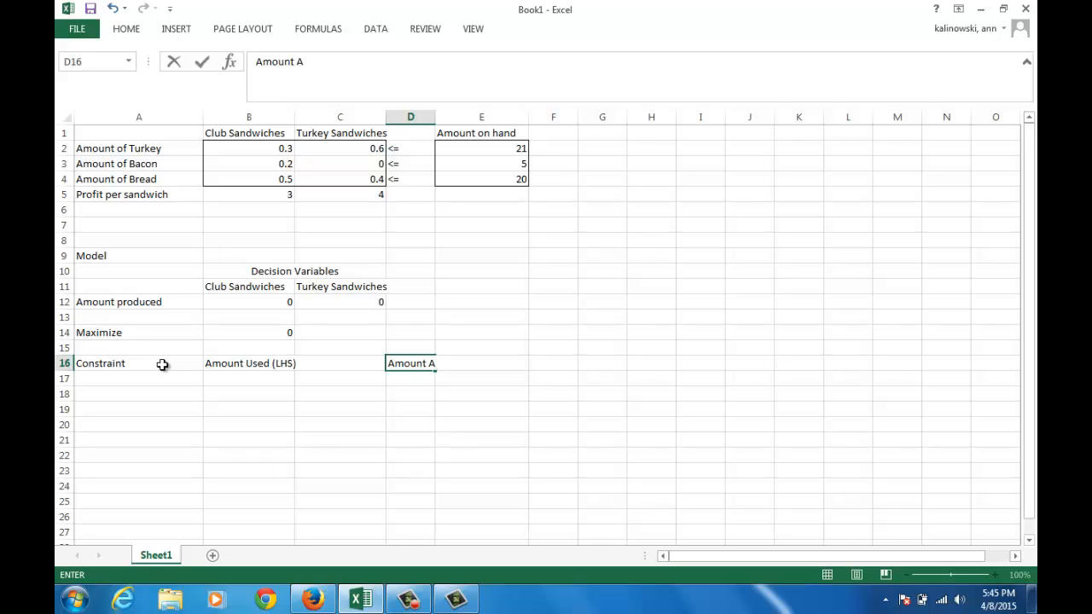
pyautogui.write('vailable (R')
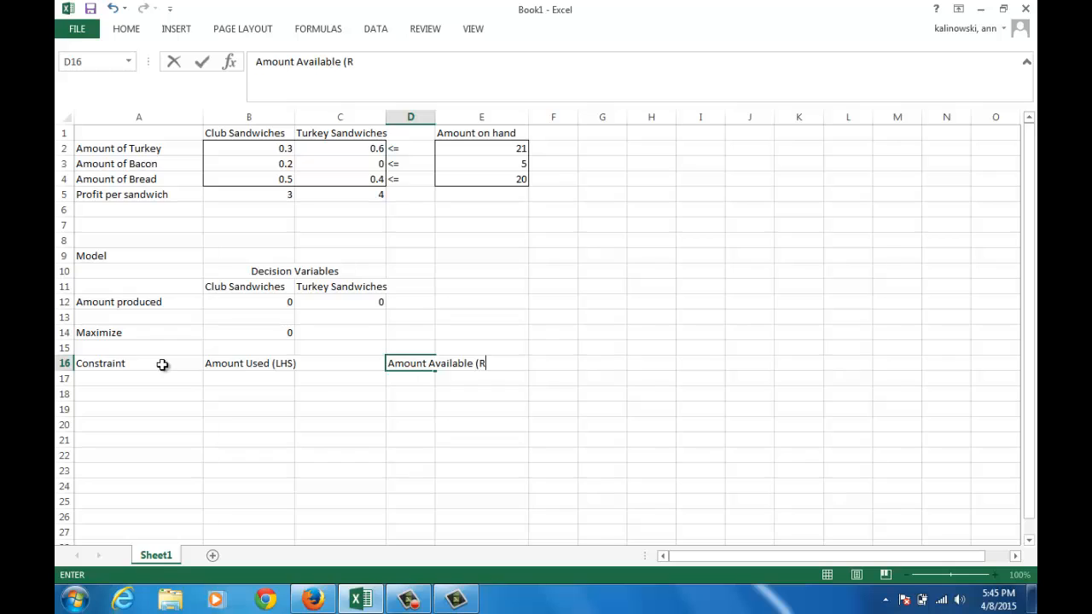
pyautogui.write('HS')
pyautogui.press('Return')
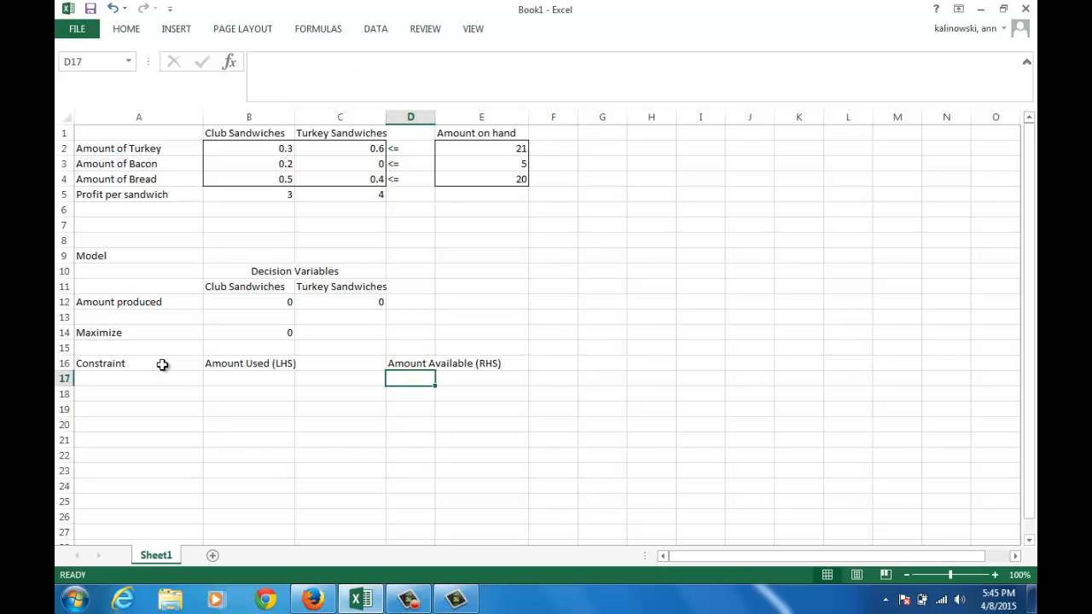
# Step: Link A17 to the turkey label with =A2 and fill the formula down to A19 for the bacon and bread constraints
pyautogui.press('Left')
pyautogui.press('Left')
pyautogui.press('Left')
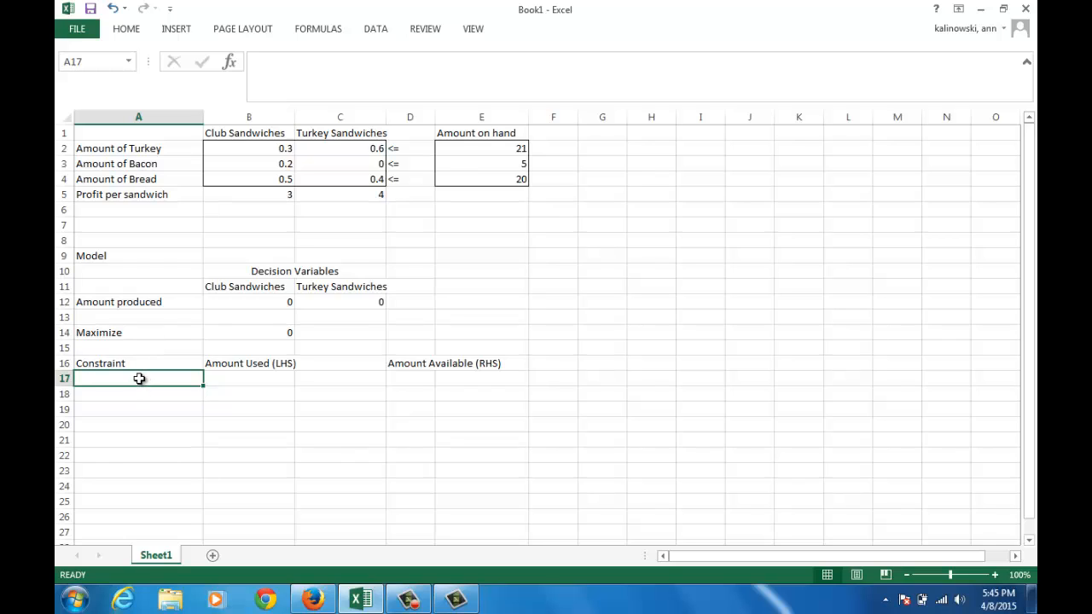
pyautogui.write('=')
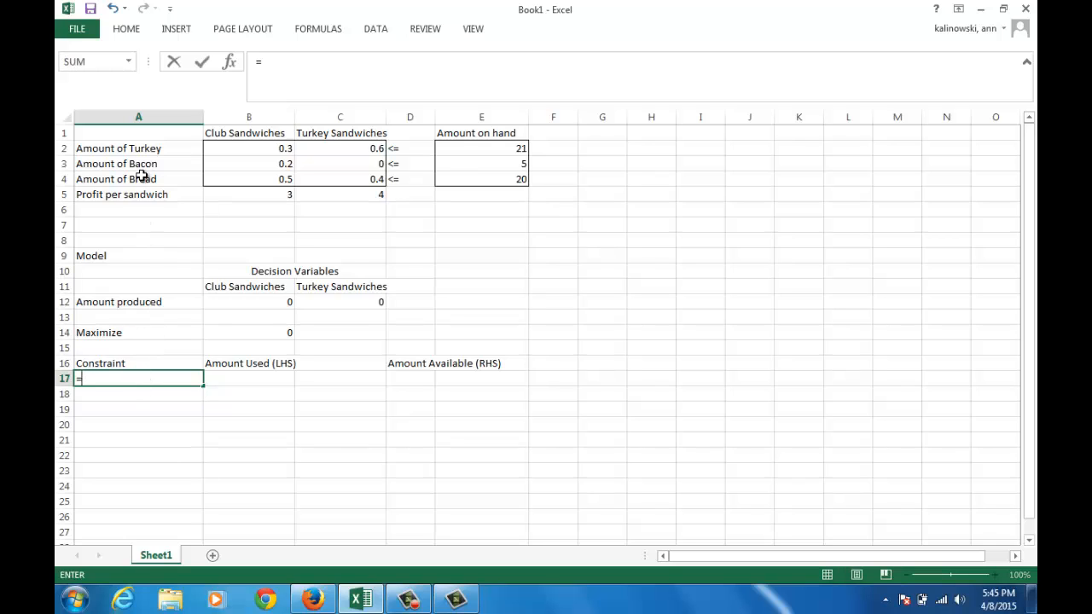
pyautogui.click(141, 149)
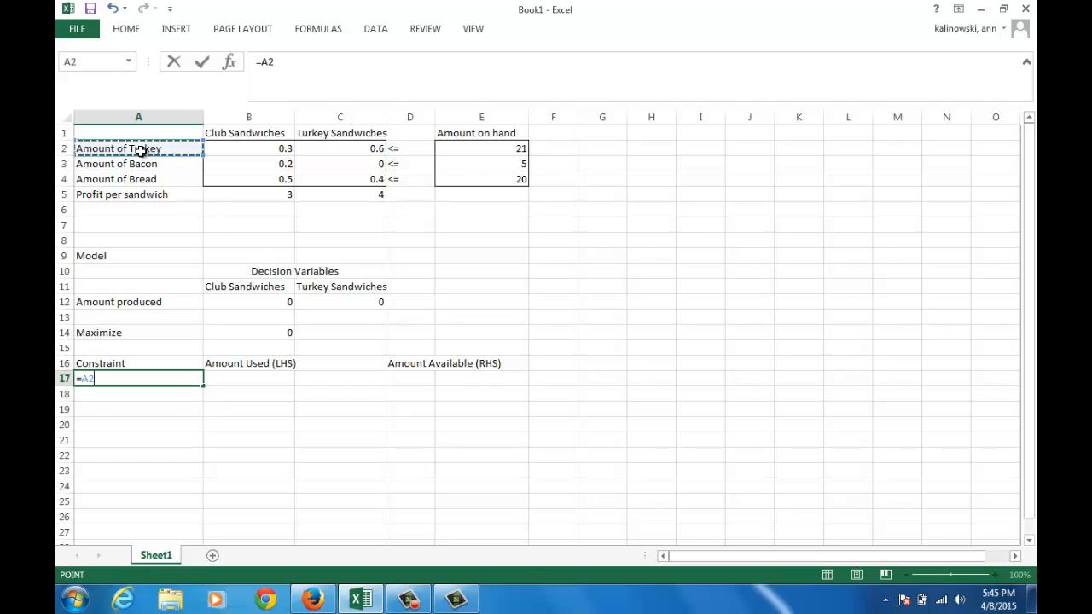
pyautogui.press('Return')
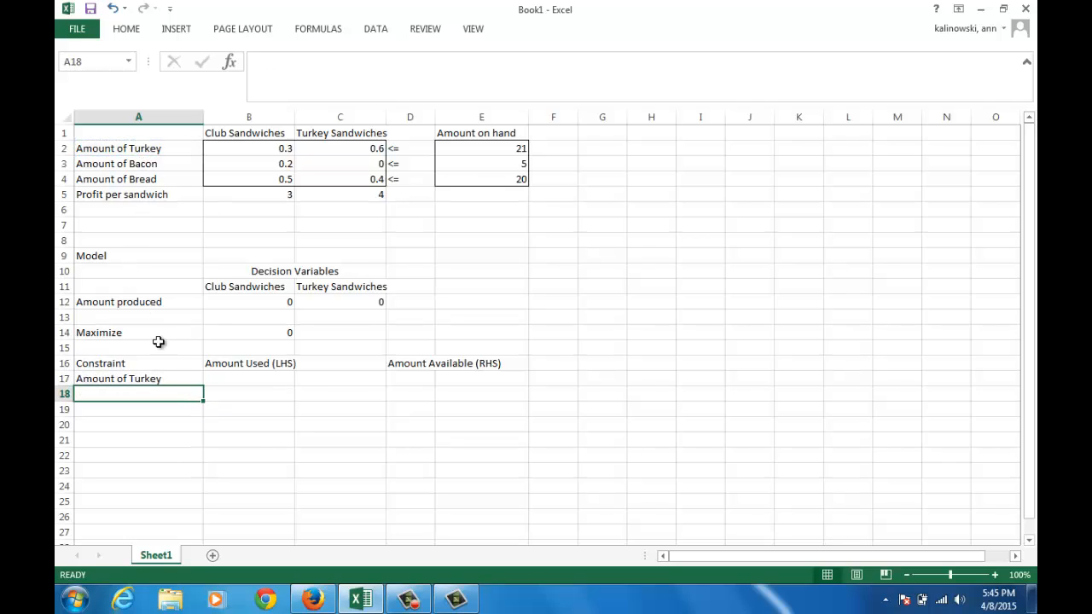
pyautogui.click(168, 373)
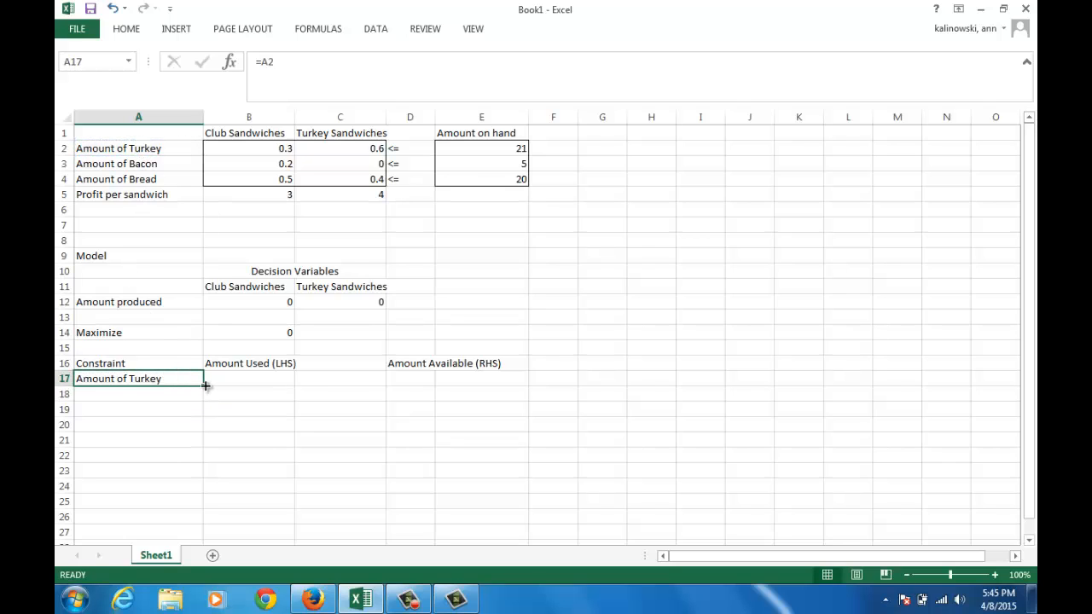
pyautogui.moveTo(204, 385); pyautogui.dragTo(202, 413)
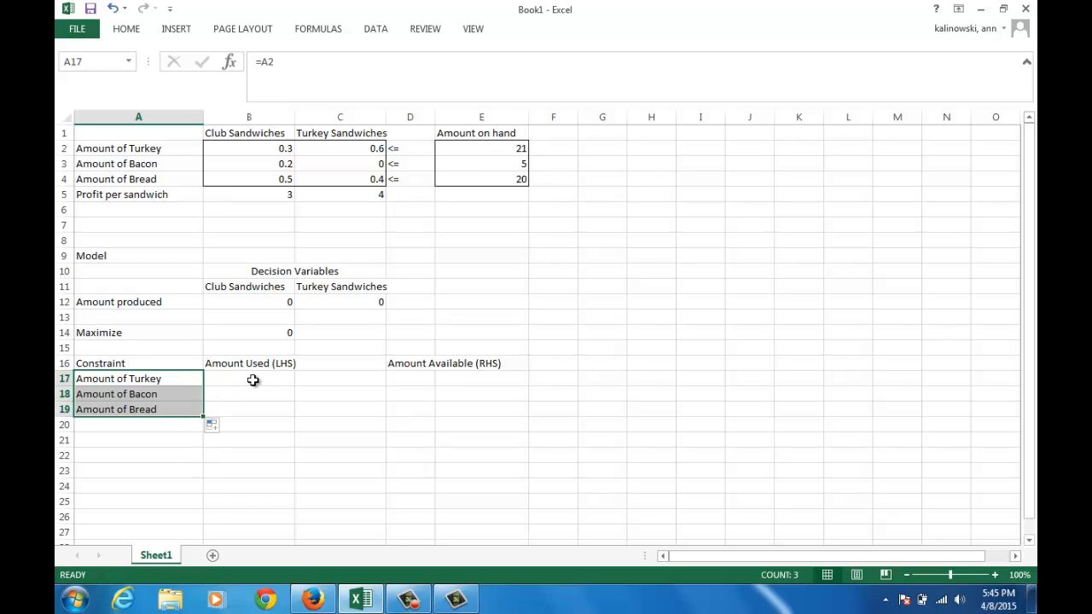
# Step: Link C17 to the inequality sign with =D2 and fill the formula across into D17 for the available turkey amount
pyautogui.click(319, 380)
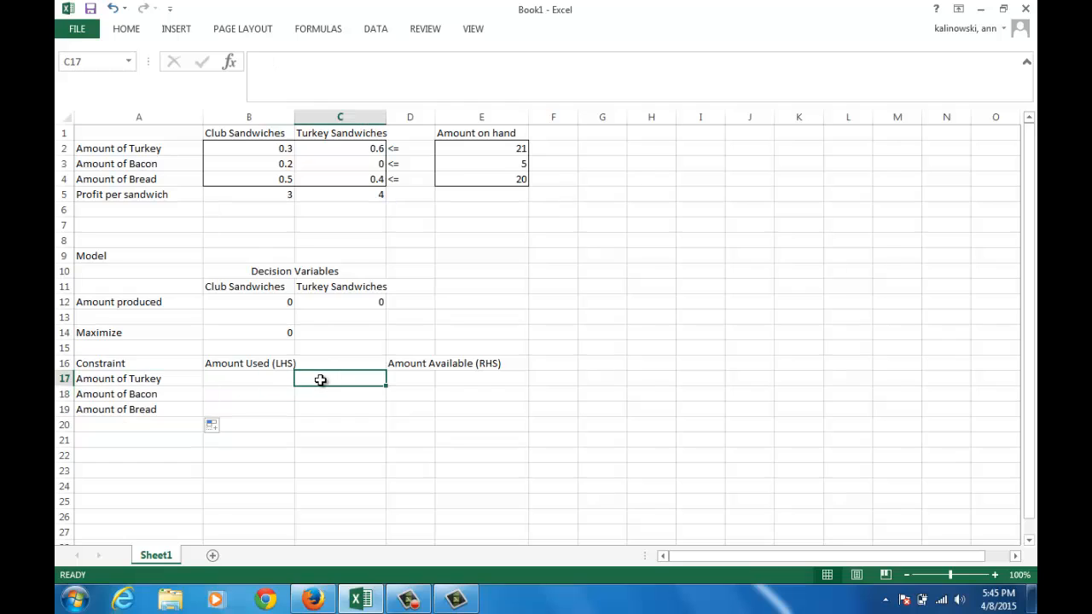
pyautogui.write('=')
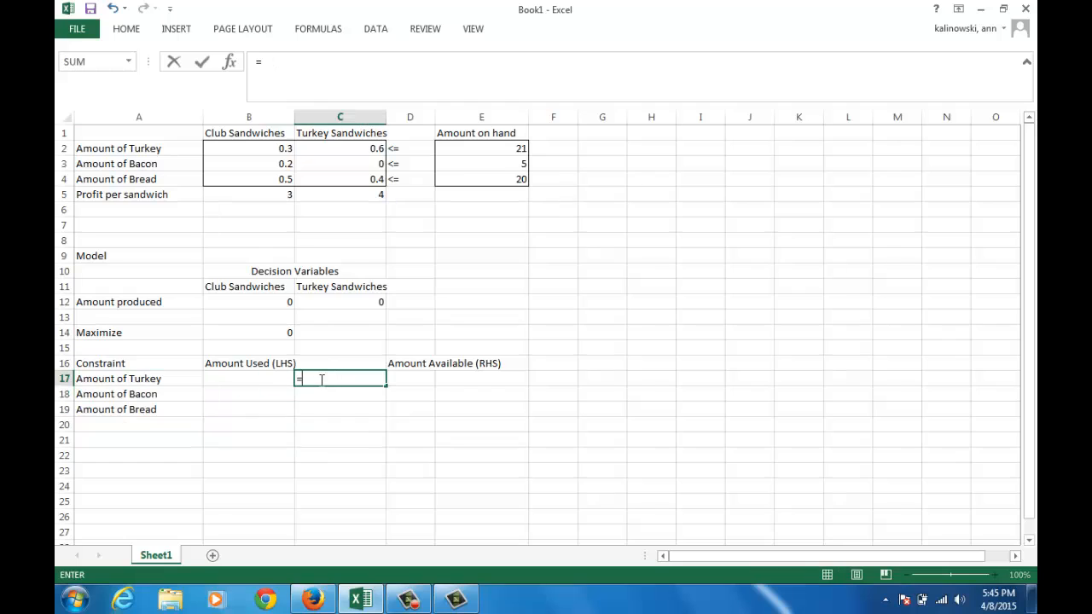
pyautogui.click(392, 150)
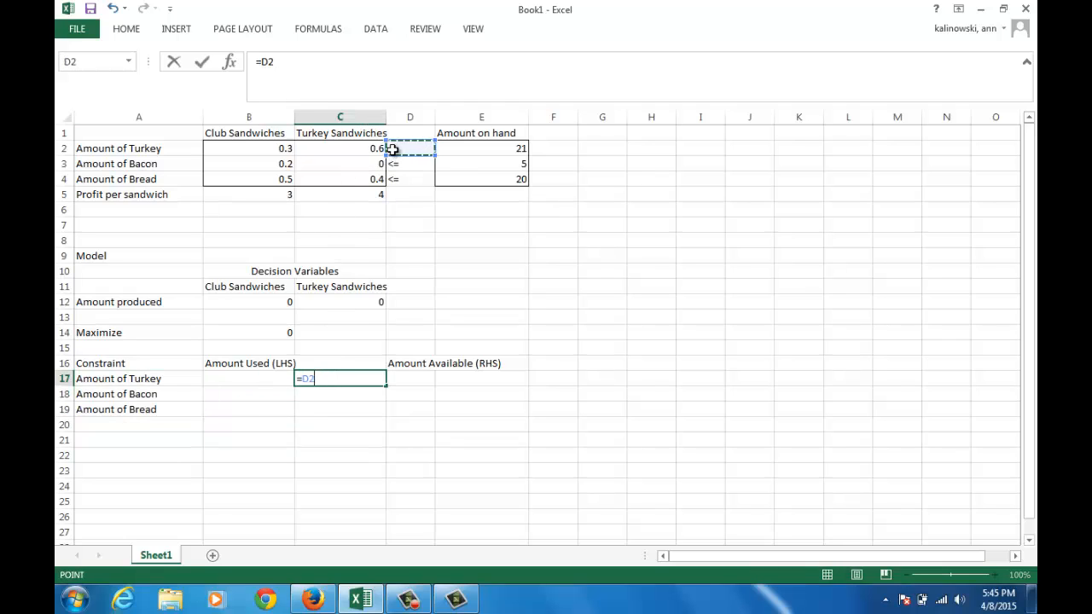
pyautogui.press('Return')
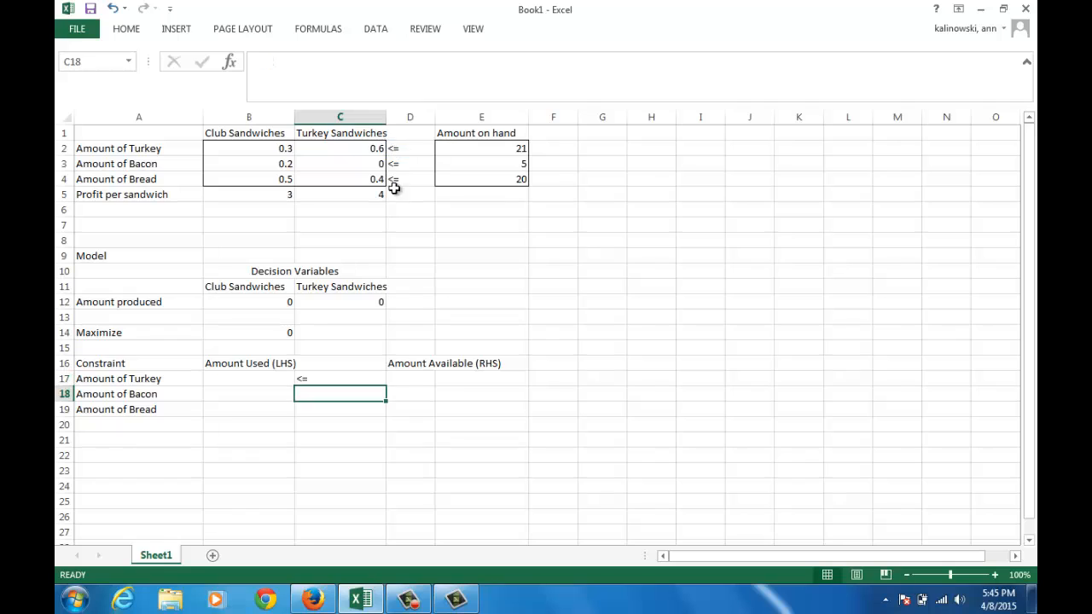
pyautogui.click(354, 382)
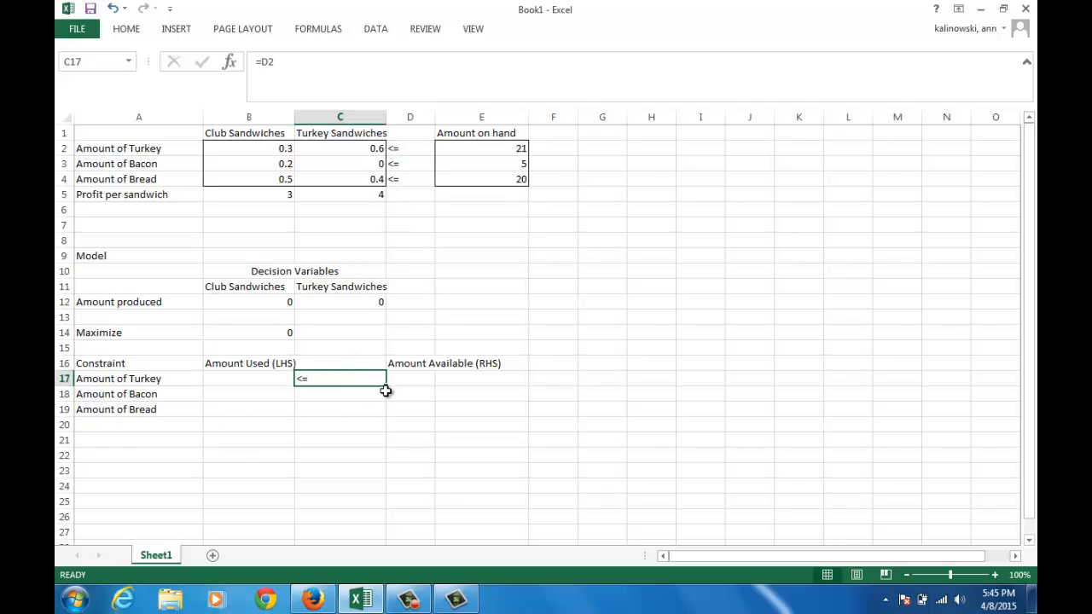
pyautogui.moveTo(387, 389); pyautogui.dragTo(421, 389)
# Step: Fill the inequality sign and available amount formulas in C17:D17 down through row 19
pyautogui.moveTo(417, 394)
pyautogui.mouseDown()
pyautogui.moveTo(432, 403)
pyautogui.moveTo(420, 411)
pyautogui.mouseUp()
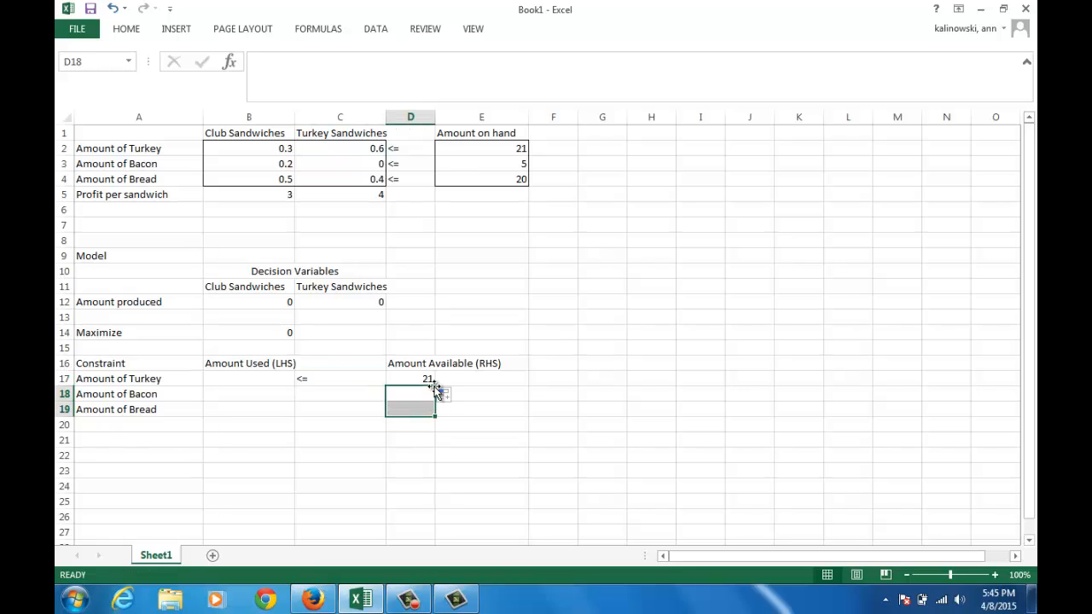
pyautogui.moveTo(373, 380); pyautogui.dragTo(410, 380)
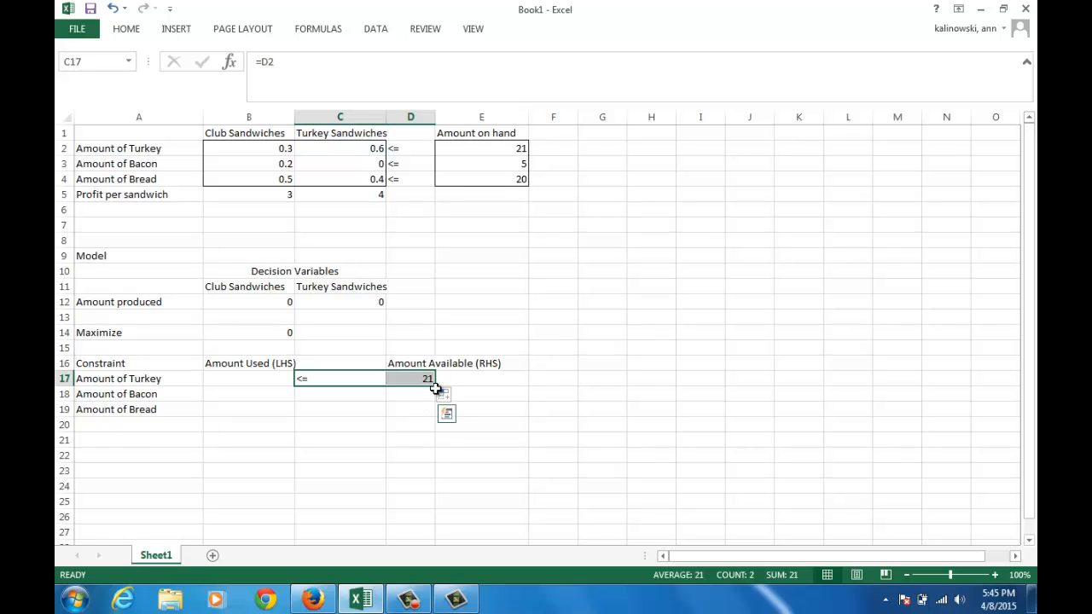
pyautogui.moveTo(435, 388); pyautogui.dragTo(432, 420)
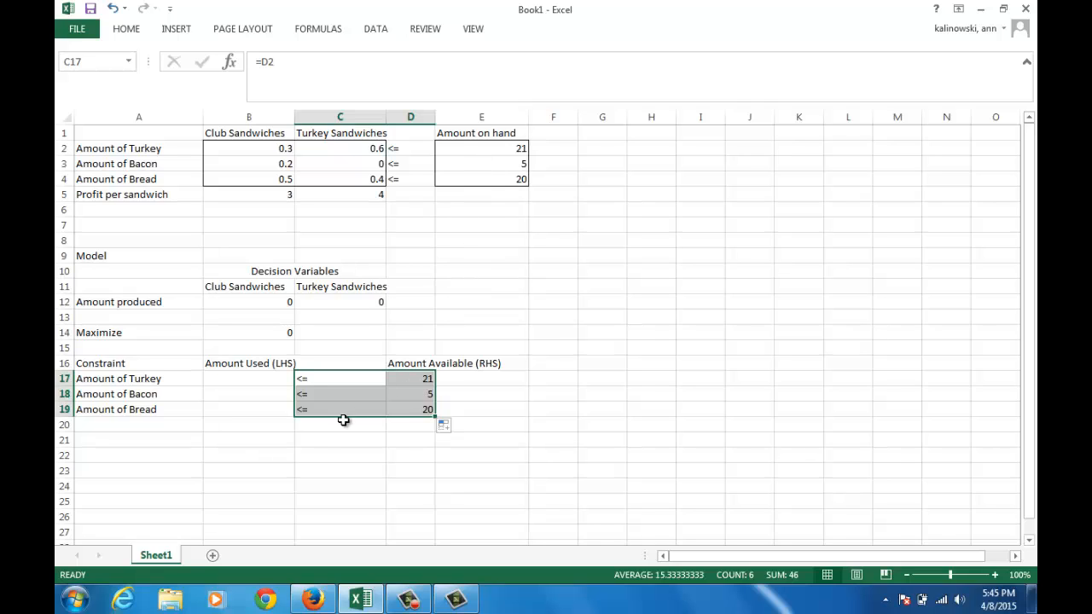
# Step: Enter =SUMPRODUCT(B12:C12,B2:C2) in B17 to calculate the amount of turkey used
pyautogui.click(258, 381)
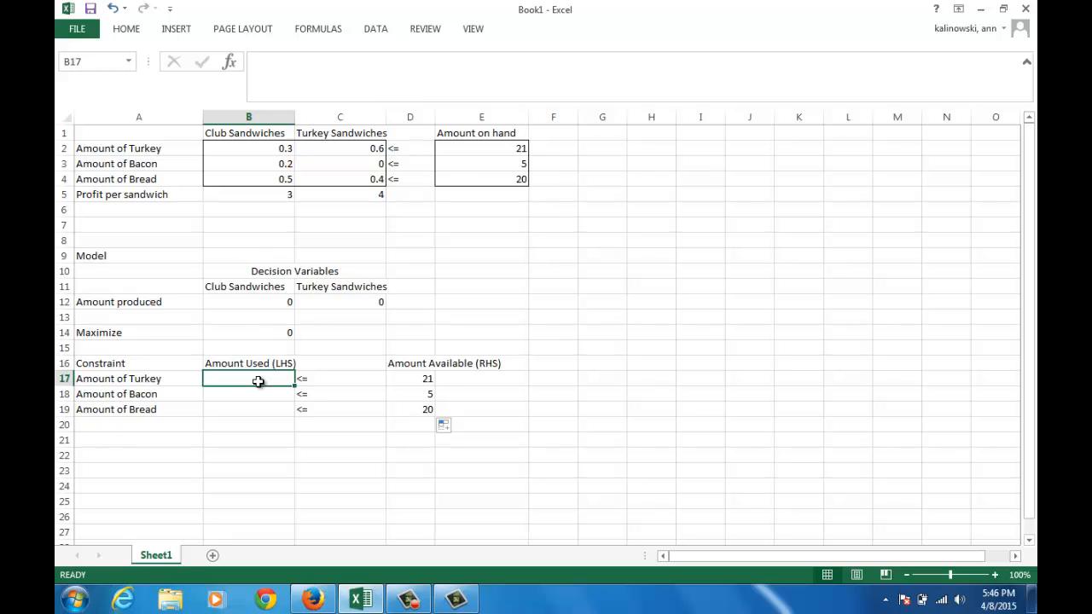
pyautogui.write('=sum')
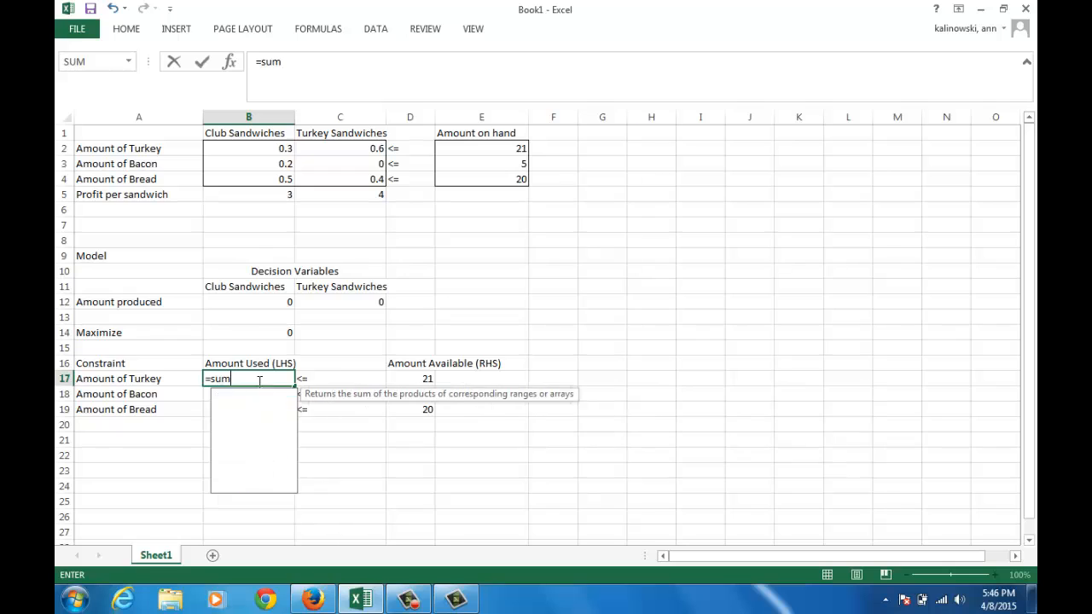
pyautogui.write('product')
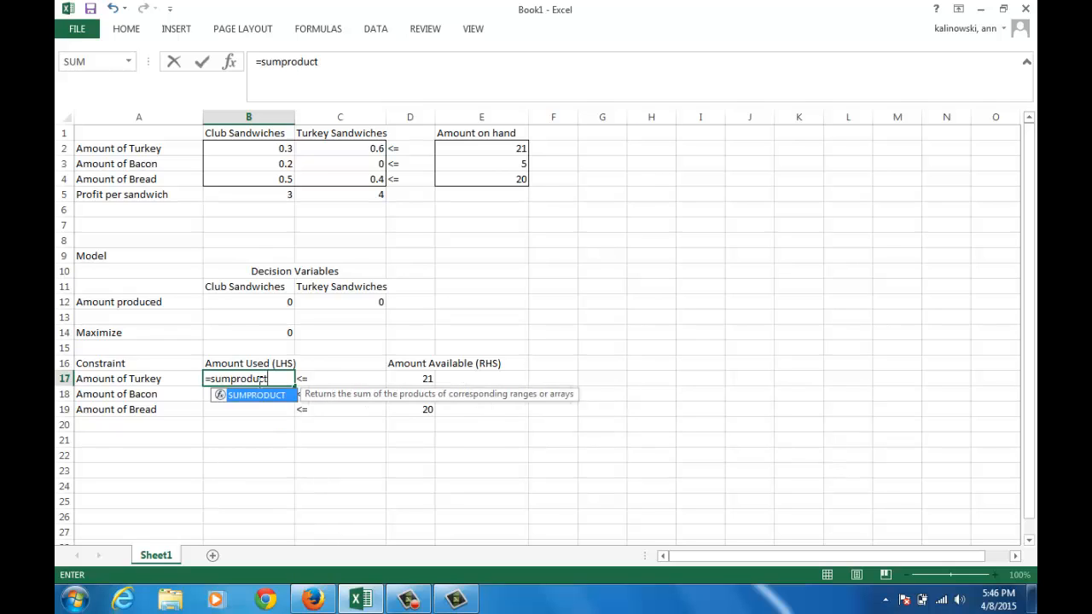
pyautogui.write('(')
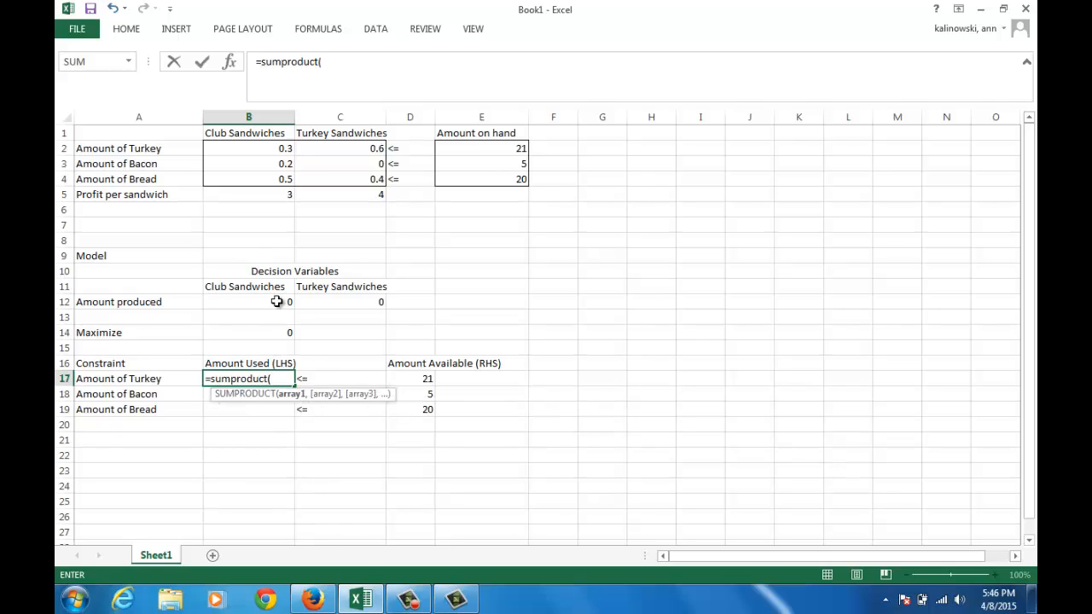
pyautogui.moveTo(276, 302); pyautogui.dragTo(302, 301)
pyautogui.write(',')
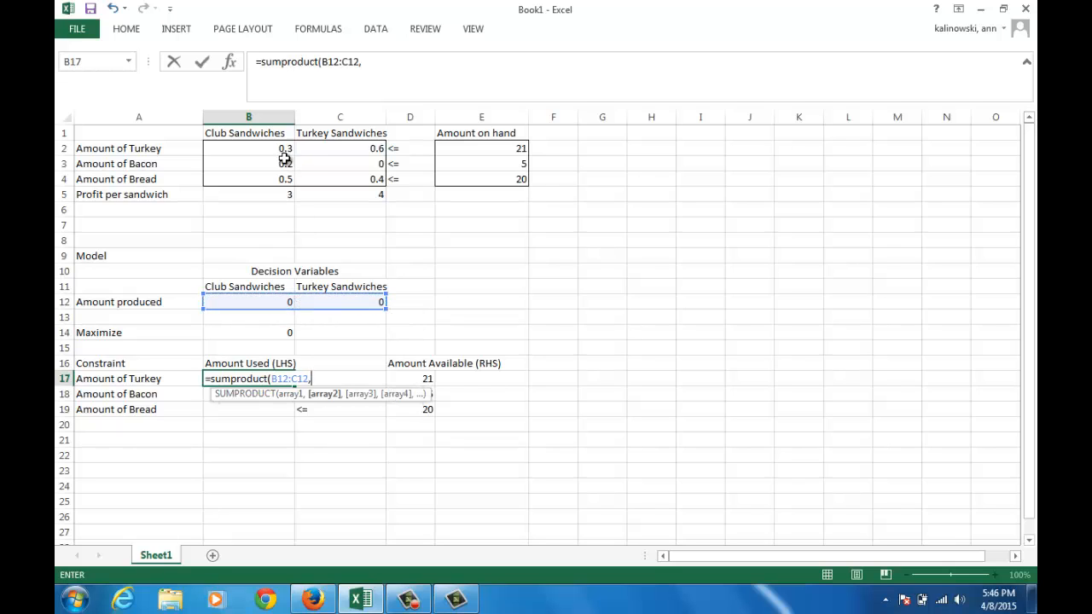
pyautogui.moveTo(279, 149); pyautogui.dragTo(300, 150)
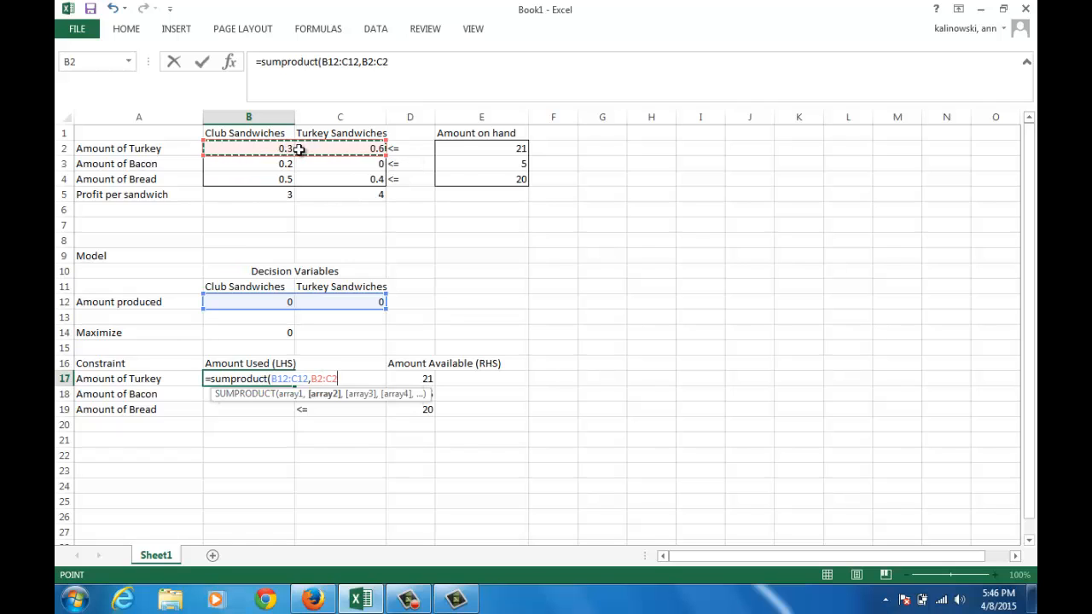
pyautogui.write(')')
pyautogui.press('Return')
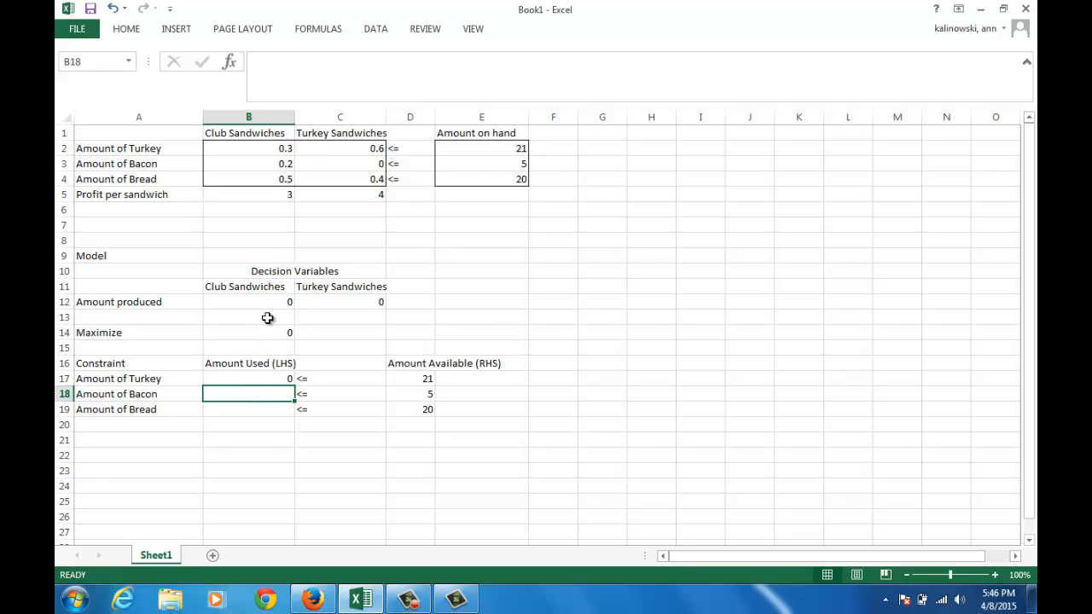
# Step: Lock the row of the decision variable range in the B17 formula so it reads =SUMPRODUCT(B$12:C$12,B2:C2)
pyautogui.click(265, 376)
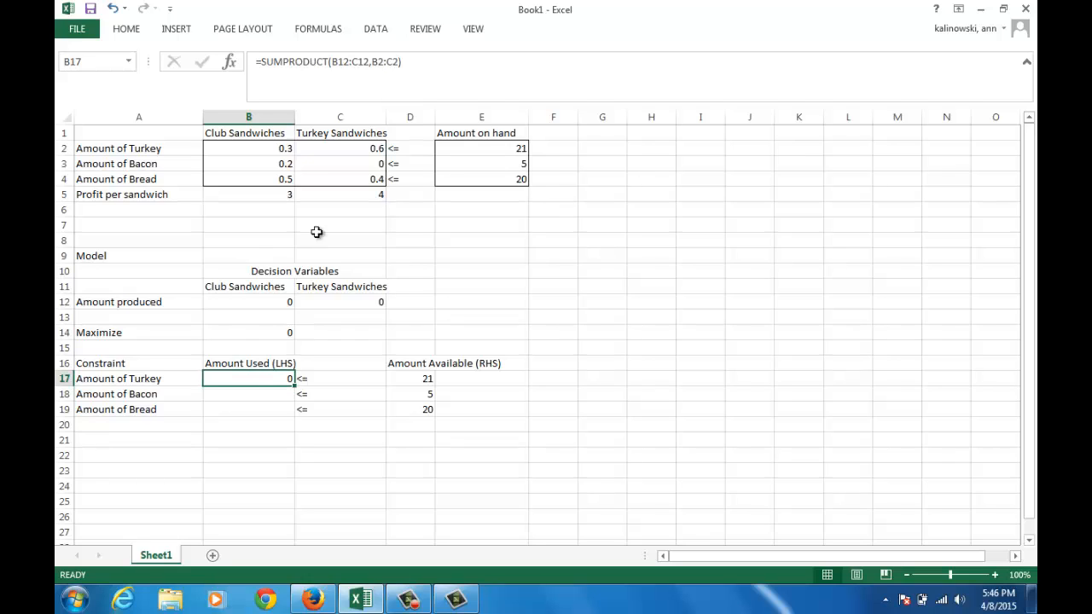
pyautogui.click(339, 63)
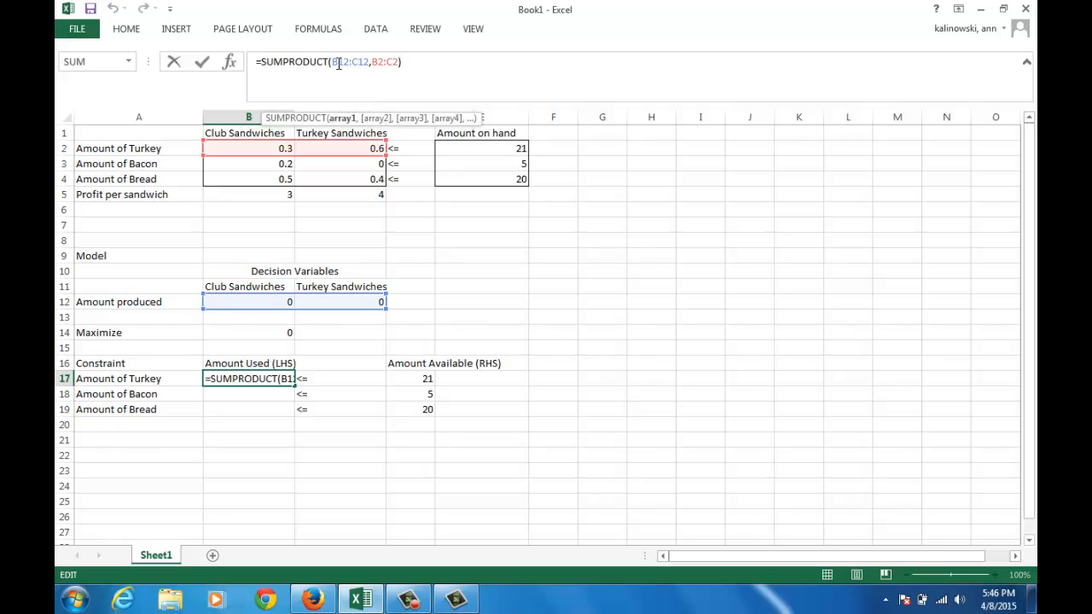
pyautogui.write('$')
pyautogui.click(365, 62)
pyautogui.write('$')
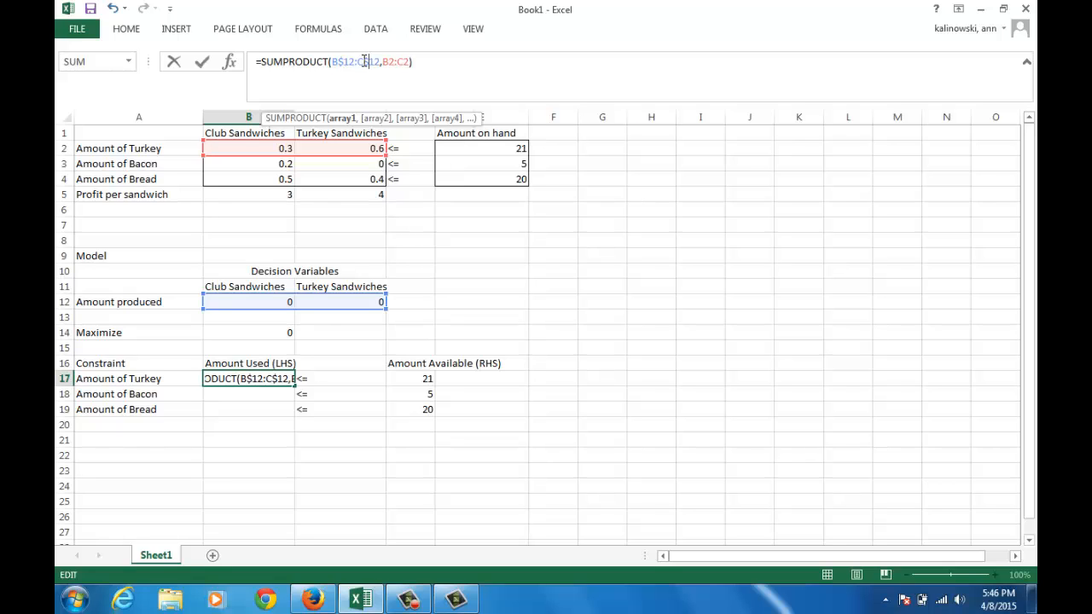
pyautogui.press('Return')
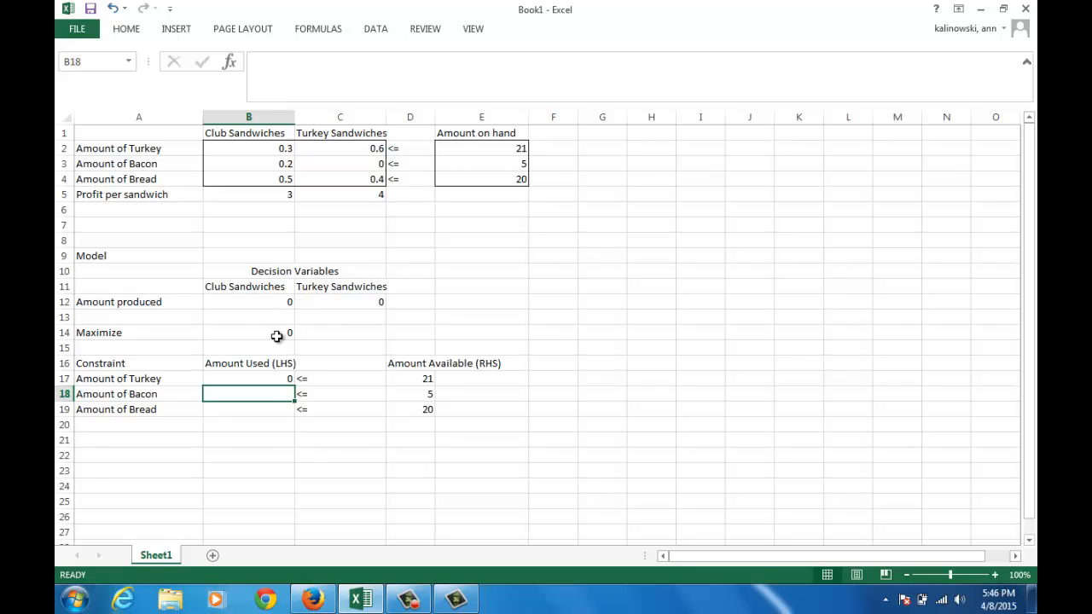
# Step: Fill the amount used formula from B17 down through B19 for the bacon and bread constraints
pyautogui.click(273, 379)
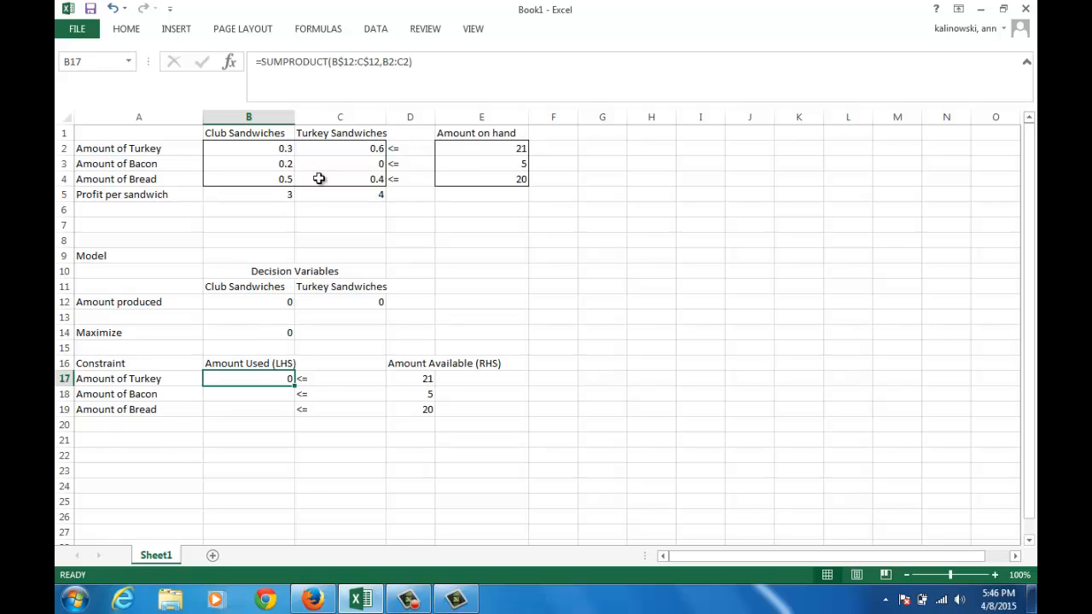
pyautogui.click(290, 392)
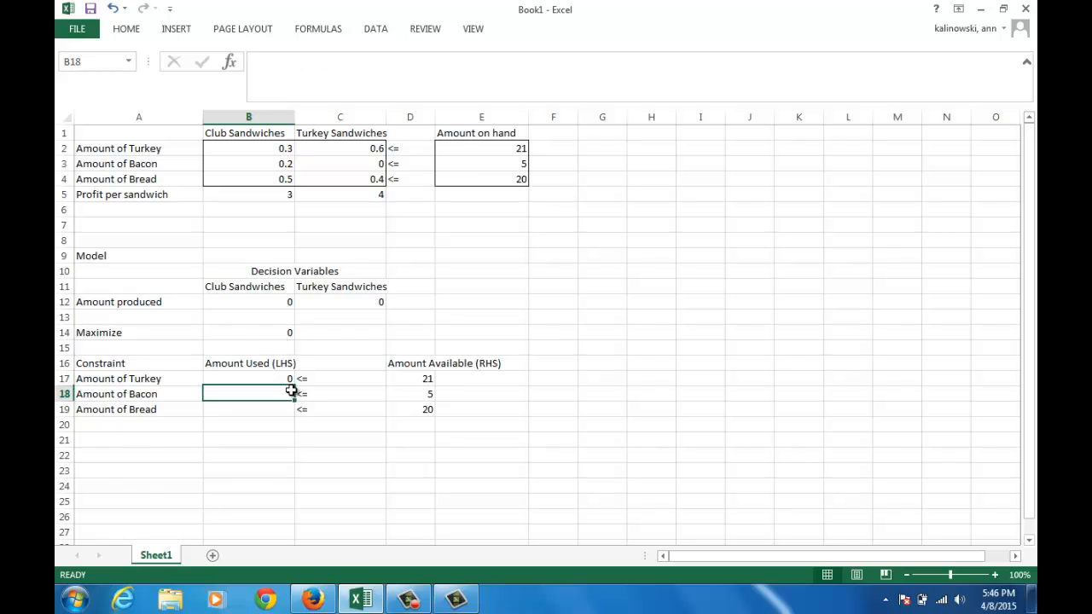
pyautogui.moveTo(292, 391)
pyautogui.mouseDown()
pyautogui.moveTo(290, 380)
pyautogui.moveTo(292, 411)
pyautogui.mouseUp()
pyautogui.click(290, 380)
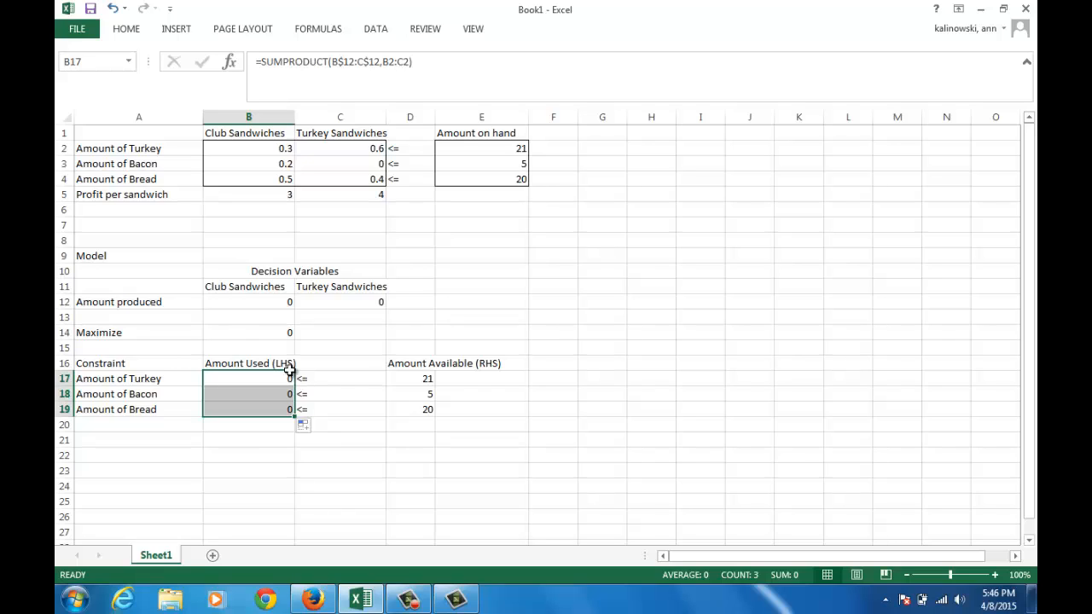
# Step: Test the model formulas with amounts produced of 1 club sandwich in B12 and 2 turkey sandwiches in C12
pyautogui.click(286, 303)
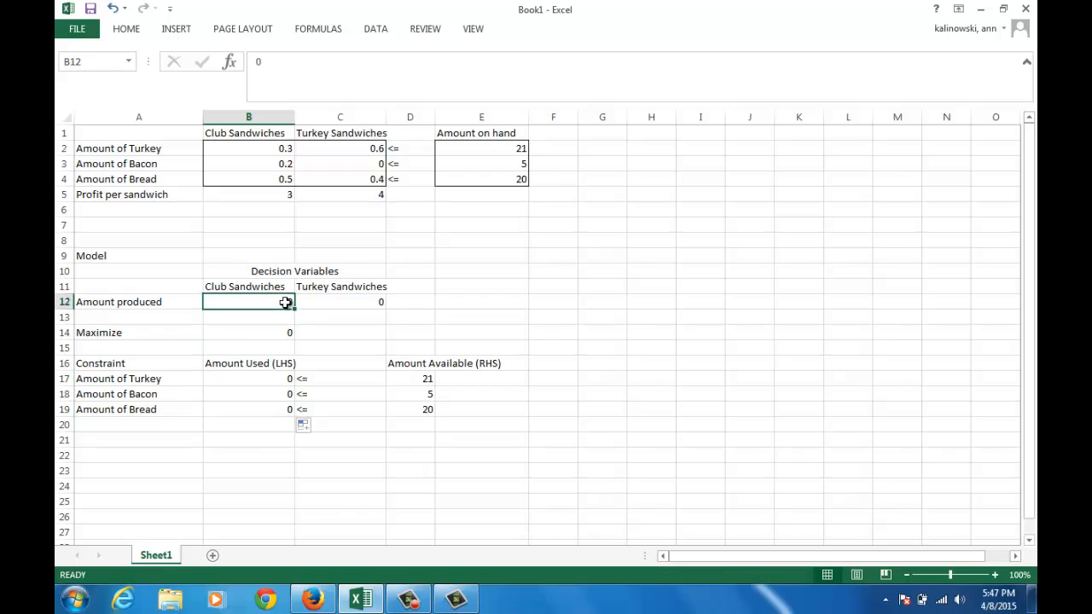
pyautogui.write('1')
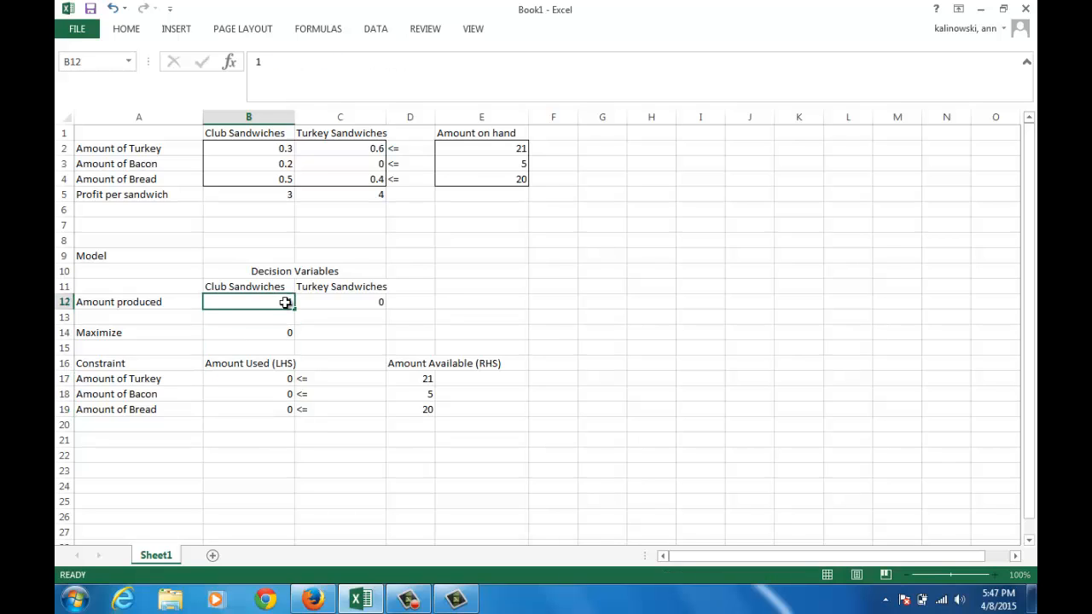
pyautogui.press('Tab')
pyautogui.write('2')
pyautogui.press('Return')
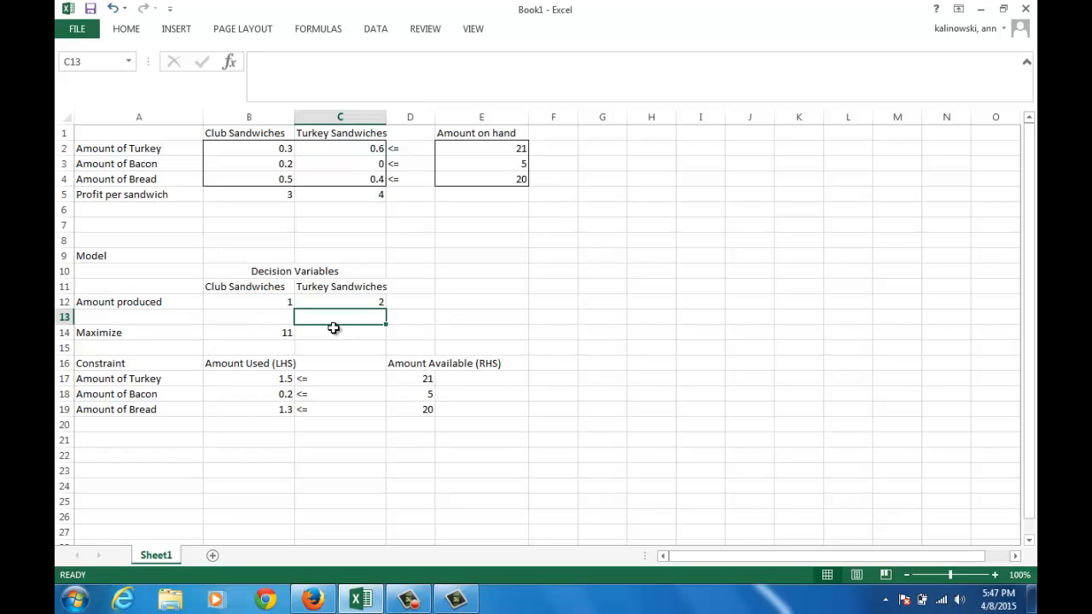
# Step: Clear the turkey sandwich amount in C12 and set the club sandwich amount in B12 to 0
pyautogui.press('Up')
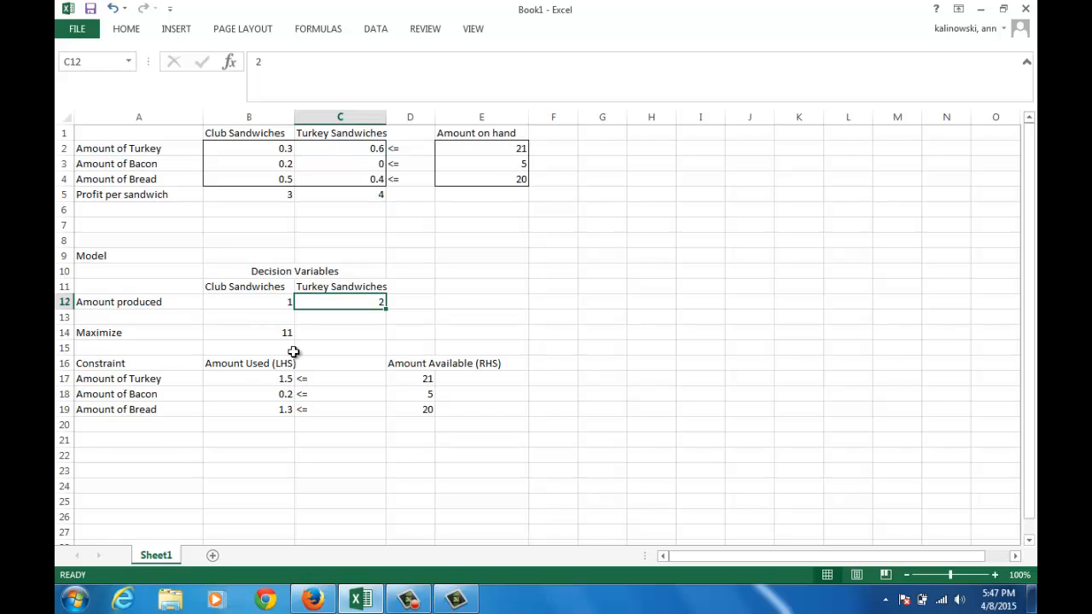
pyautogui.press('BackSpace')
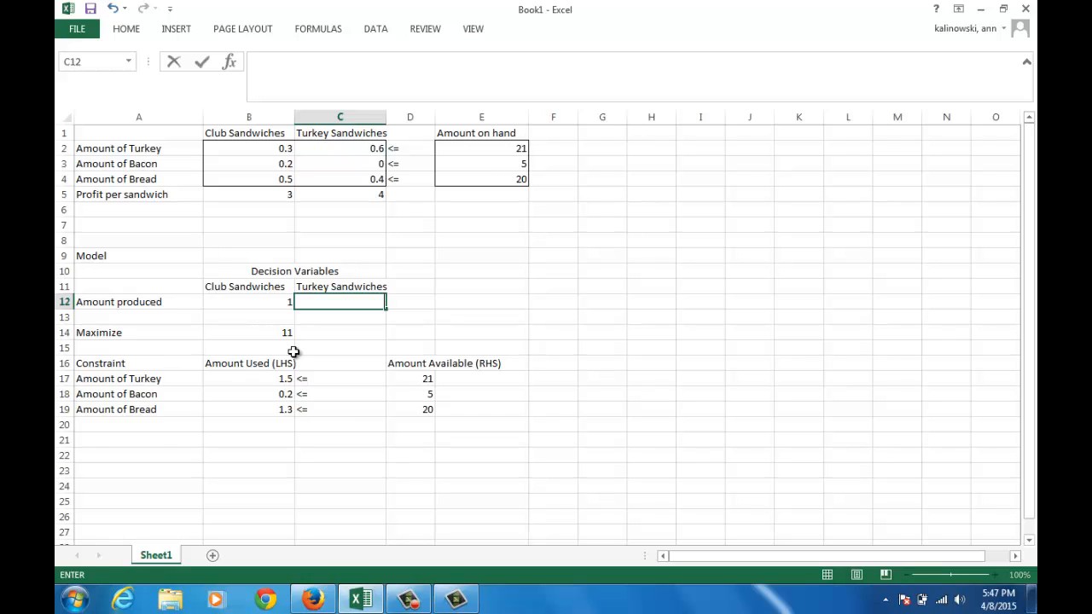
pyautogui.press('Left')
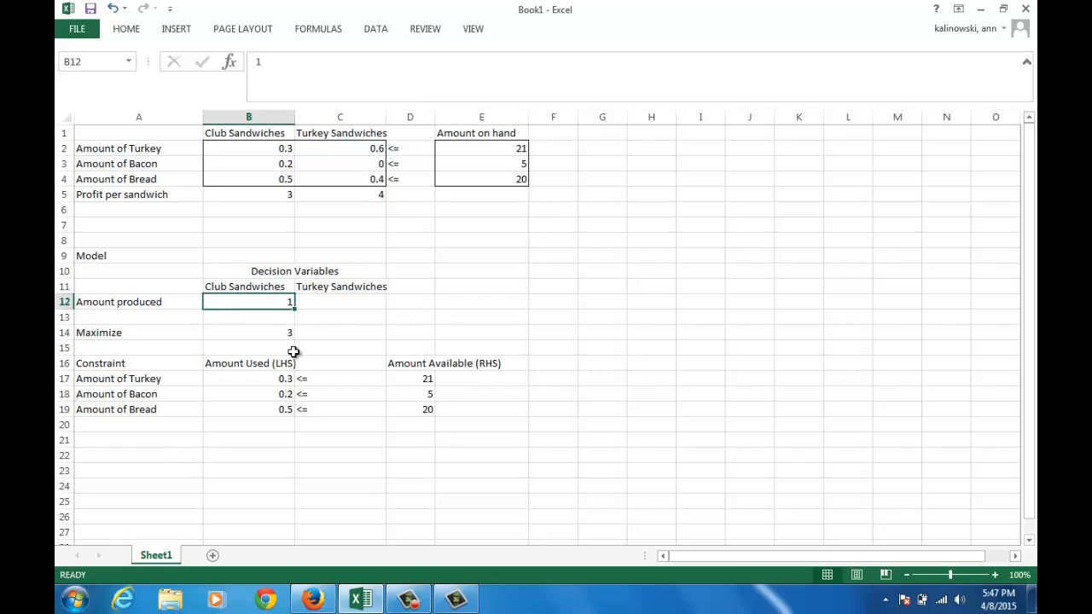
pyautogui.write('0')
pyautogui.press('Return')
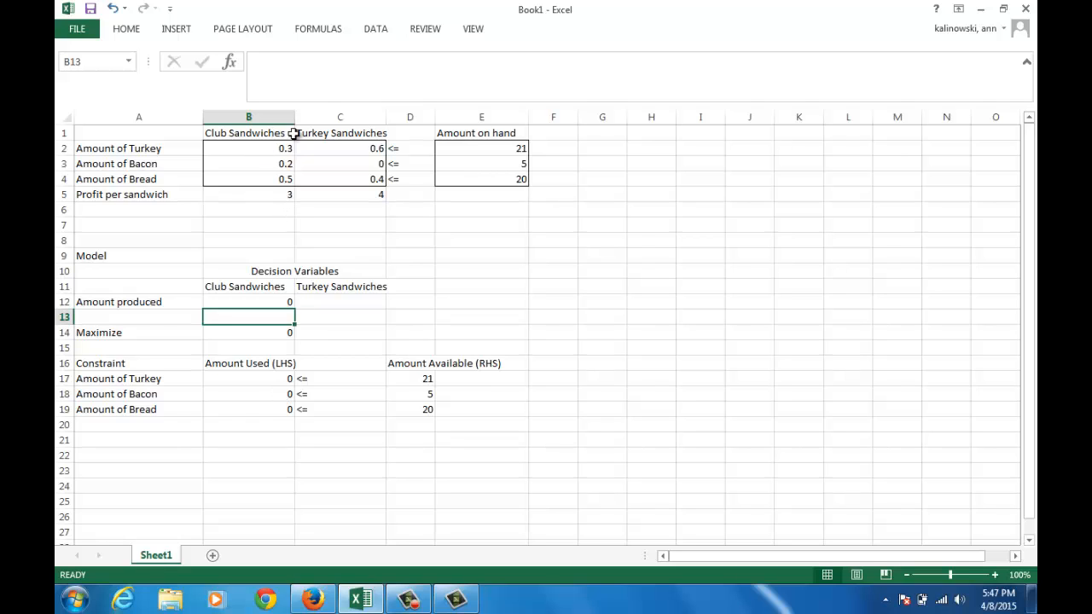
# Step: Open Solver and set the objective to cell $B$14 with the goal Max
pyautogui.click(377, 29)
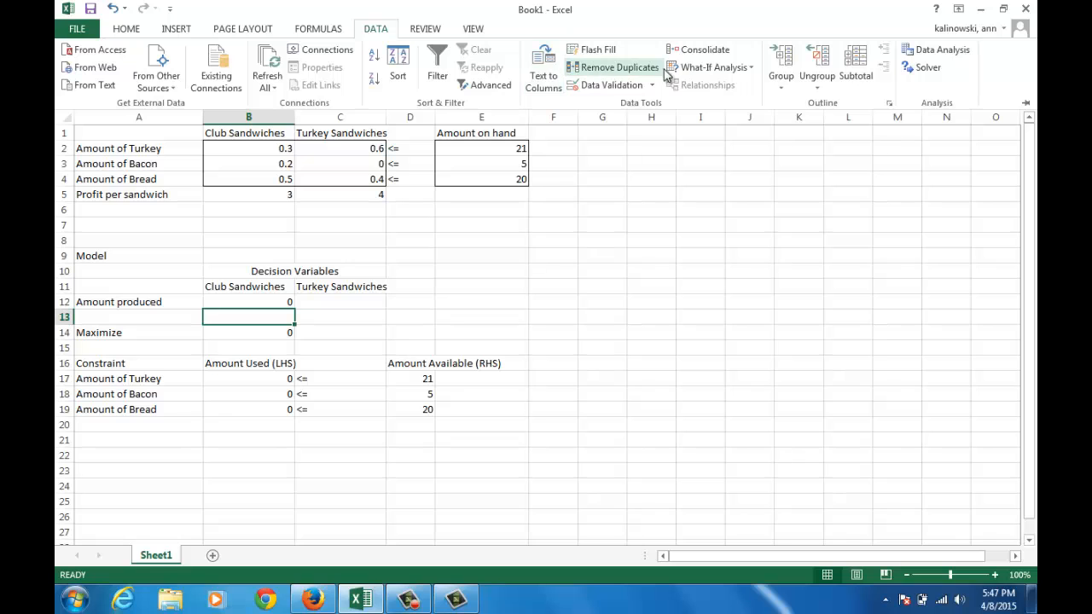
pyautogui.click(922, 68)
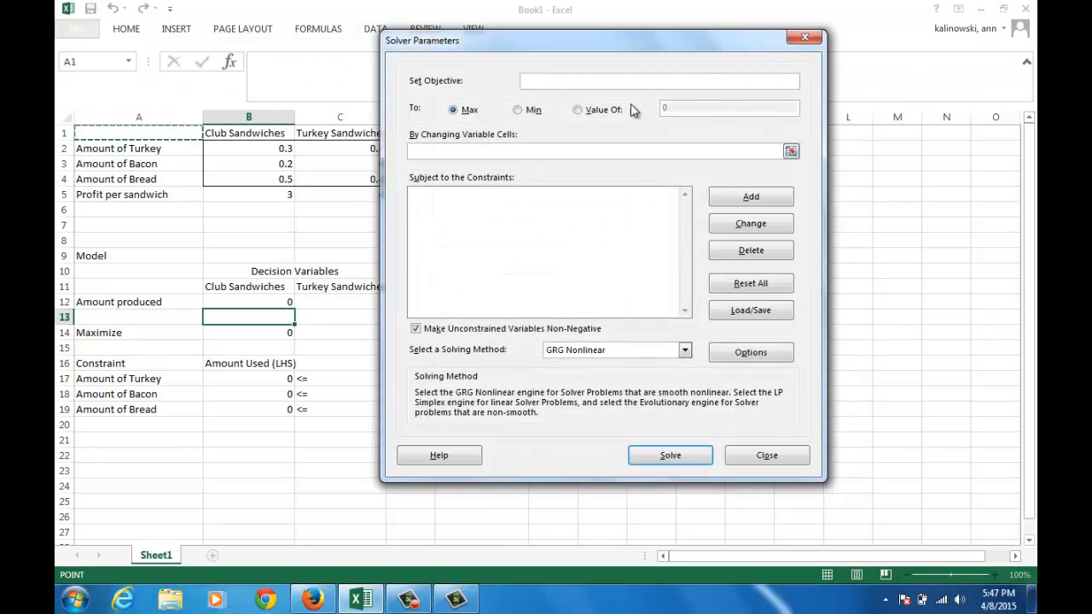
pyautogui.click(577, 84)
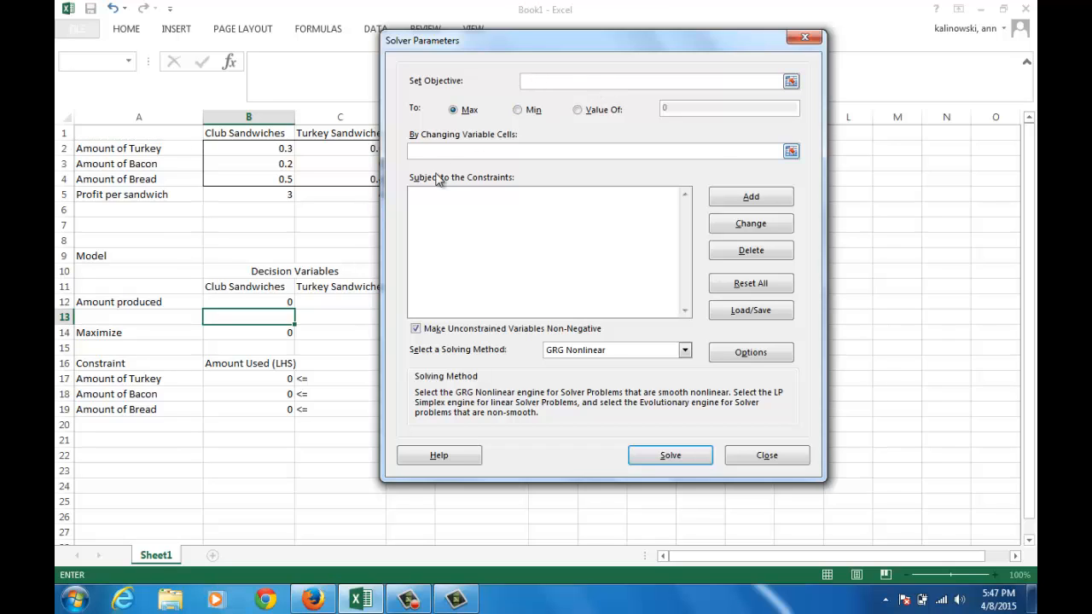
pyautogui.click(279, 334)
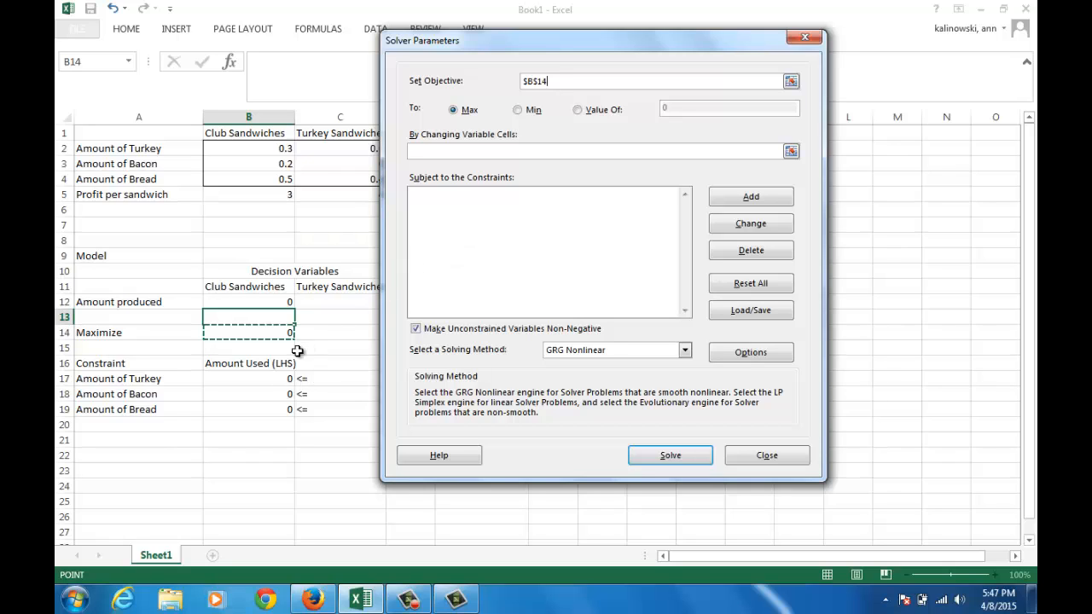
pyautogui.click(465, 111)
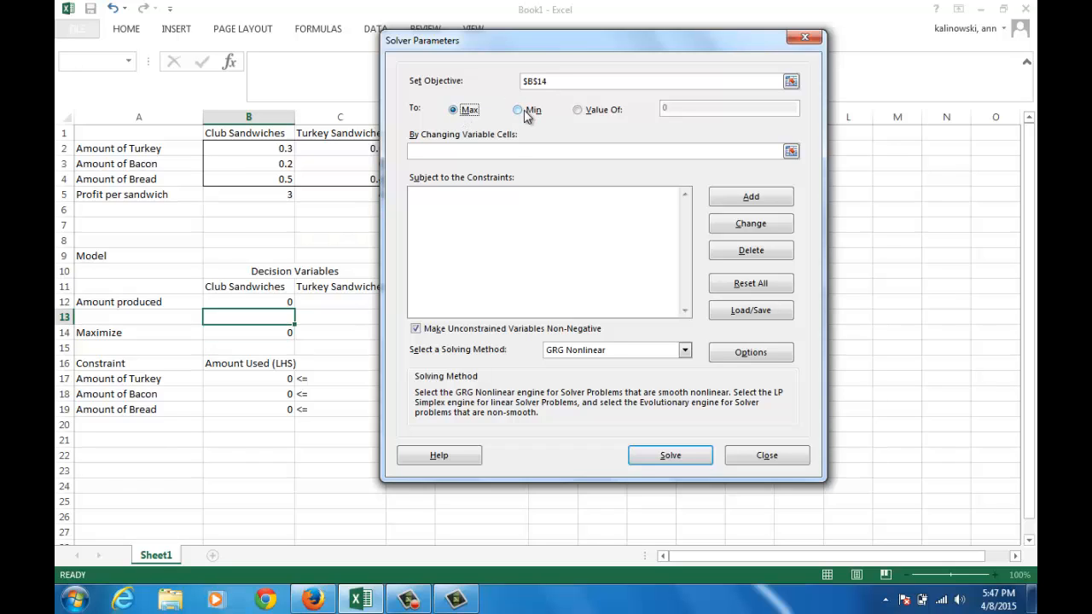
# Step: Set Solver's changing variable cells to $B$12:$C$12, then close the Solver parameters
pyautogui.click(474, 151)
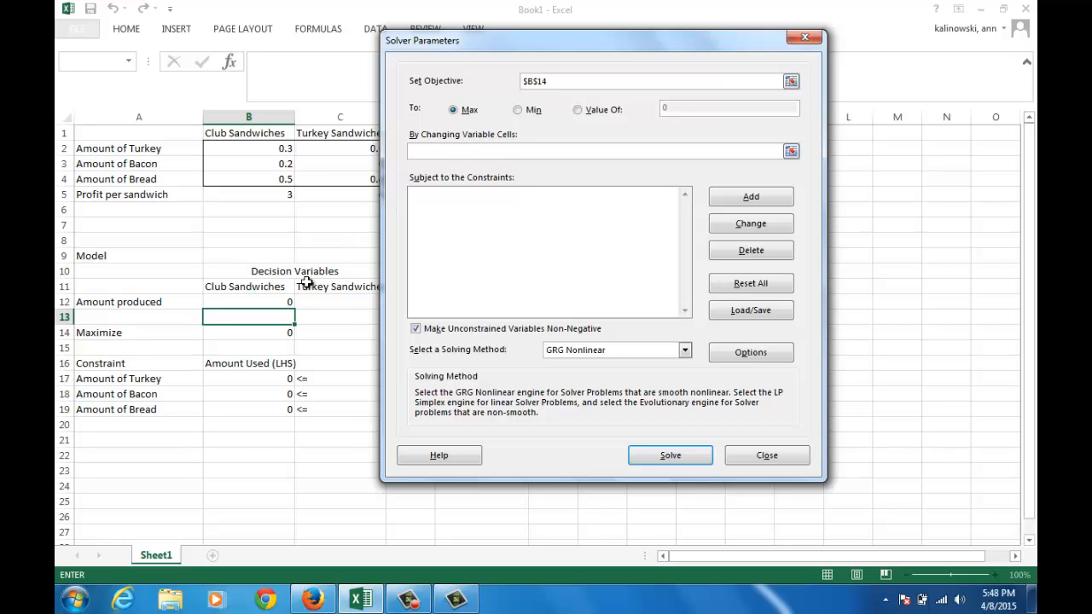
pyautogui.moveTo(288, 303); pyautogui.dragTo(305, 301)
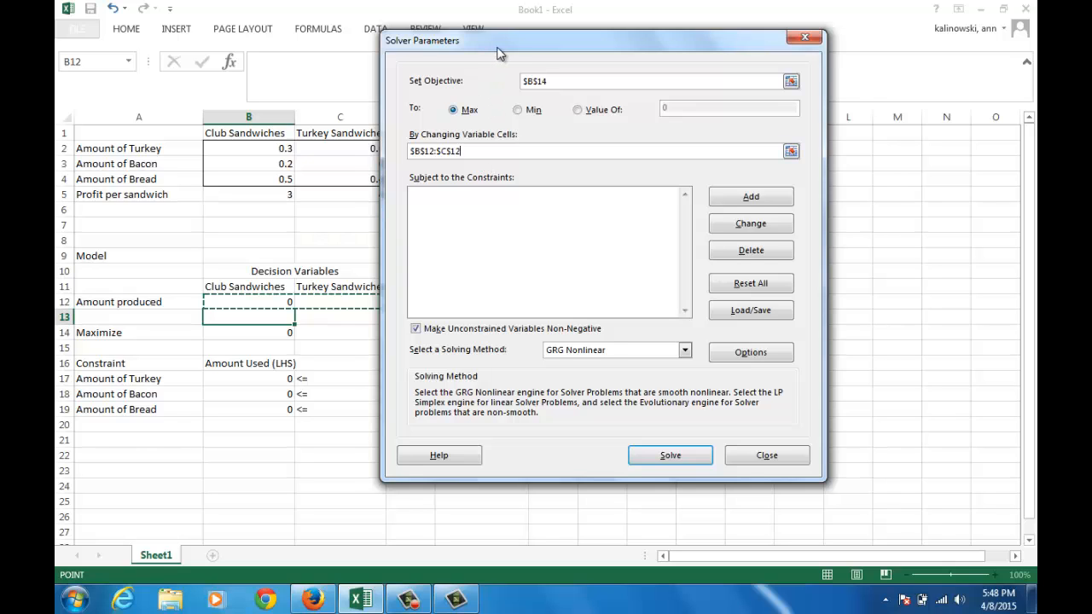
pyautogui.moveTo(500, 53); pyautogui.dragTo(532, 59)
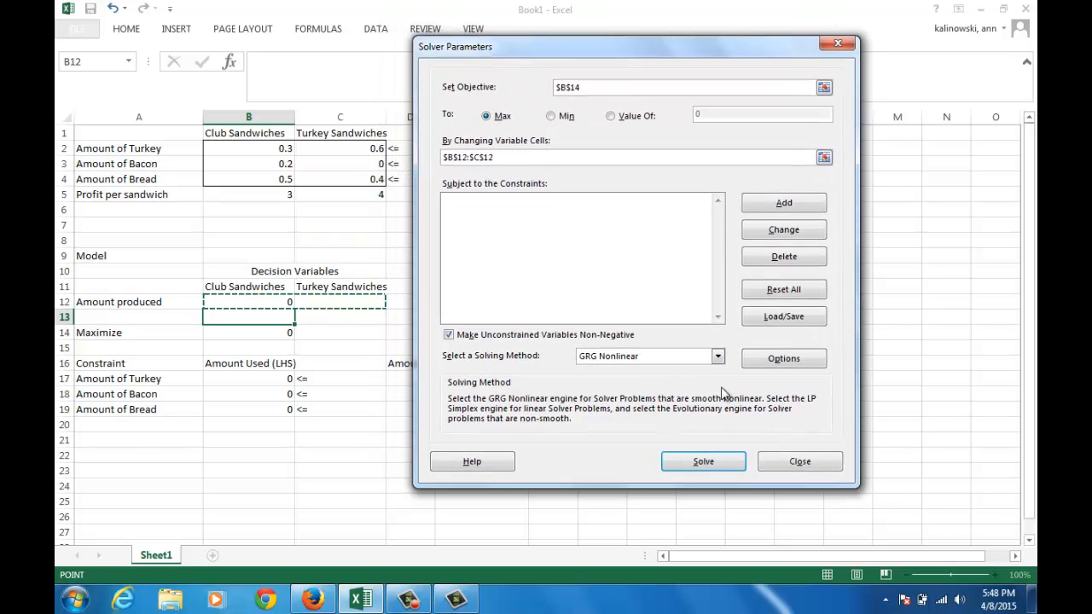
pyautogui.click(795, 462)
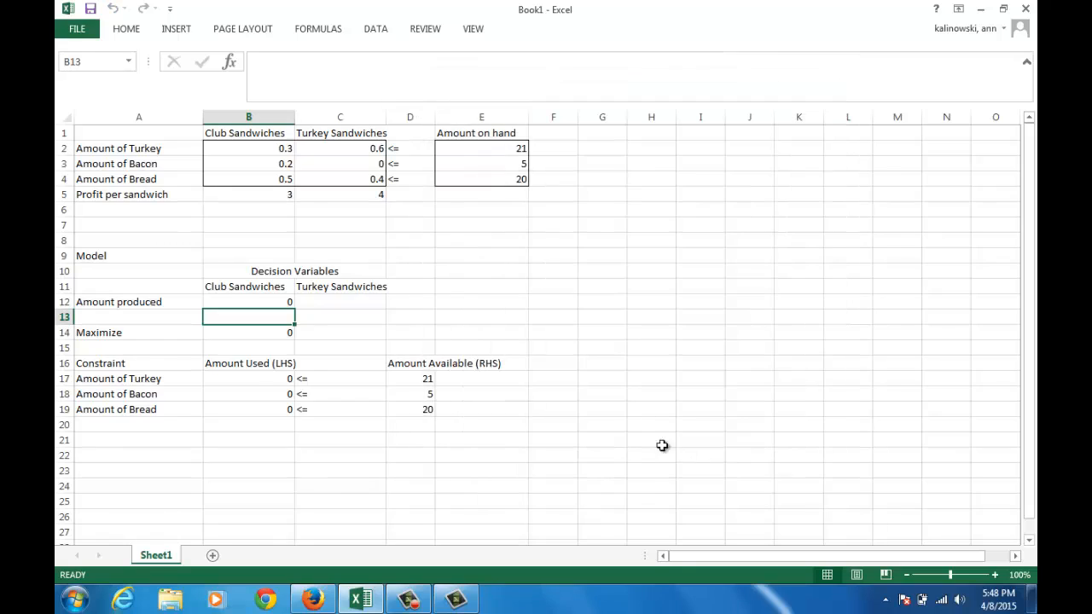
# Step: Enter 0 as the amount of turkey sandwiches produced in C12
pyautogui.click(370, 306)
pyautogui.write('0')
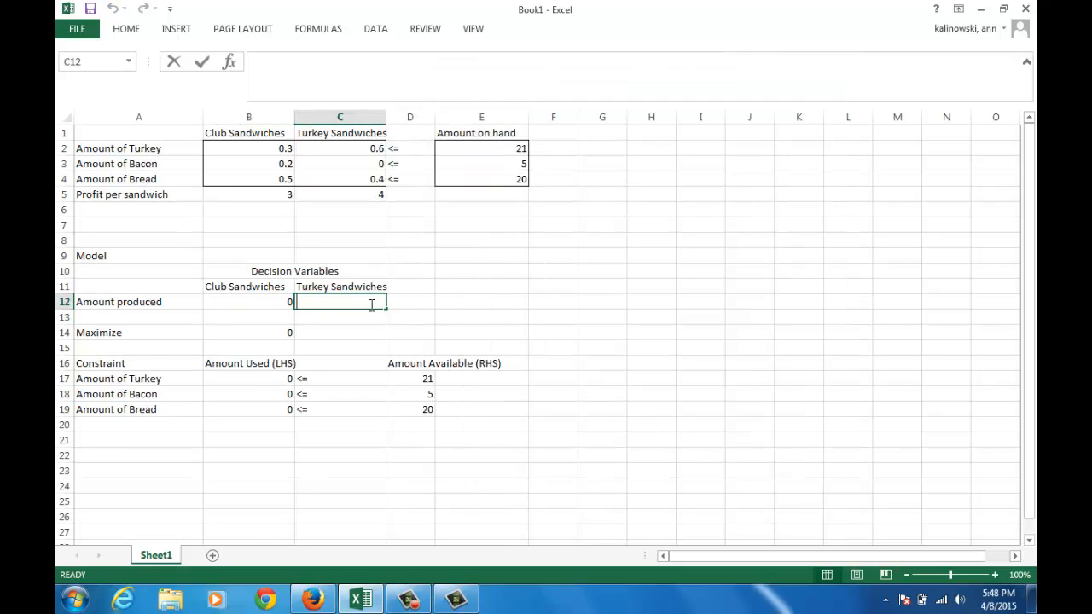
pyautogui.click(367, 375)
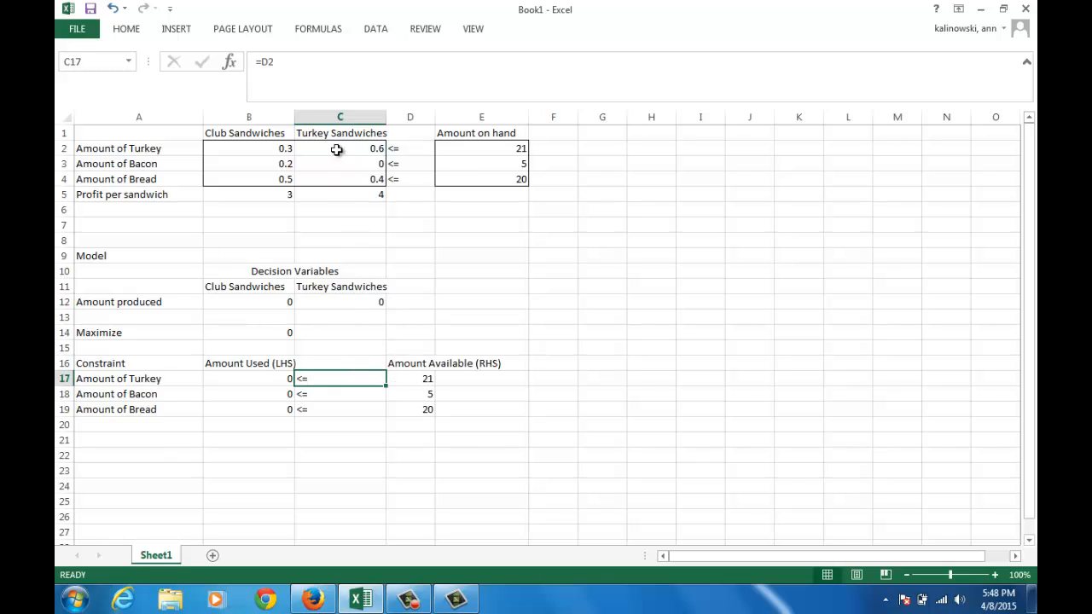
# Step: Reopen Solver and add the constraint $B$17:$B$19 <= $D$17:$D$19 for the turkey, bacon and bread amounts
pyautogui.click(376, 31)
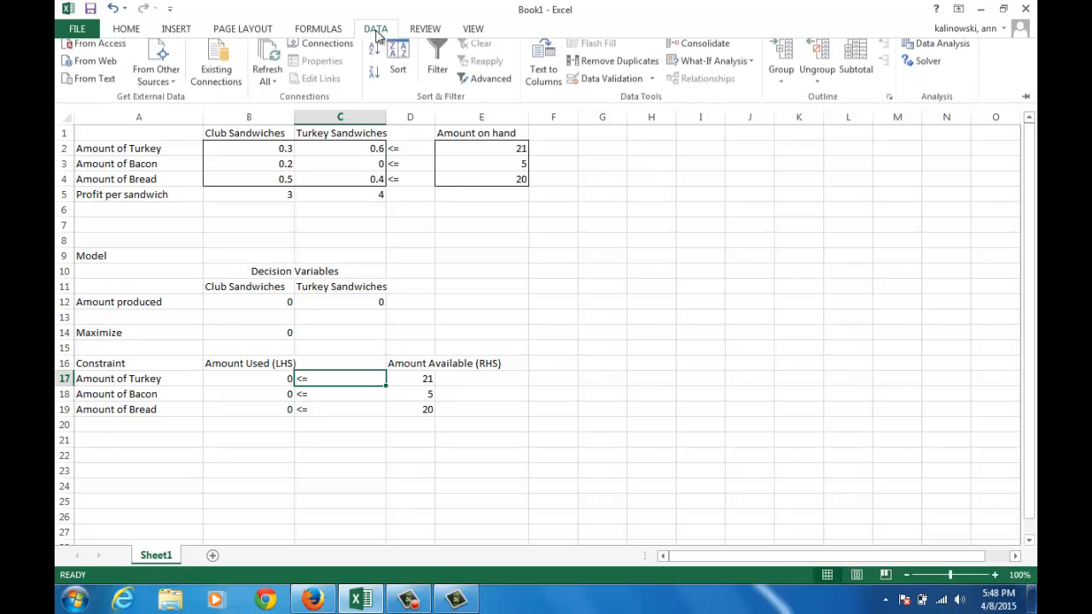
pyautogui.click(921, 67)
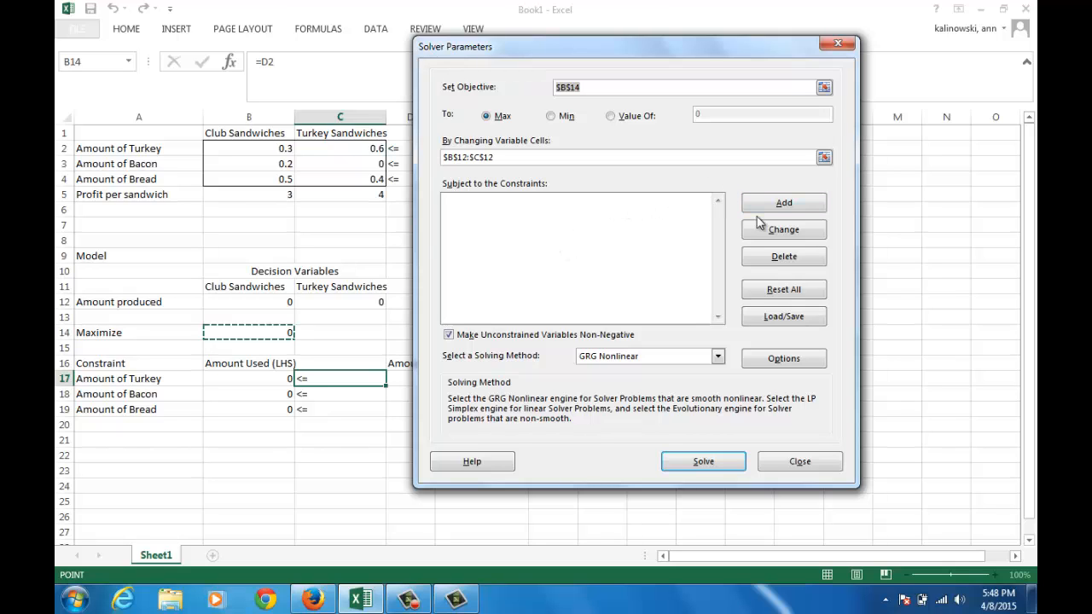
pyautogui.click(784, 207)
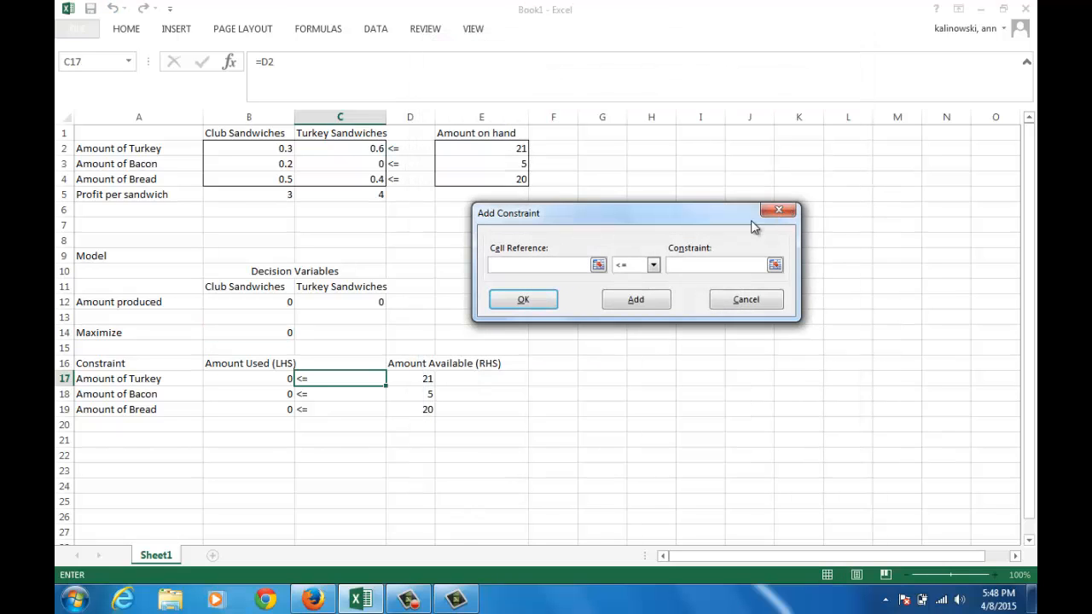
pyautogui.click(266, 378)
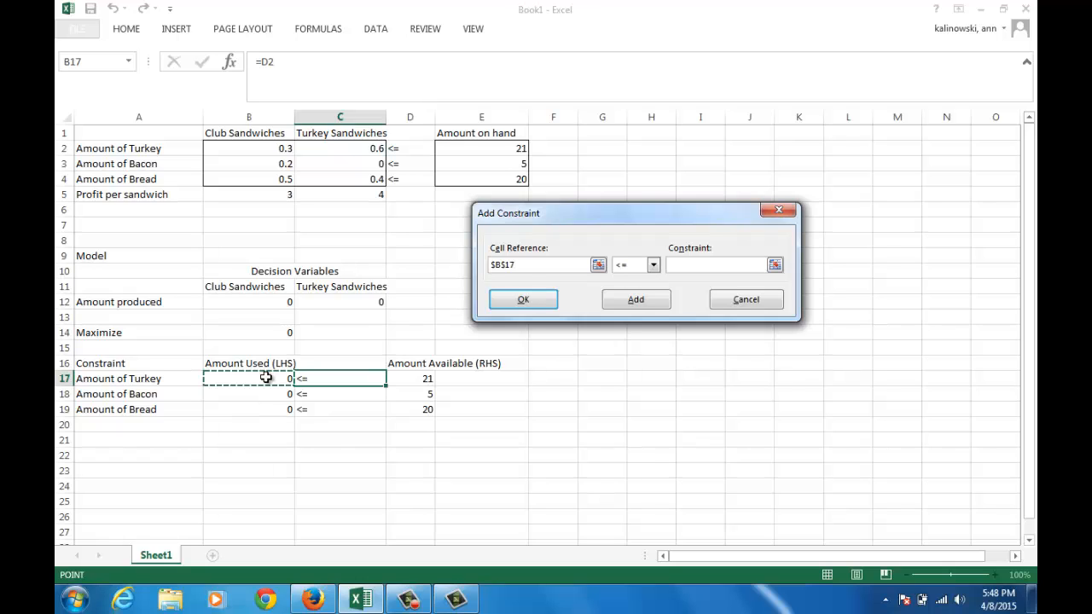
pyautogui.moveTo(266, 378); pyautogui.dragTo(264, 404)
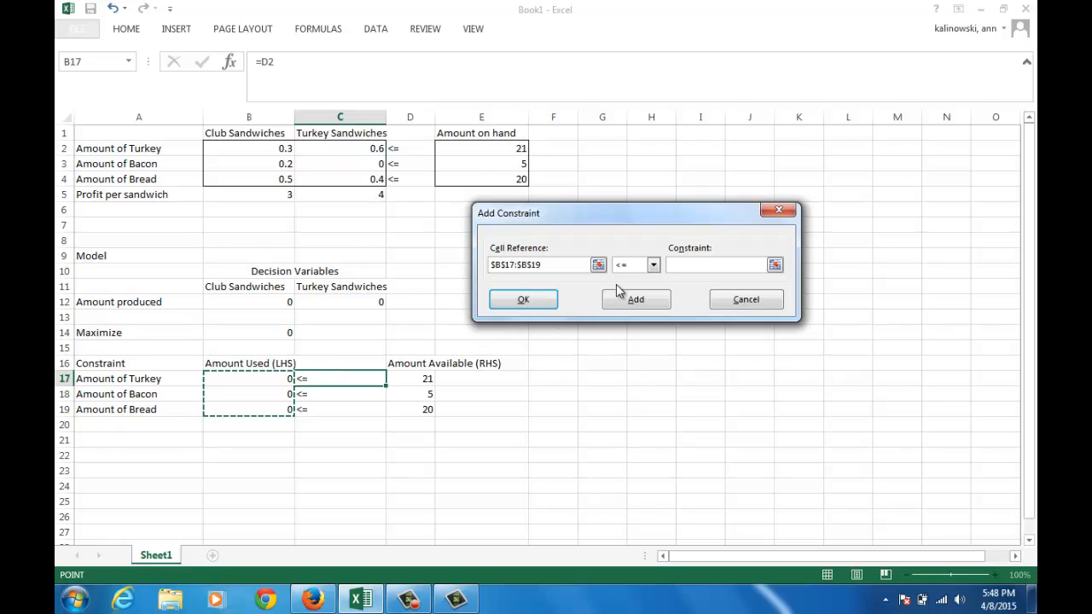
pyautogui.click(654, 268)
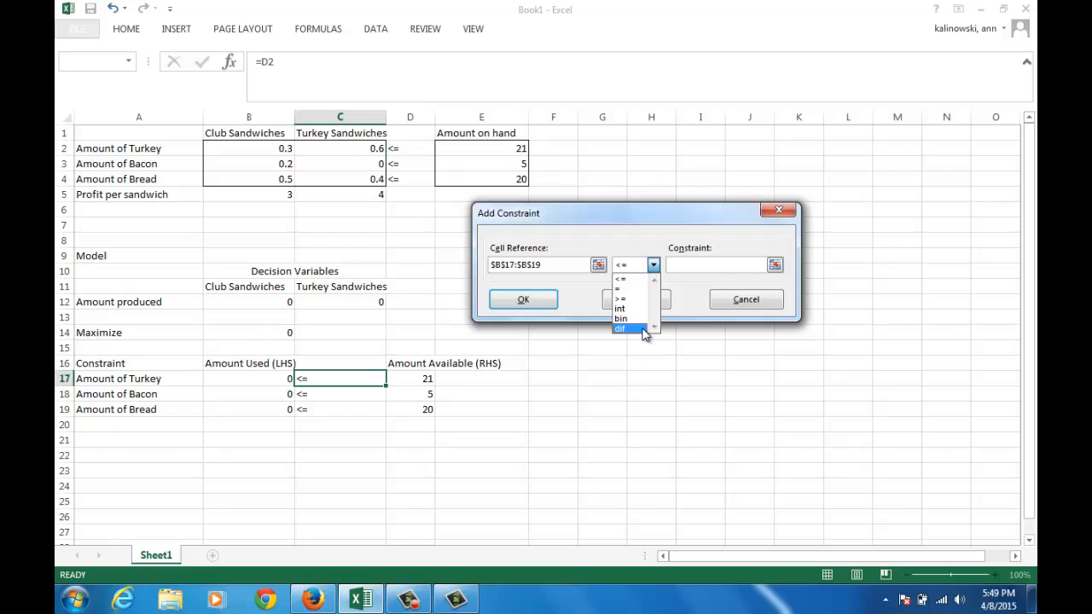
pyautogui.click(642, 280)
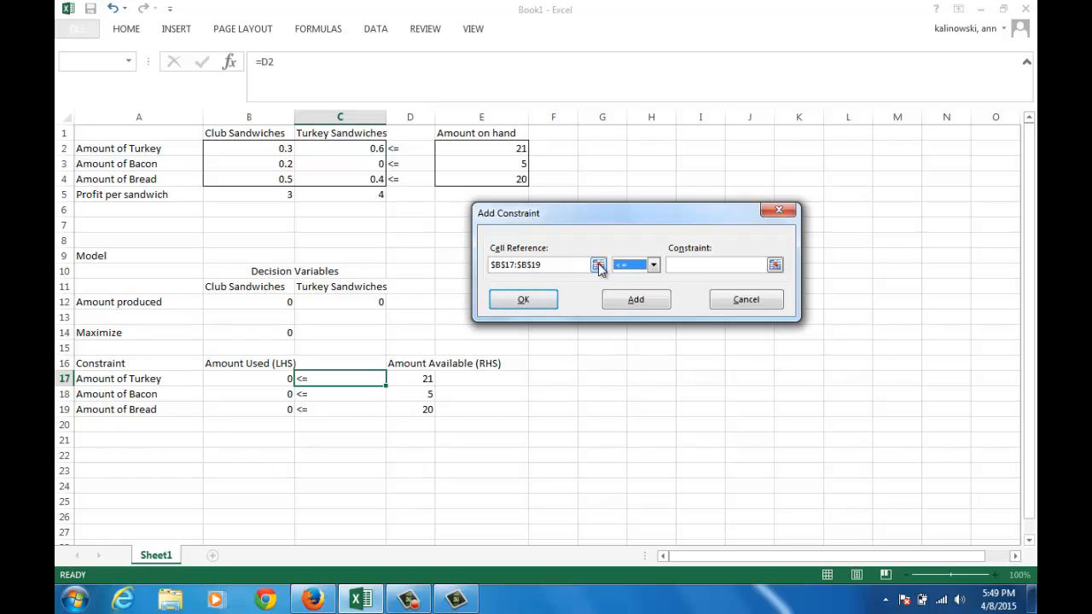
pyautogui.click(688, 265)
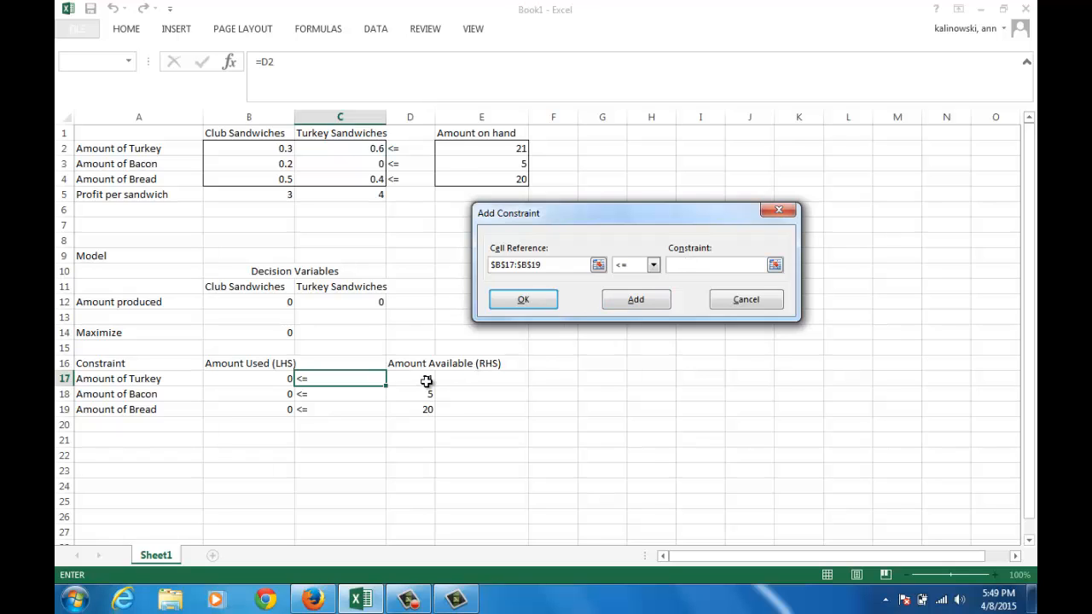
pyautogui.moveTo(427, 381); pyautogui.dragTo(426, 405)
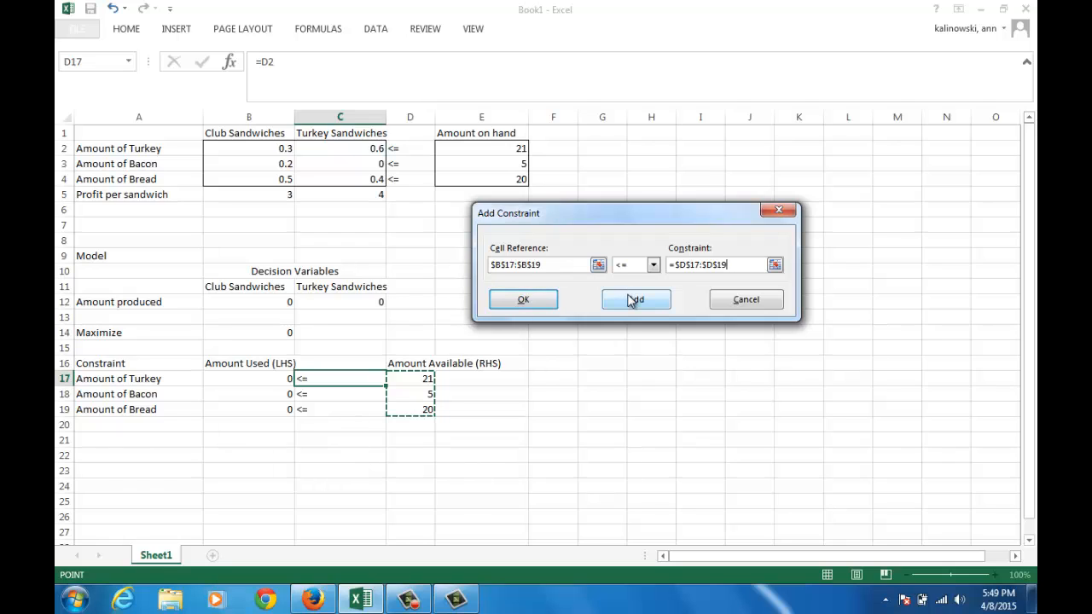
pyautogui.click(547, 303)
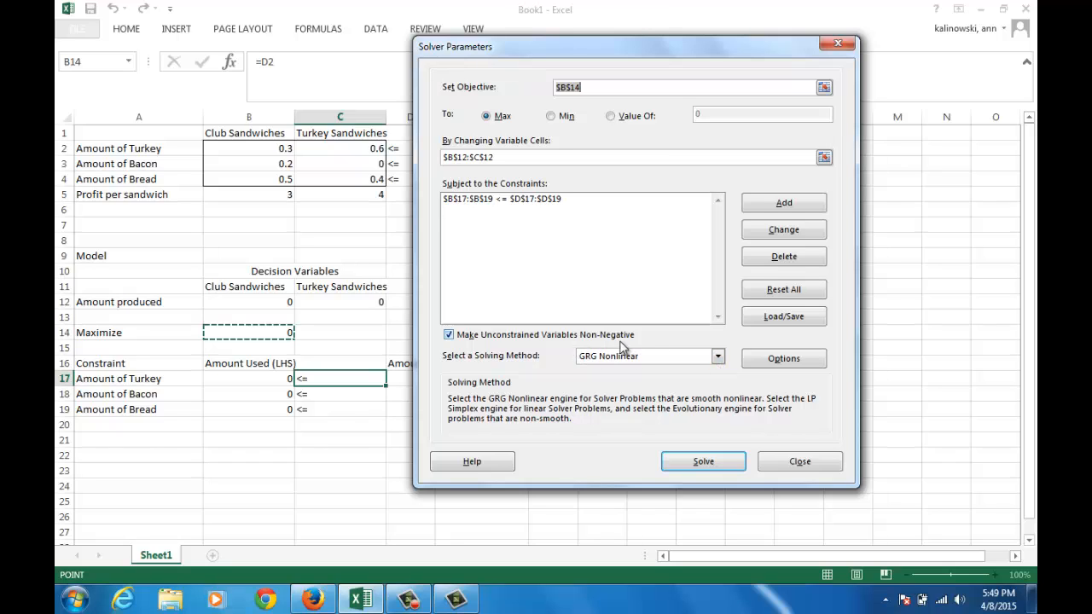
# Step: Set Solver's solving method to Simplex LP and solve the model
pyautogui.click(715, 365)
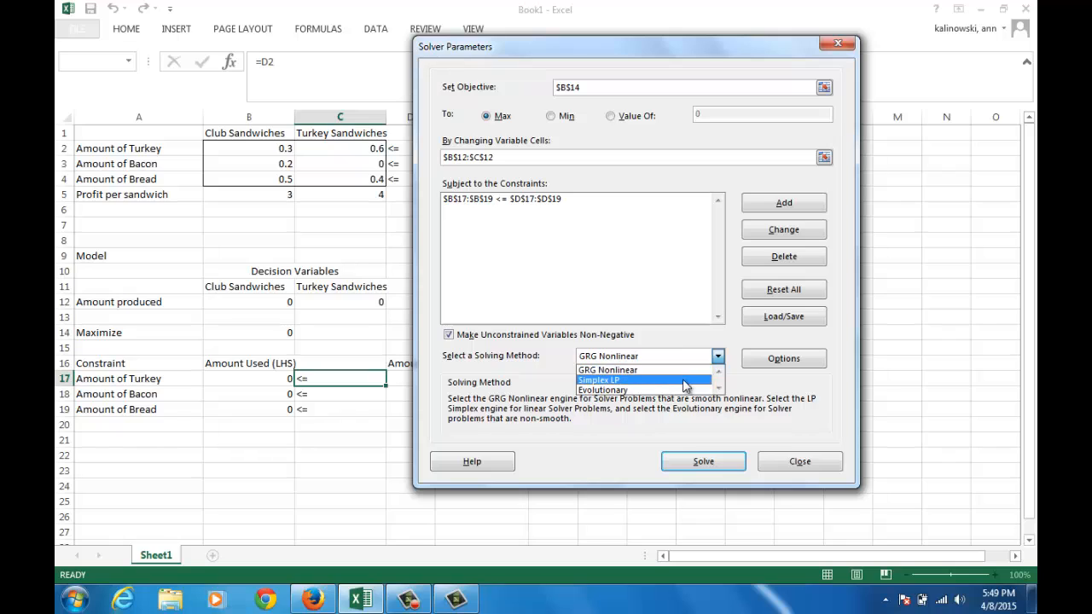
pyautogui.click(683, 381)
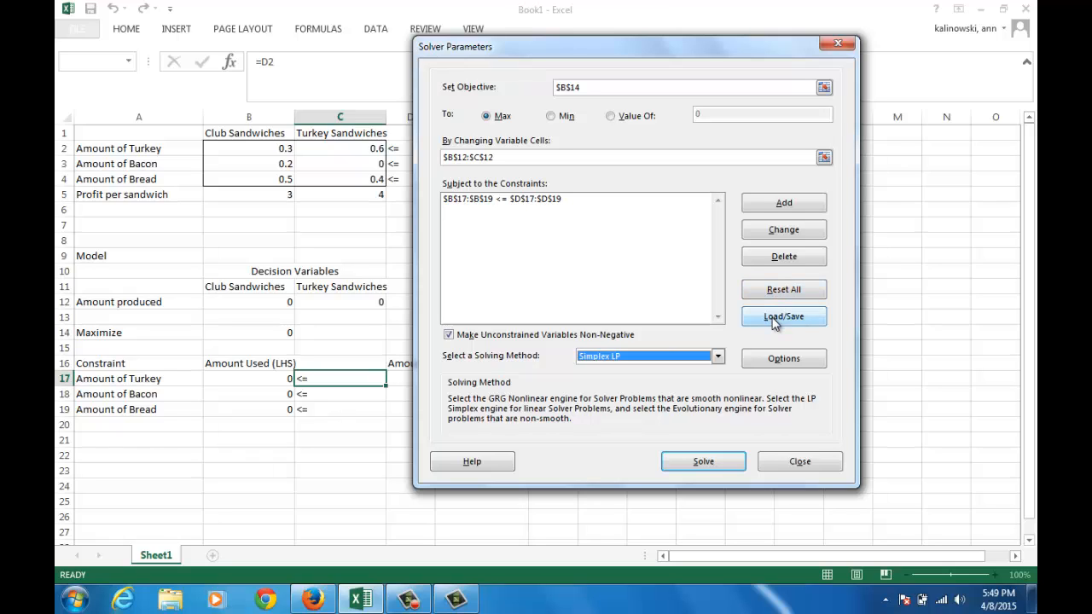
pyautogui.click(705, 465)
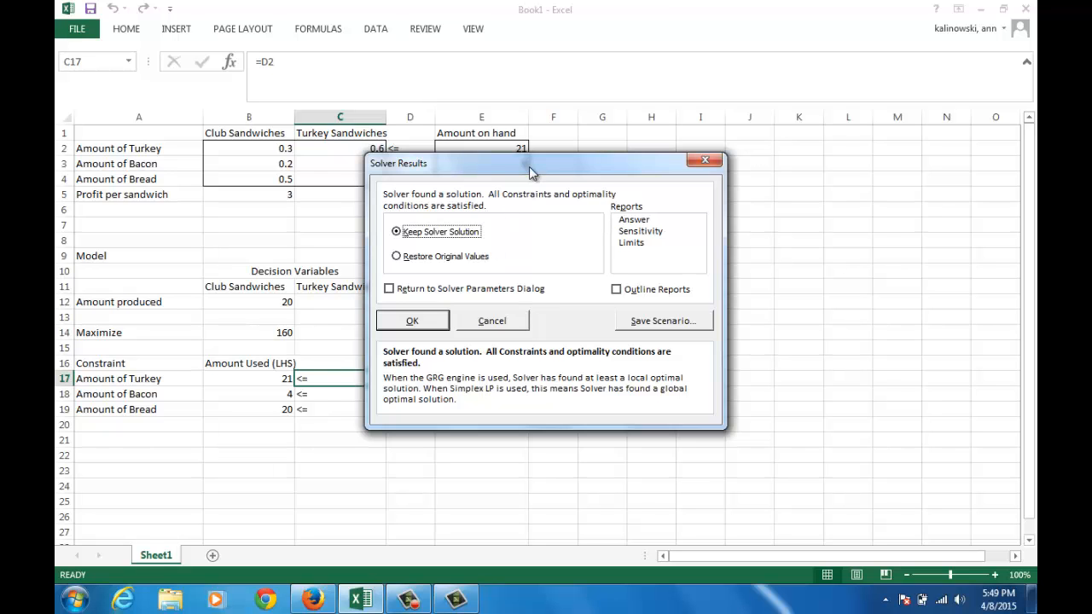
# Step: Keep the Solver solution and generate the Answer, Sensitivity and Limits reports
pyautogui.moveTo(529, 166); pyautogui.dragTo(663, 177)
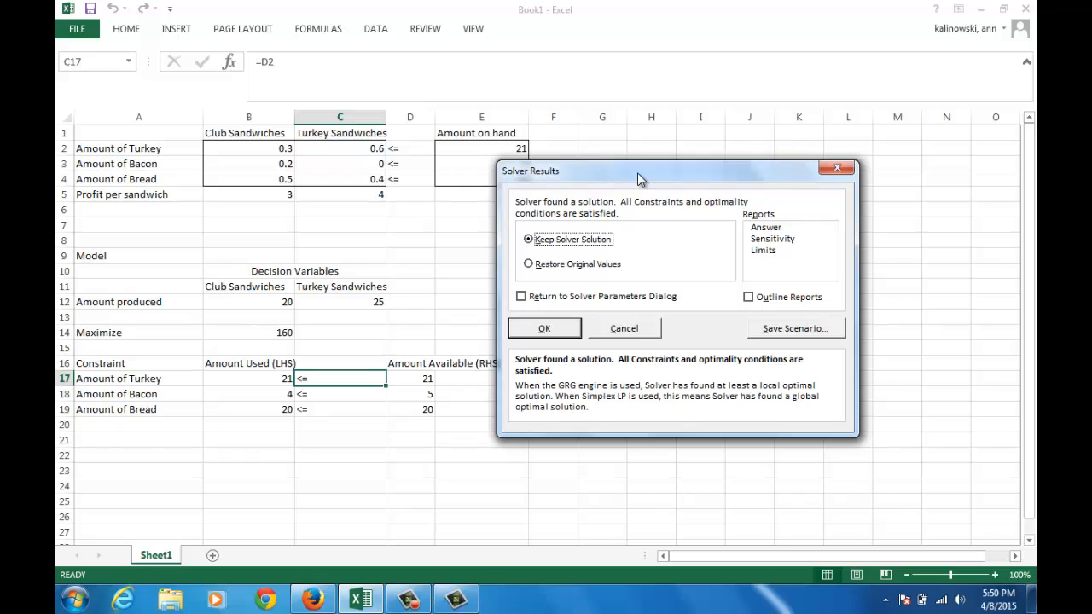
pyautogui.moveTo(642, 178); pyautogui.dragTo(584, 175)
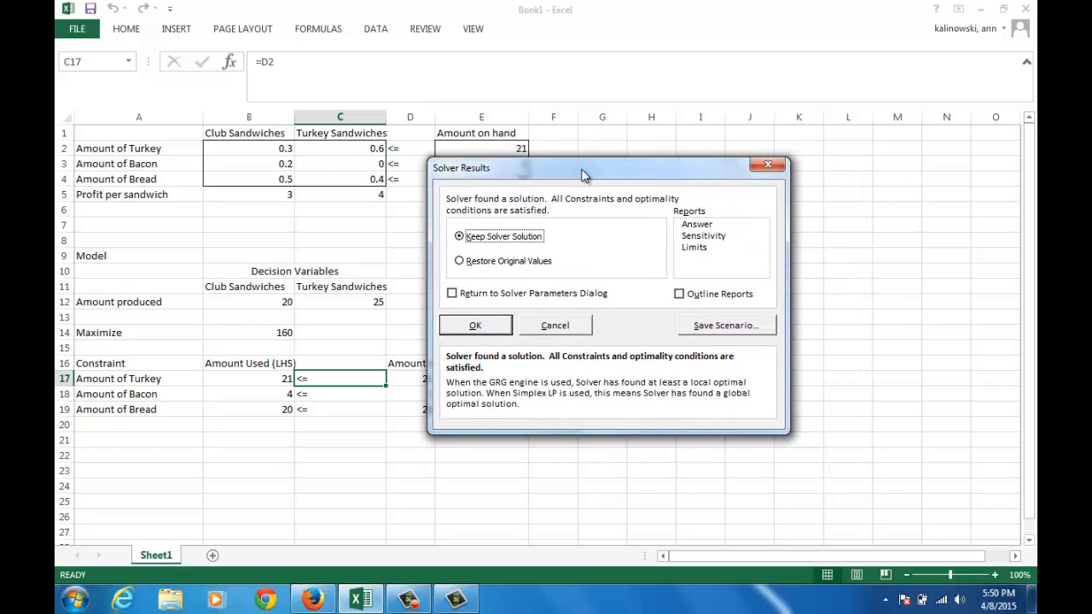
pyautogui.click(693, 224)
pyautogui.click(691, 237)
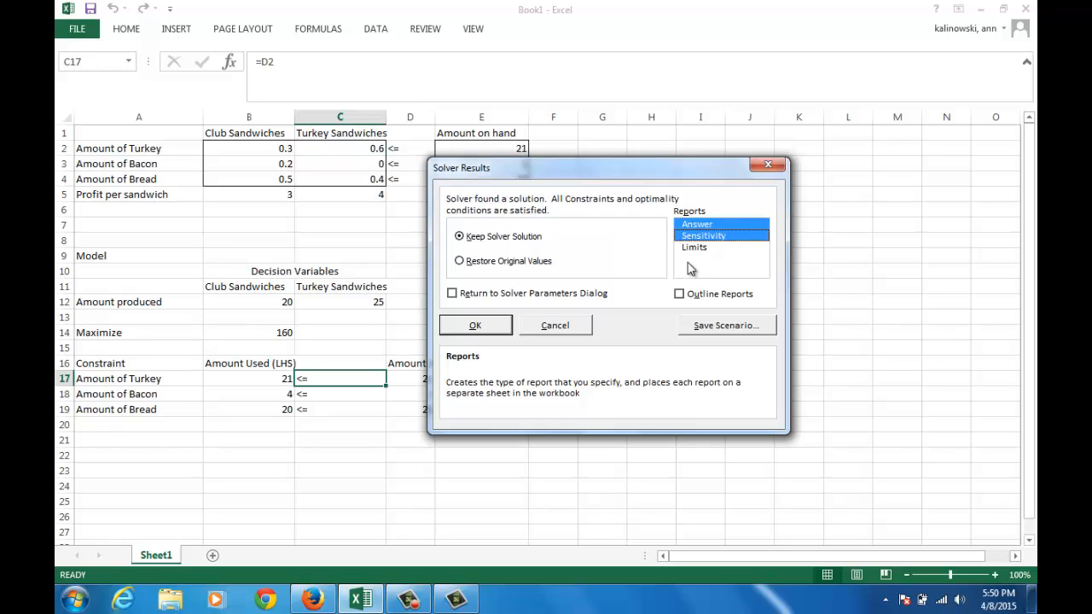
pyautogui.click(693, 247)
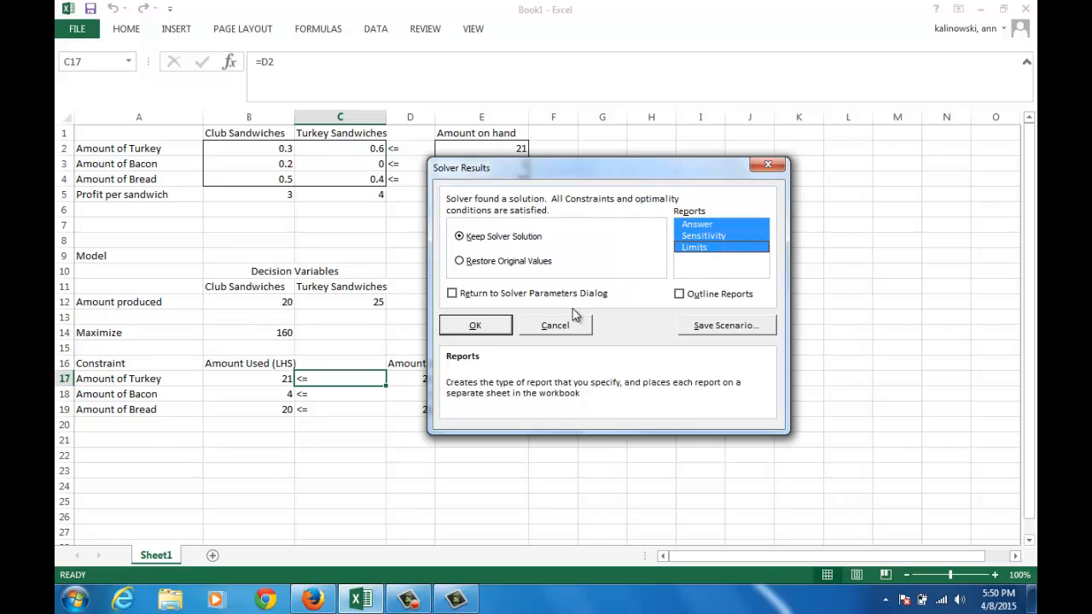
pyautogui.click(501, 325)
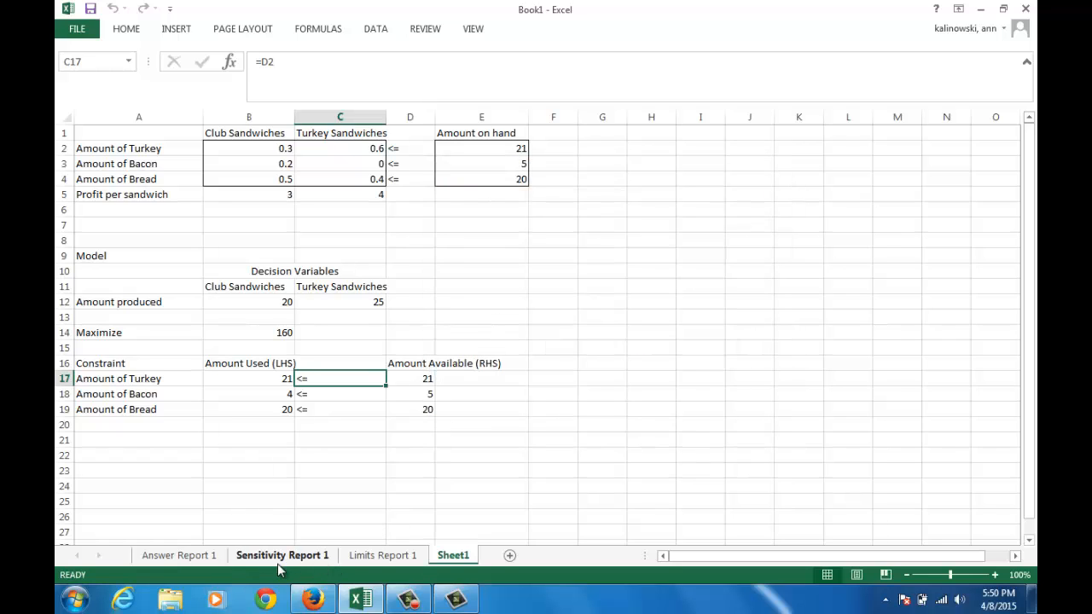
# Step: Review the objective, variable cells and constraints in Answer Report 1, and open Sensitivity Report 1
pyautogui.click(209, 559)
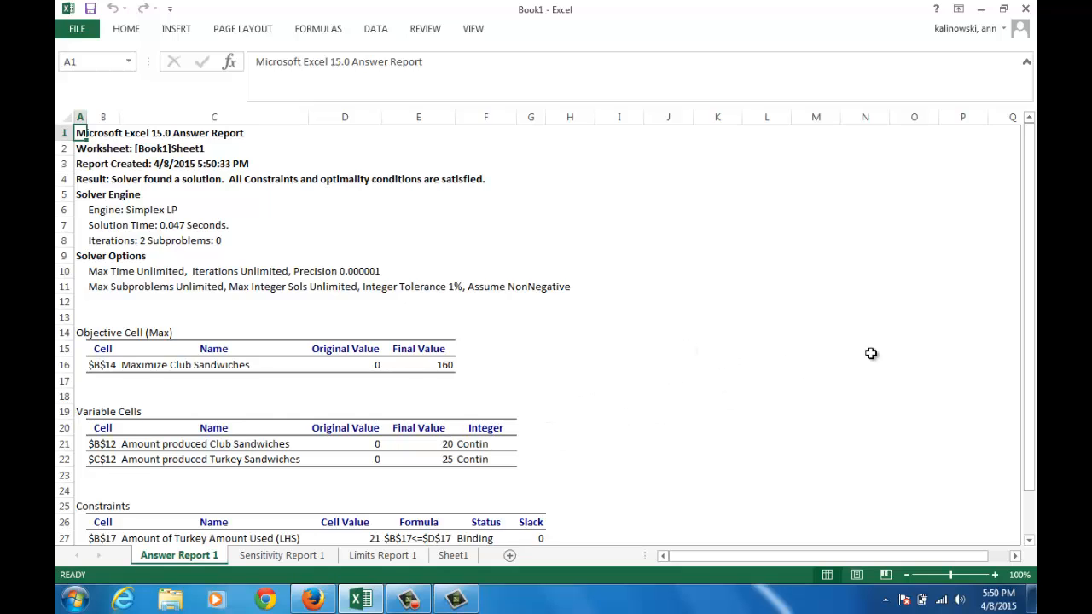
pyautogui.moveTo(1030, 326); pyautogui.dragTo(1029, 337)
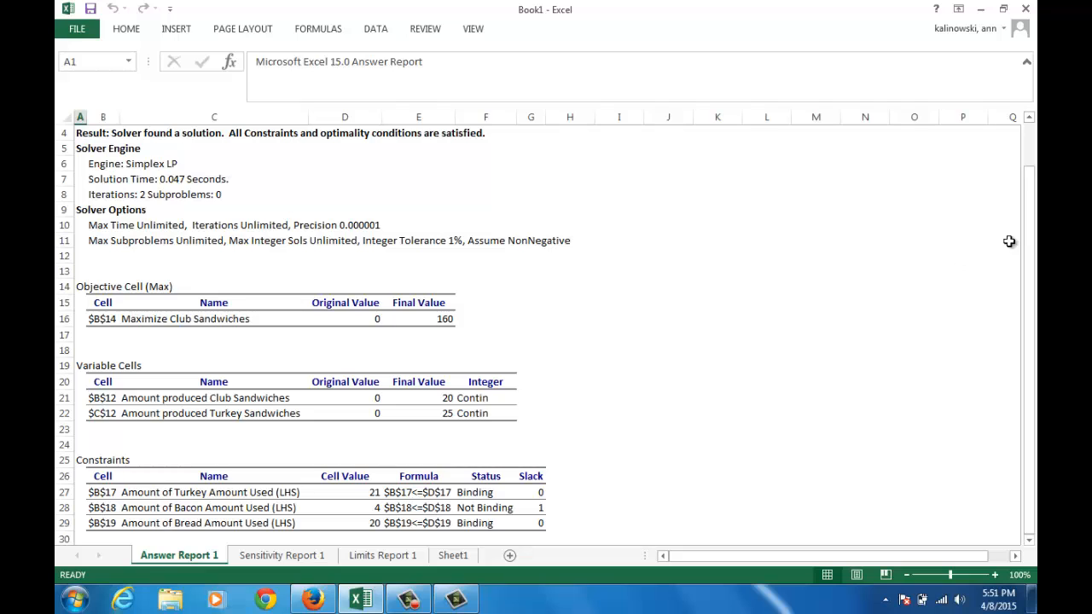
pyautogui.moveTo(1029, 237); pyautogui.dragTo(1030, 255)
pyautogui.click(322, 557)
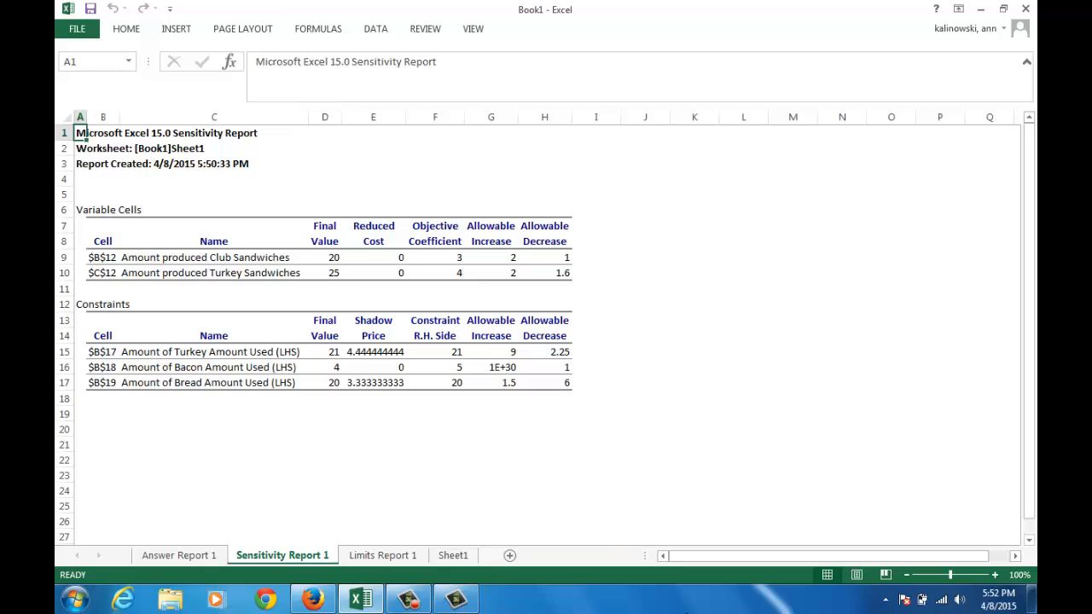
pyautogui.click(409, 601)
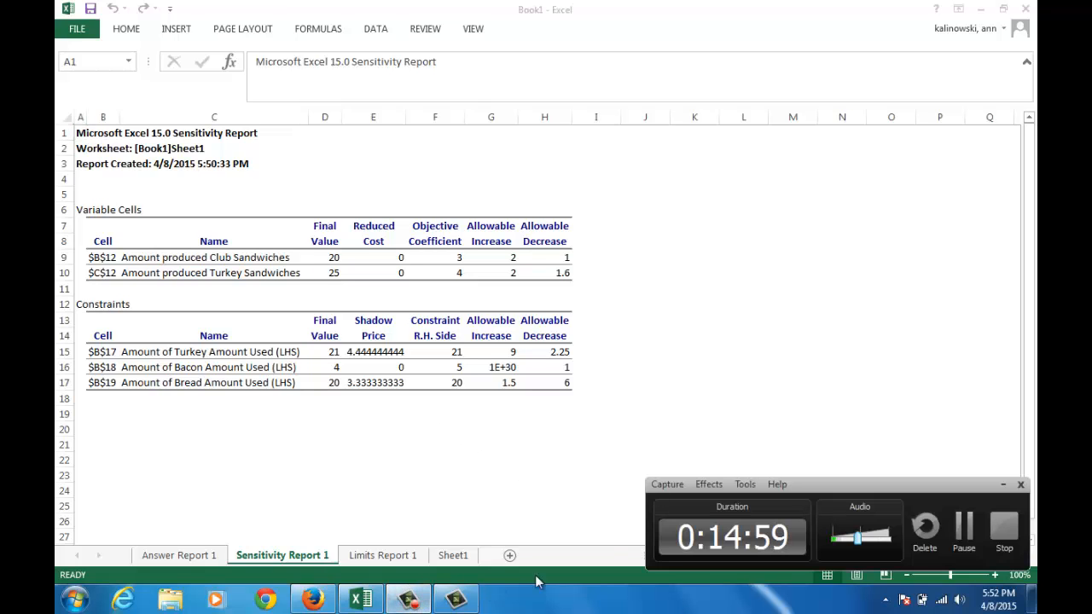